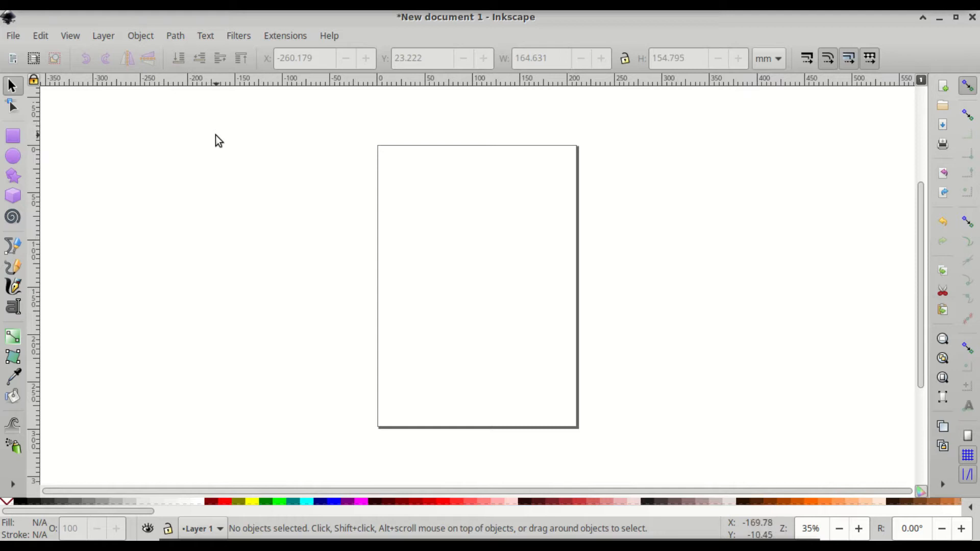
# Step: Set the document's display units to px and turn off the page border
pyautogui.click(8, 34)
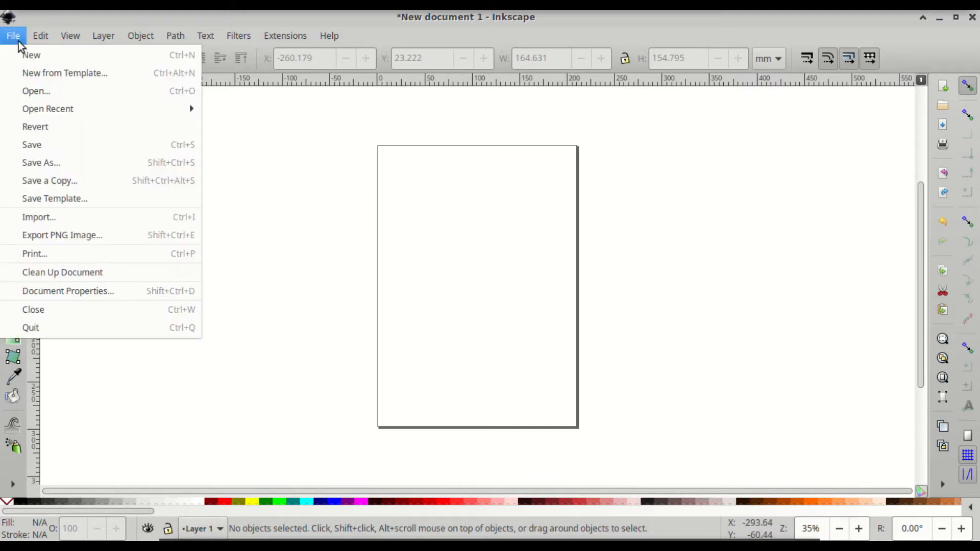
pyautogui.click(109, 292)
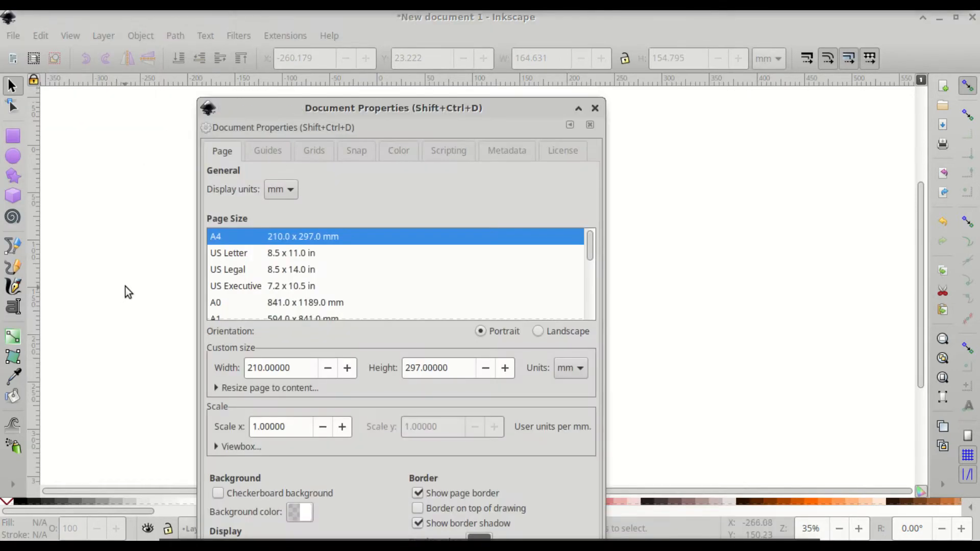
pyautogui.click(278, 193)
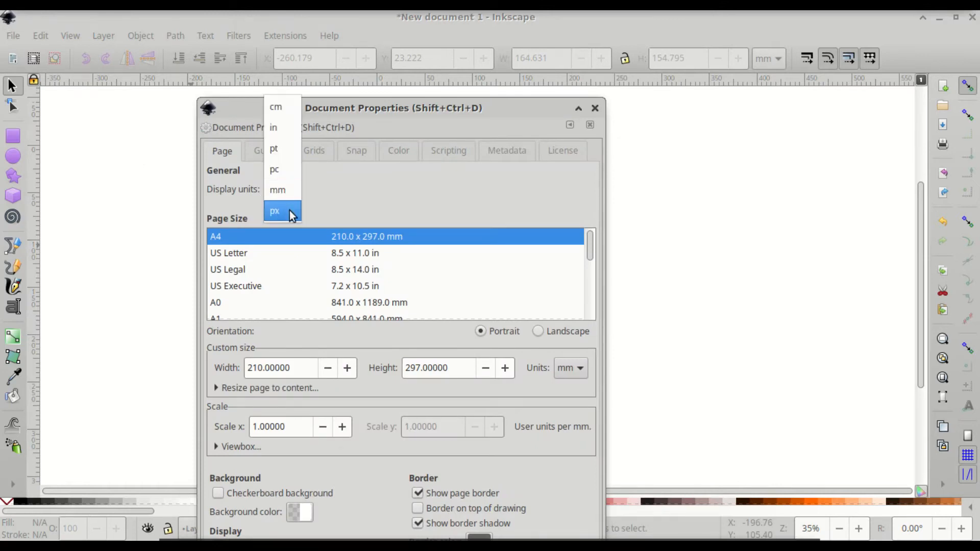
pyautogui.click(280, 209)
pyautogui.click(418, 492)
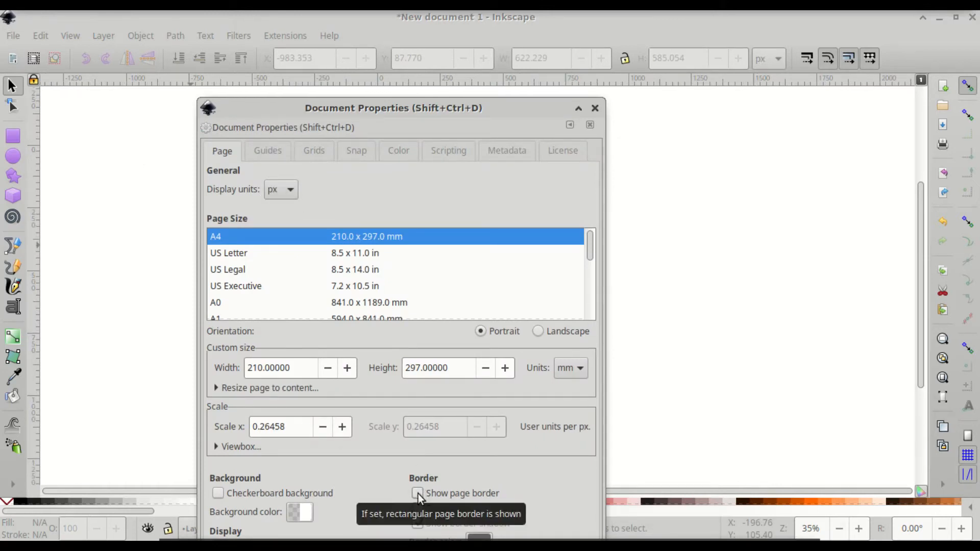
pyautogui.click(595, 108)
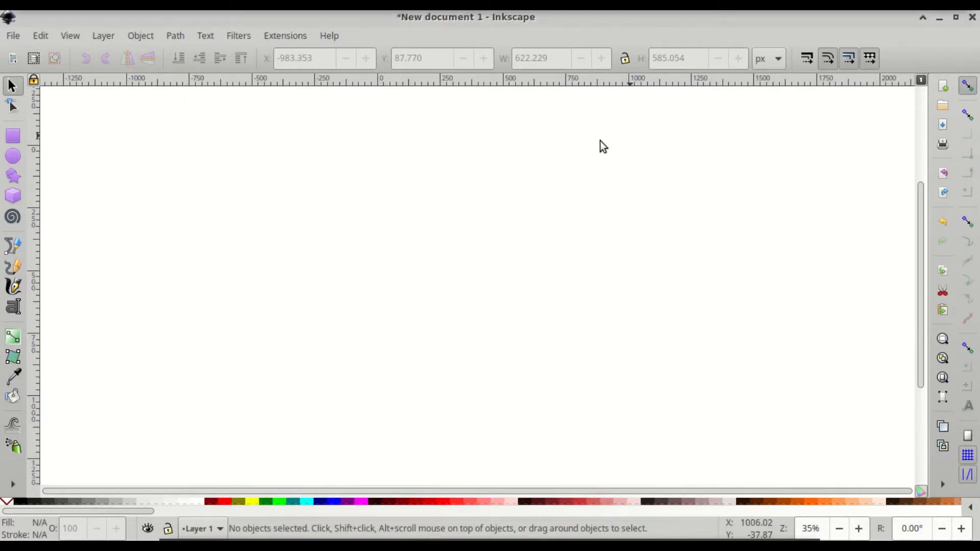
# Step: Draw a circle on the canvas and resize it to 140 px wide with its width-to-height ratio locked
pyautogui.click(12, 158)
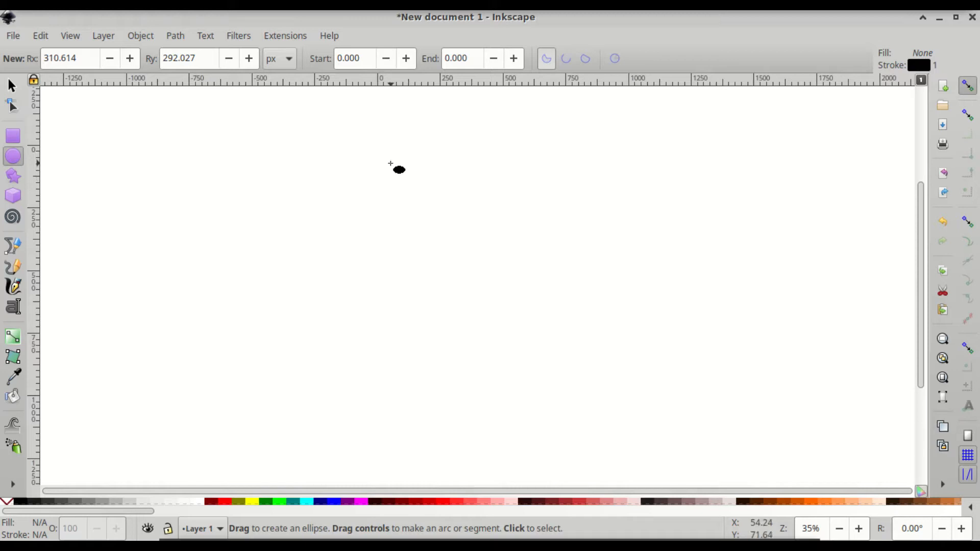
pyautogui.moveTo(396, 177); pyautogui.dragTo(548, 356)
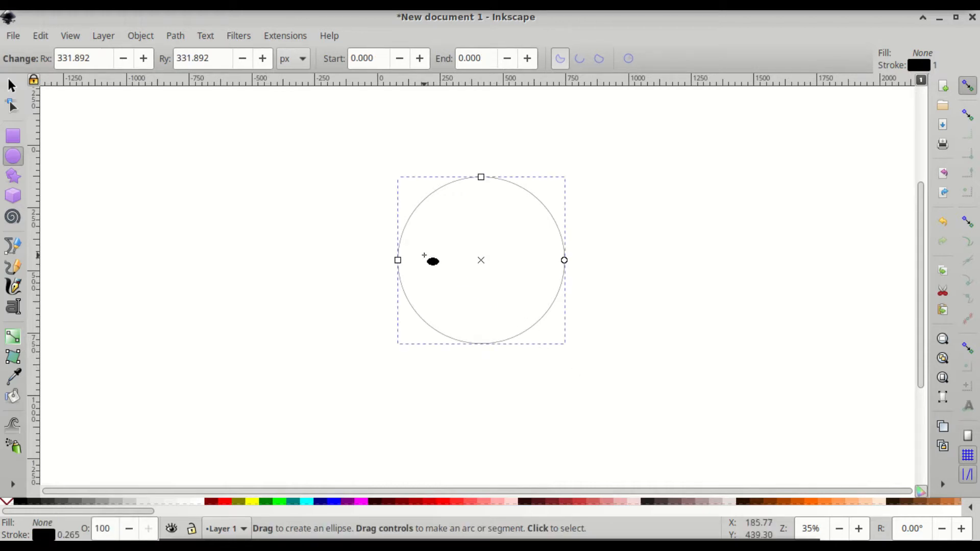
pyautogui.click(12, 87)
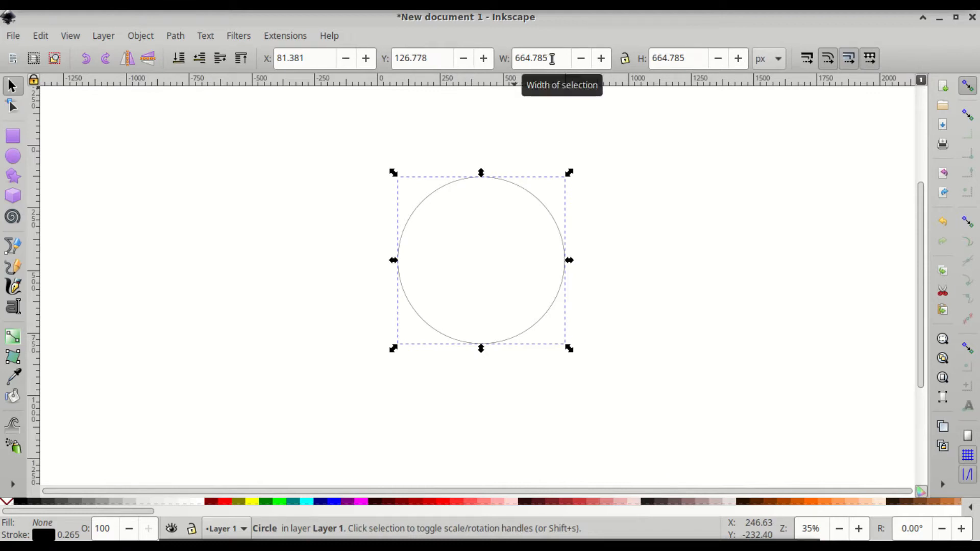
pyautogui.moveTo(551, 59); pyautogui.dragTo(512, 57)
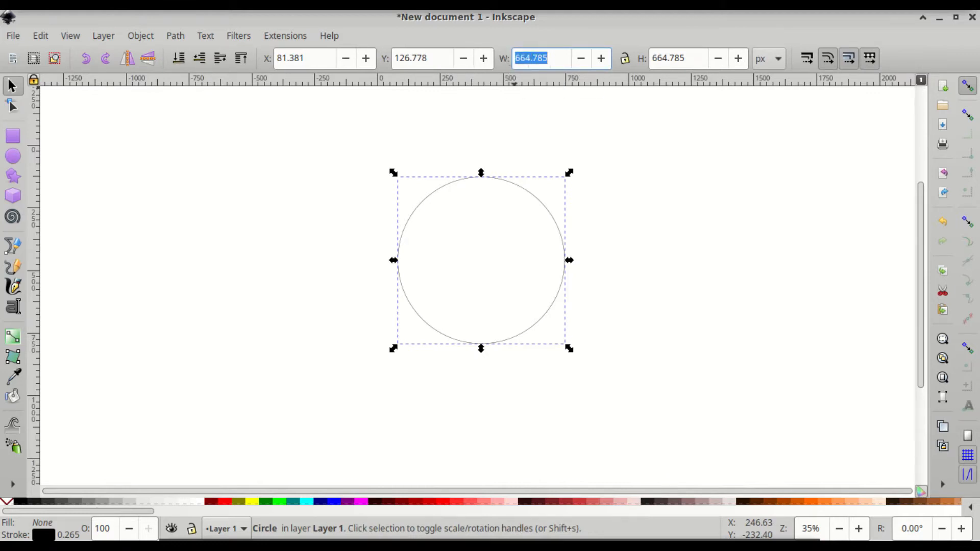
pyautogui.click(625, 61)
pyautogui.click(626, 61)
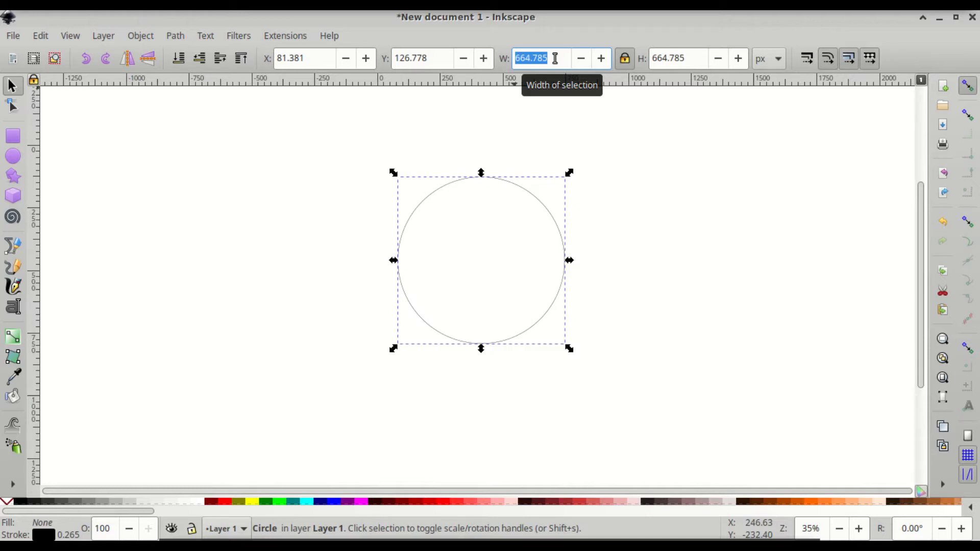
pyautogui.write('140')
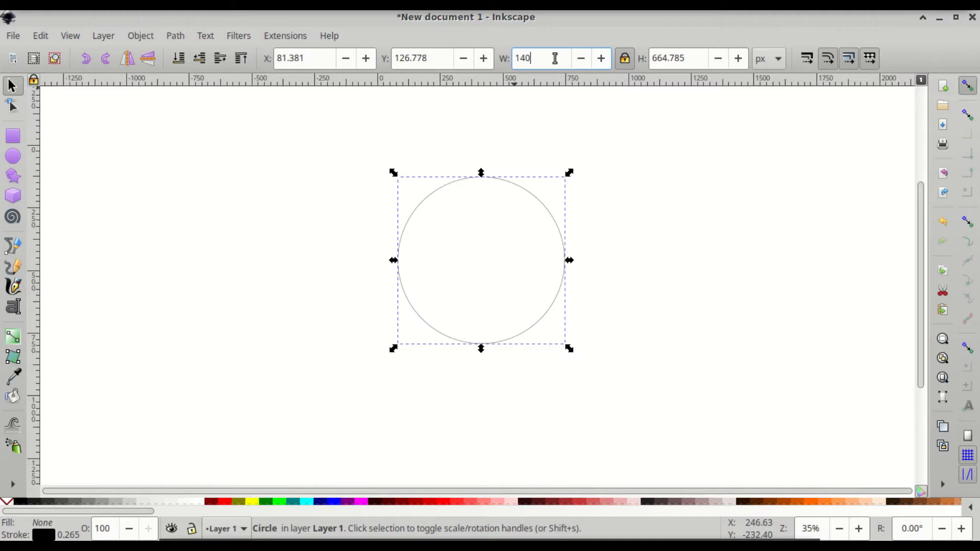
pyautogui.press('Tab')
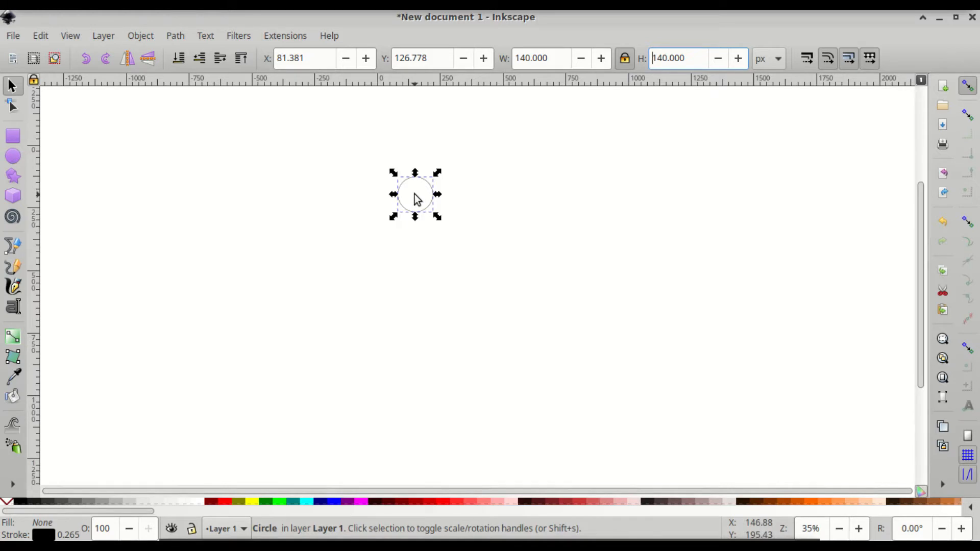
# Step: Give the circle a 10 px stroke width and lower its opacity to about 50%
pyautogui.scroll(3, 414, 194)
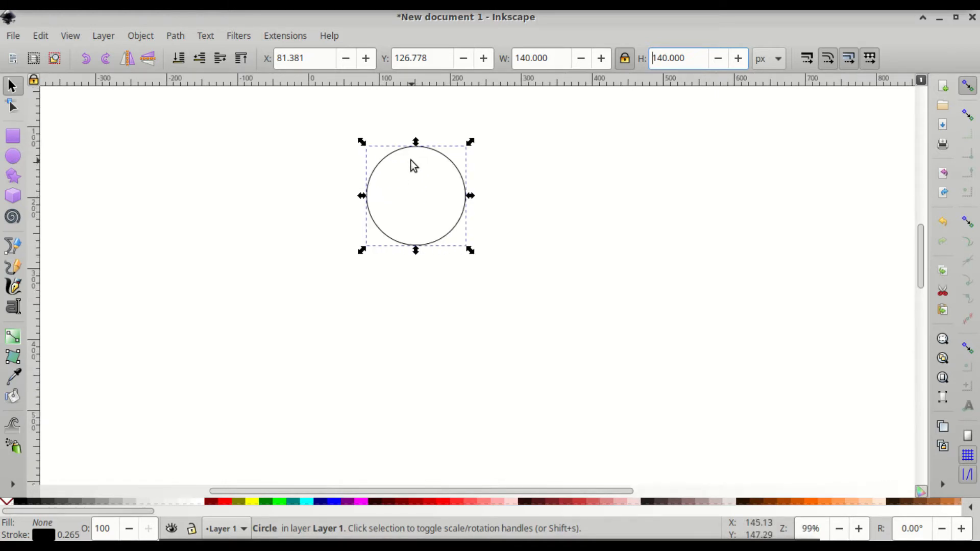
pyautogui.scroll(2, 411, 164)
pyautogui.scroll(2, 421, 125)
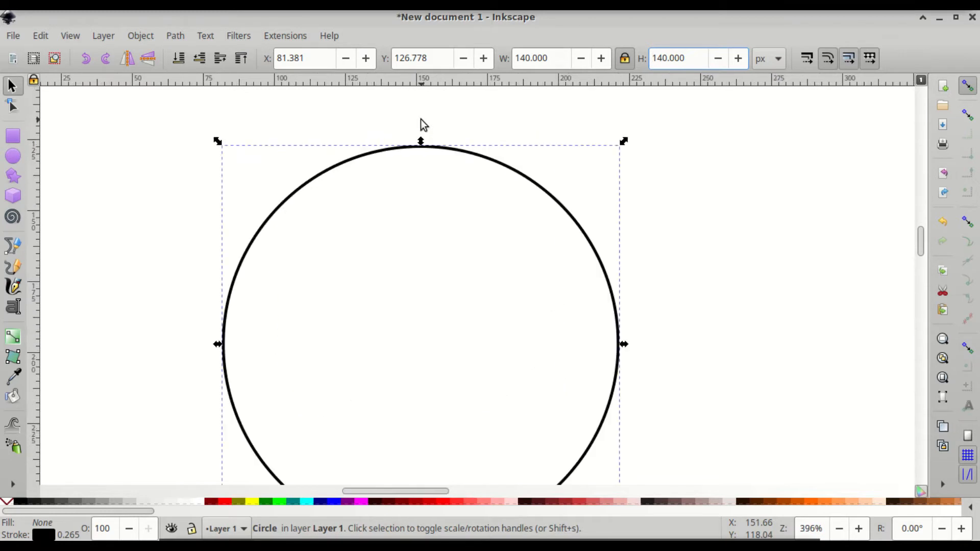
pyautogui.scroll(-1, 421, 125)
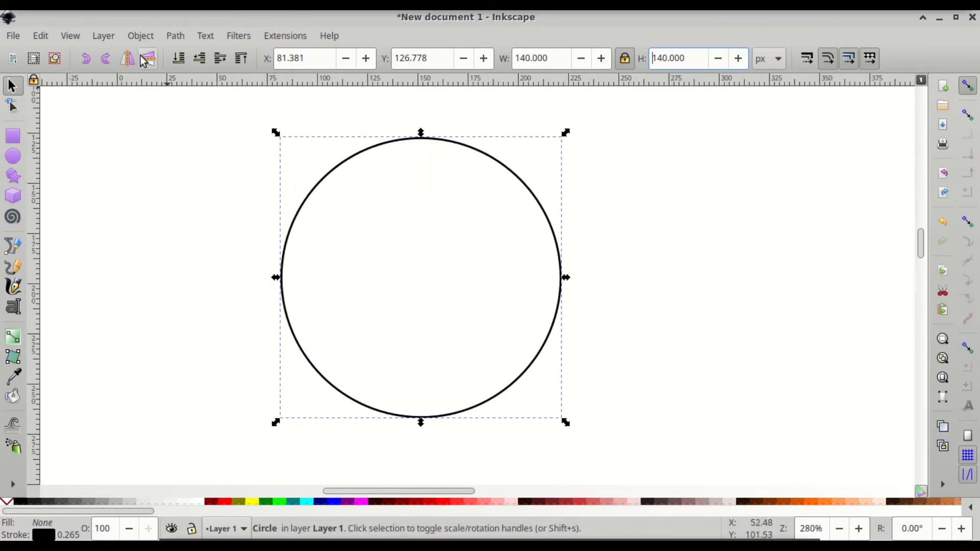
pyautogui.click(144, 37)
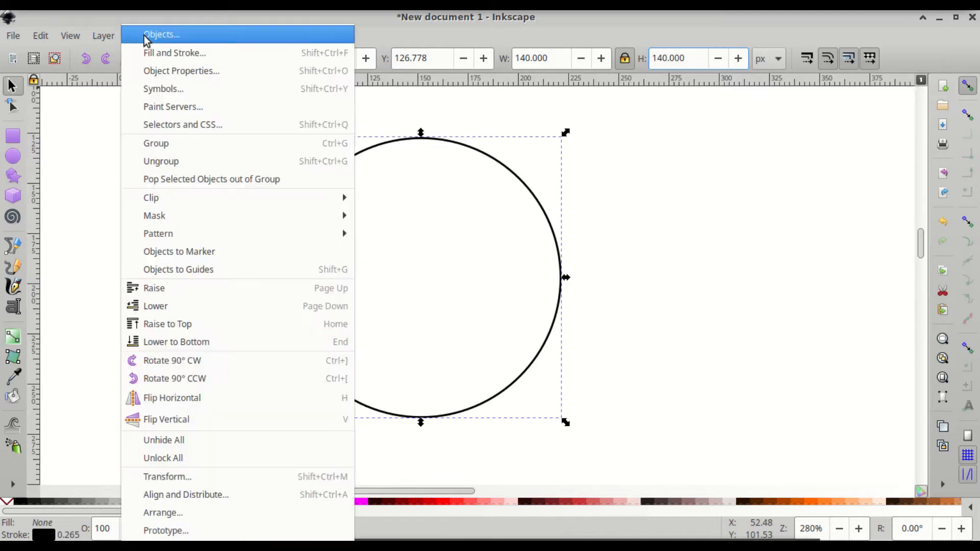
pyautogui.click(151, 53)
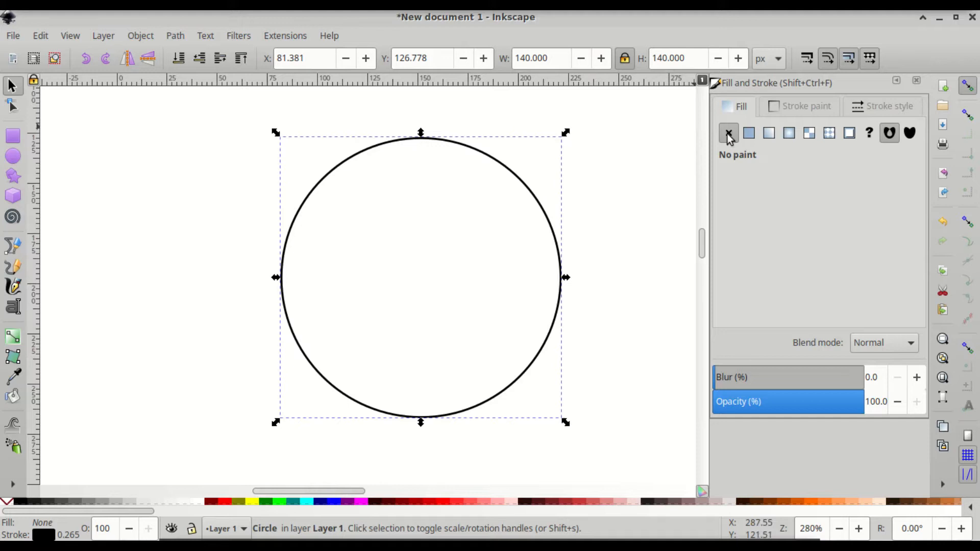
pyautogui.click(807, 108)
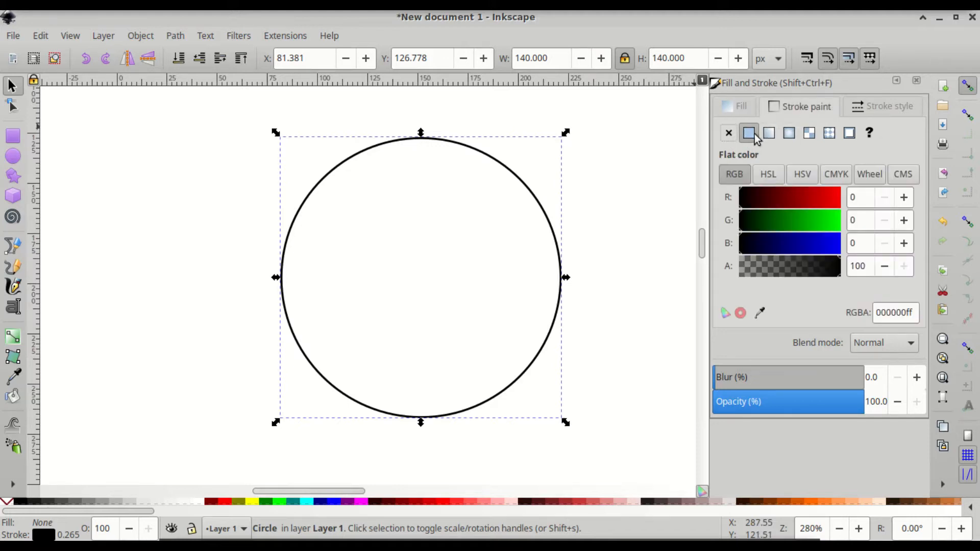
pyautogui.click(873, 104)
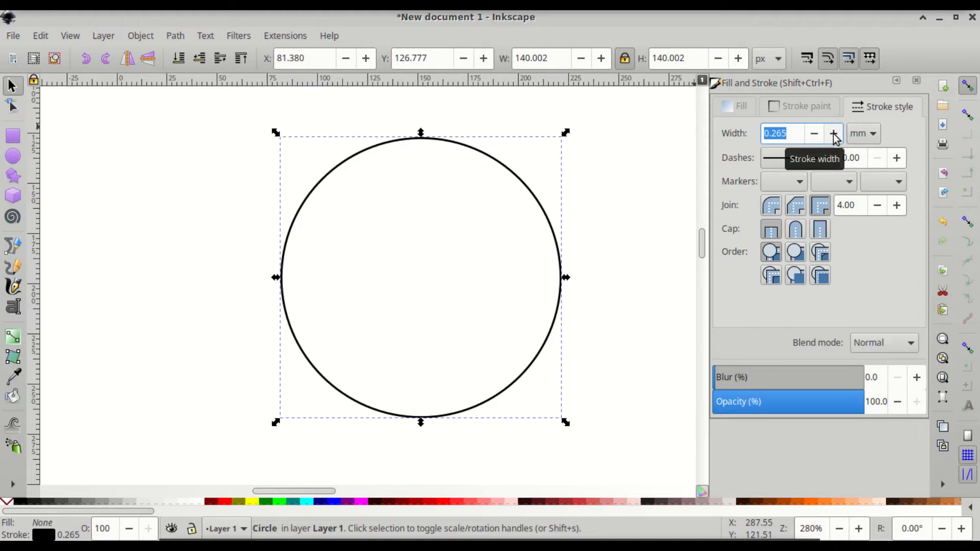
pyautogui.click(874, 135)
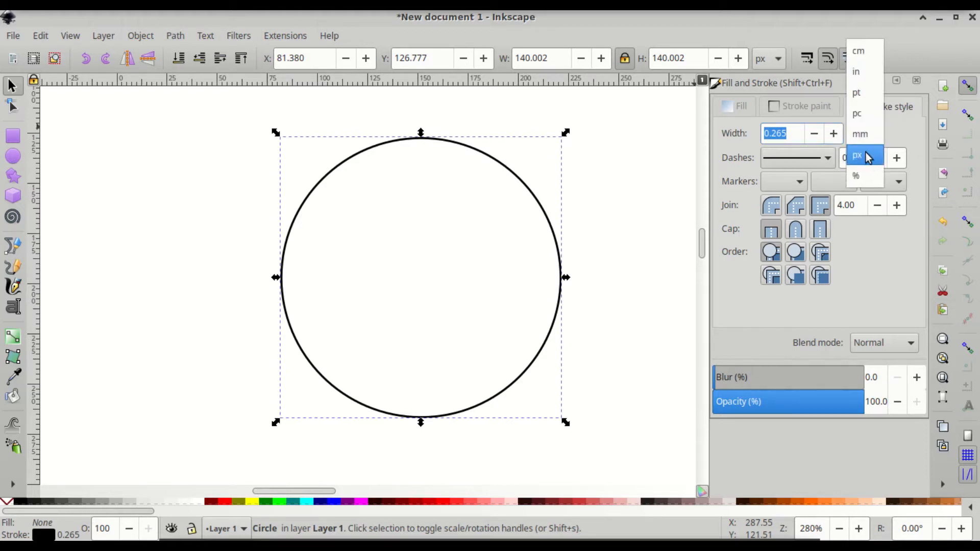
pyautogui.click(865, 154)
pyautogui.moveTo(787, 133); pyautogui.dragTo(721, 128)
pyautogui.write('10')
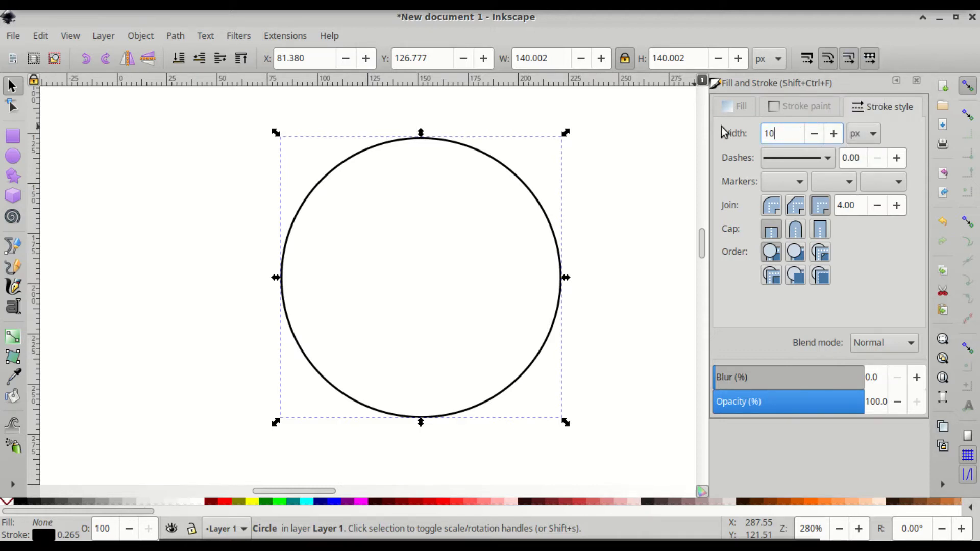
pyautogui.press('Return')
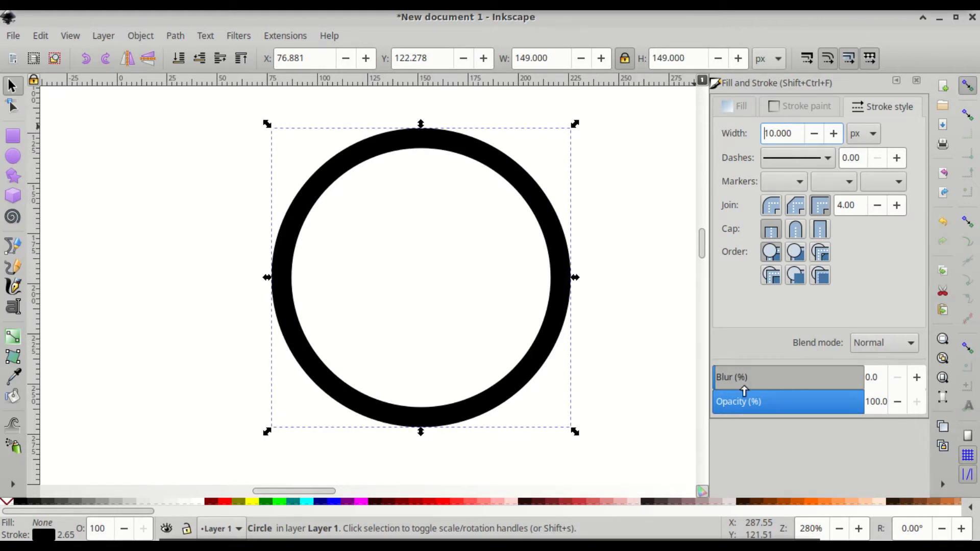
pyautogui.moveTo(785, 404); pyautogui.dragTo(788, 407)
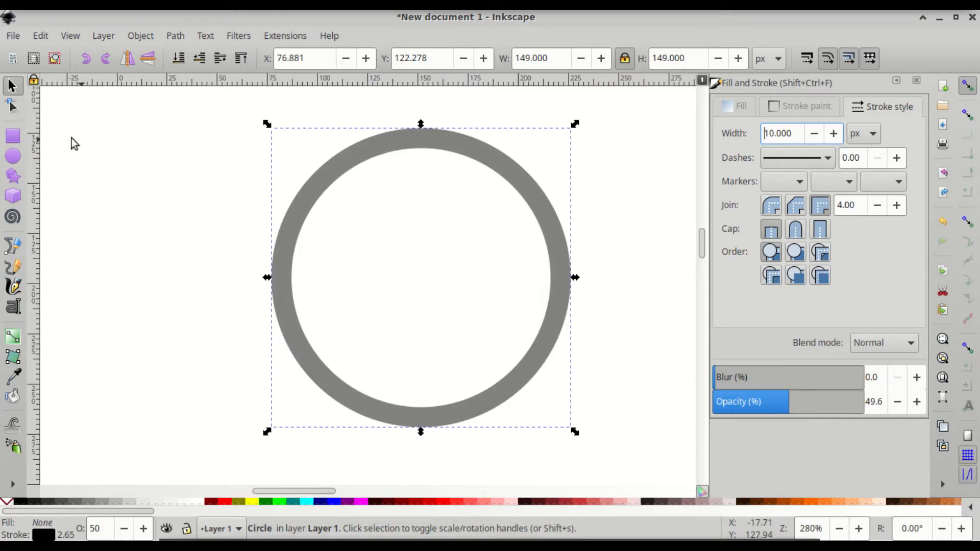
# Step: Turn the circle into an open arc starting at 195° and ending at 345°
pyautogui.click(13, 159)
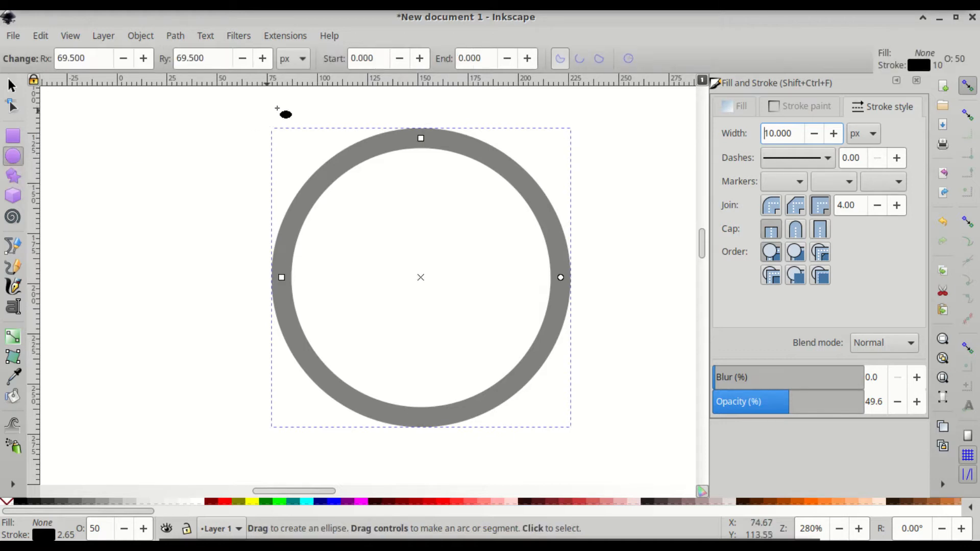
pyautogui.doubleClick(379, 58)
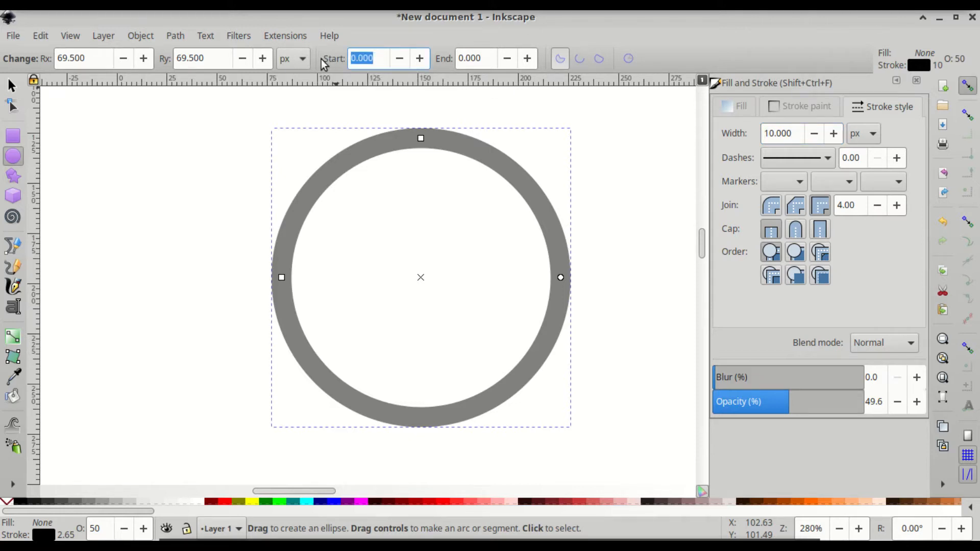
pyautogui.write('195')
pyautogui.click(480, 59)
pyautogui.moveTo(488, 59); pyautogui.dragTo(450, 58)
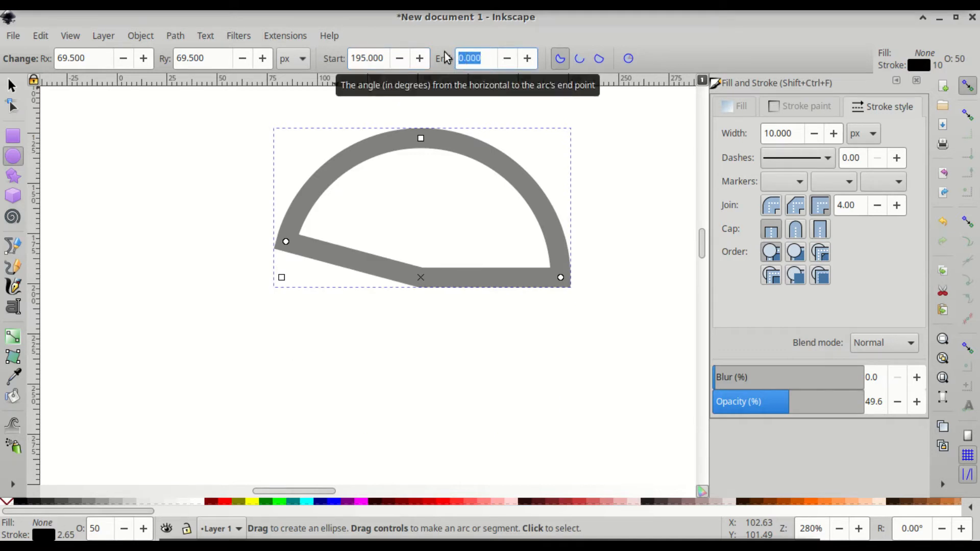
pyautogui.write('345')
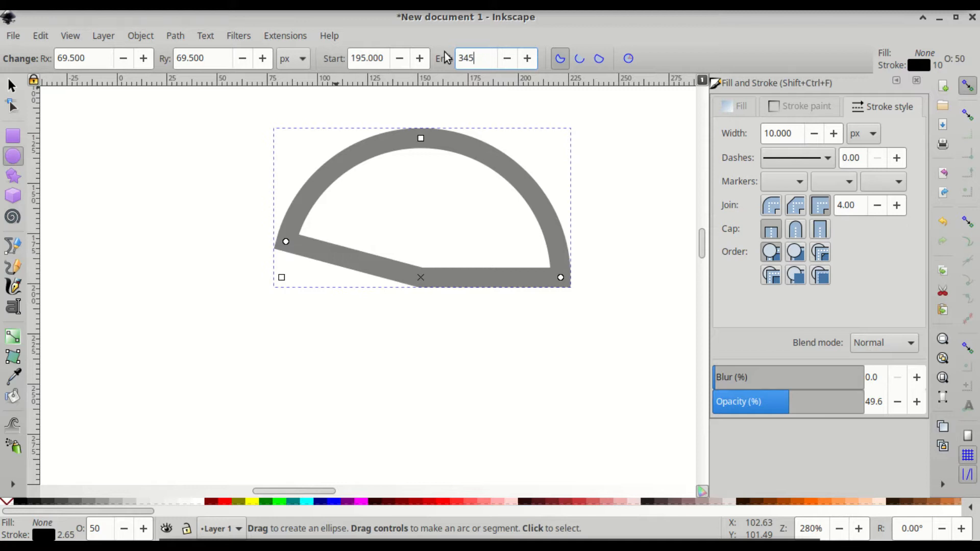
pyautogui.press('Return')
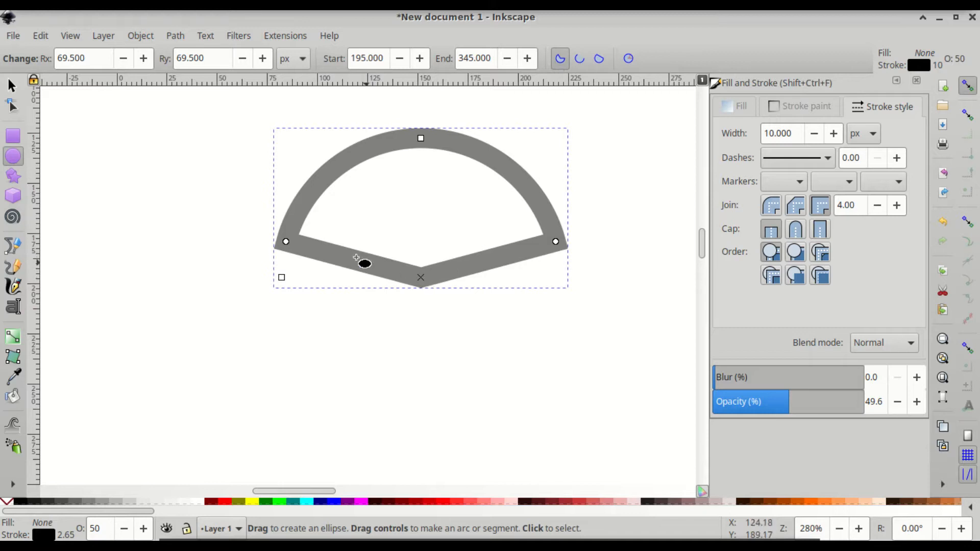
pyautogui.click(579, 58)
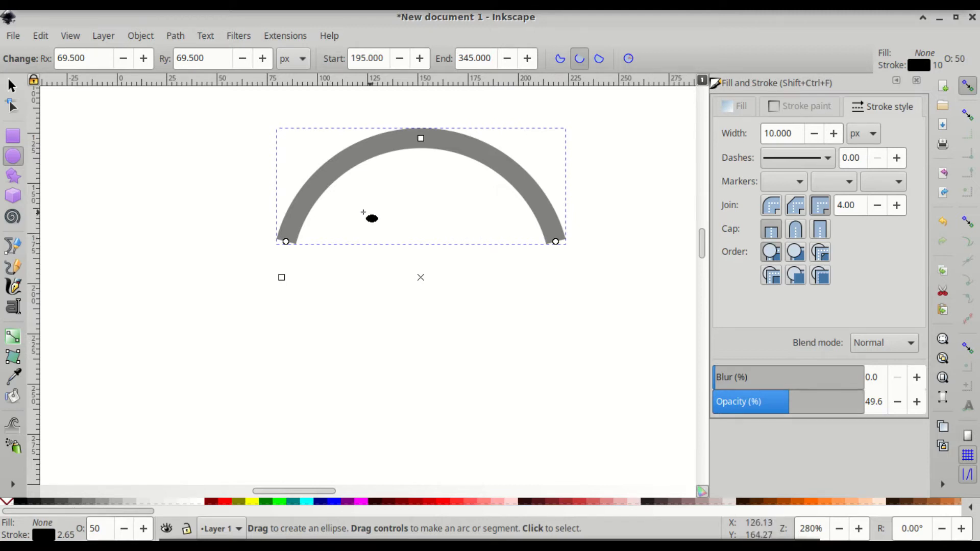
# Step: Duplicate the semi-transparent arc in place
pyautogui.click(12, 88)
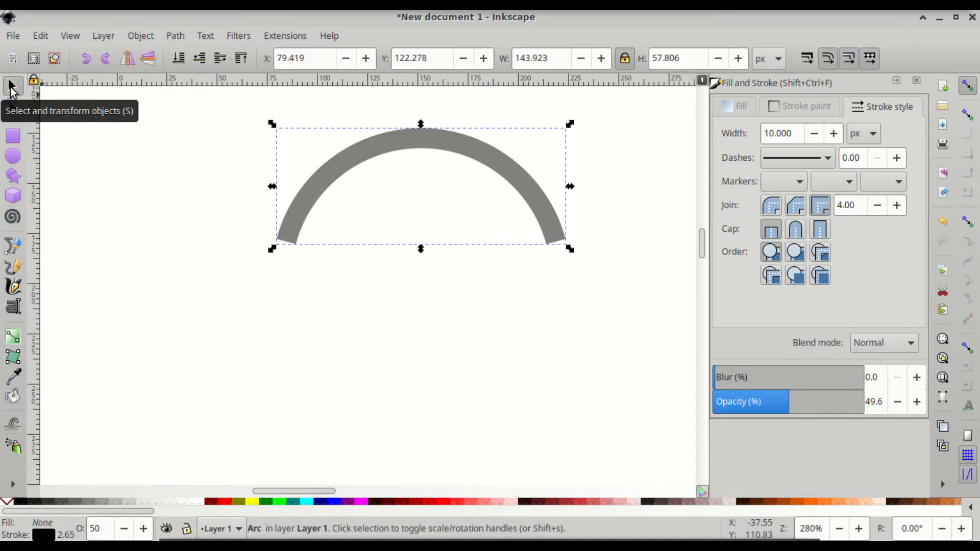
pyautogui.scroll(3, 421, 231)
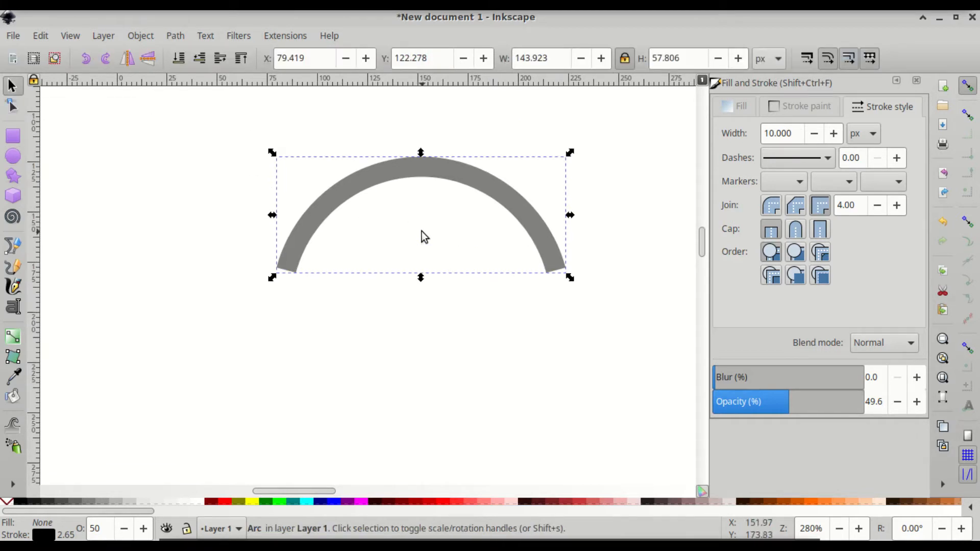
pyautogui.scroll(3, 421, 231)
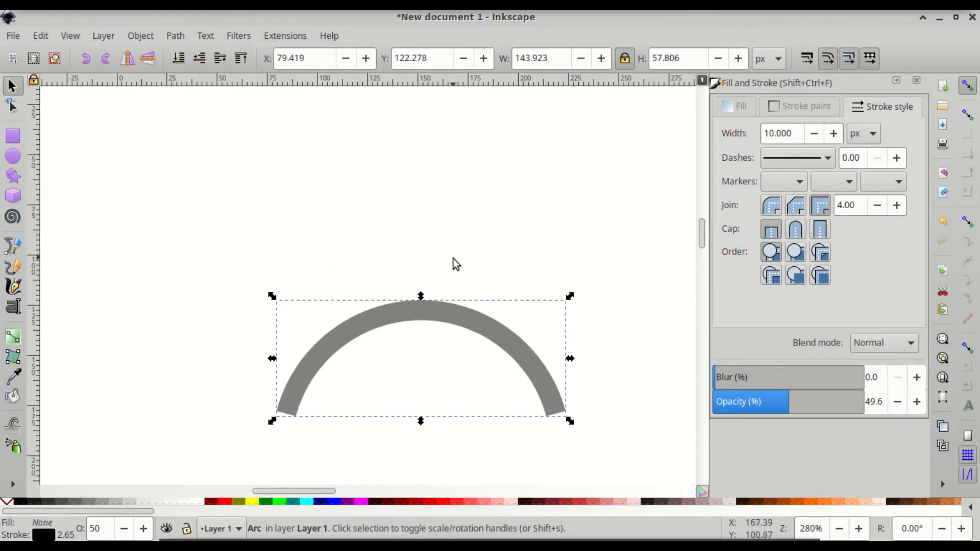
pyautogui.press('ctrl')
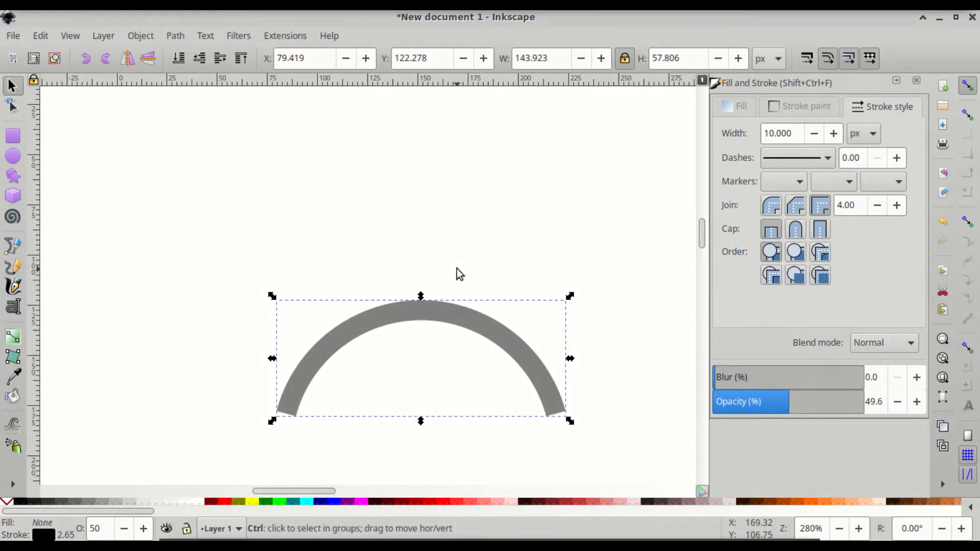
pyautogui.hotkey('ctrl', 'd')
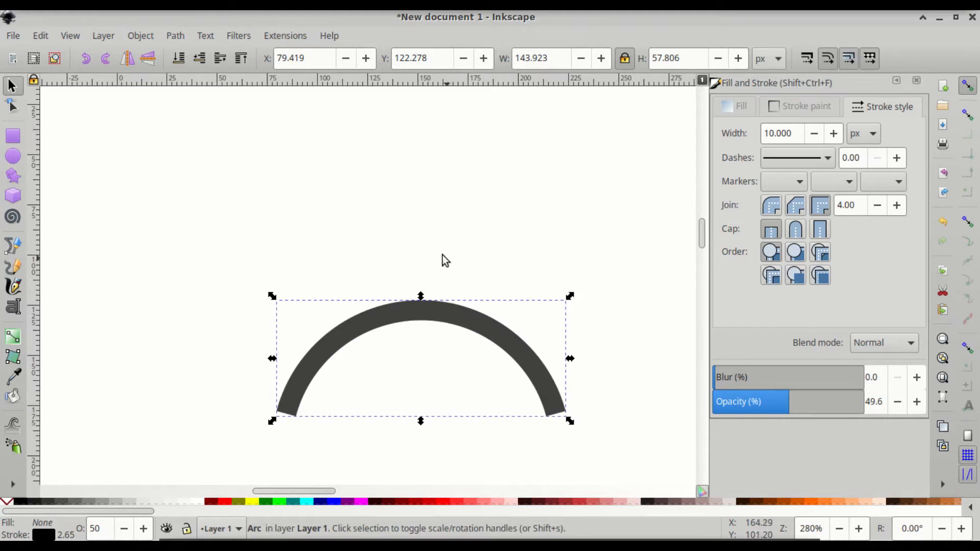
# Step: Rotate the duplicated arc 120° clockwise, leaving the original arc in its place
pyautogui.click(375, 321)
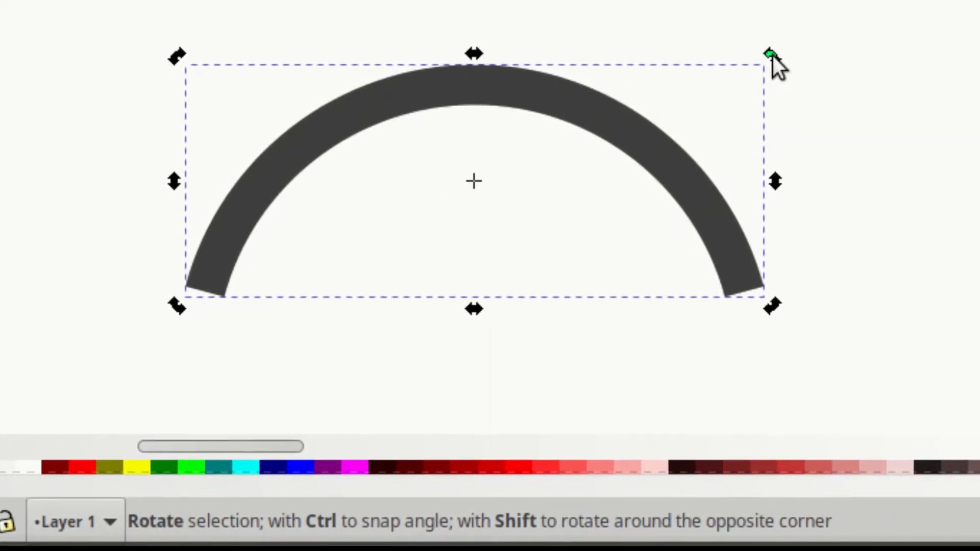
pyautogui.moveTo(772, 55); pyautogui.dragTo(532, 295)
pyautogui.moveTo(516, 299); pyautogui.dragTo(469, 308)
pyautogui.press('ctrl')
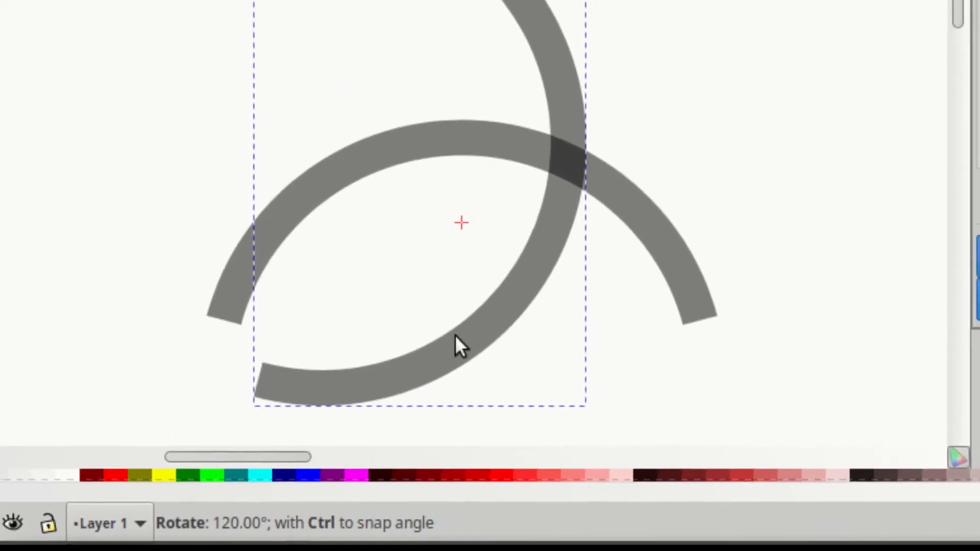
pyautogui.moveTo(448, 348)
pyautogui.mouseDown()
pyautogui.moveTo(443, 363)
pyautogui.moveTo(467, 350)
pyautogui.mouseUp()
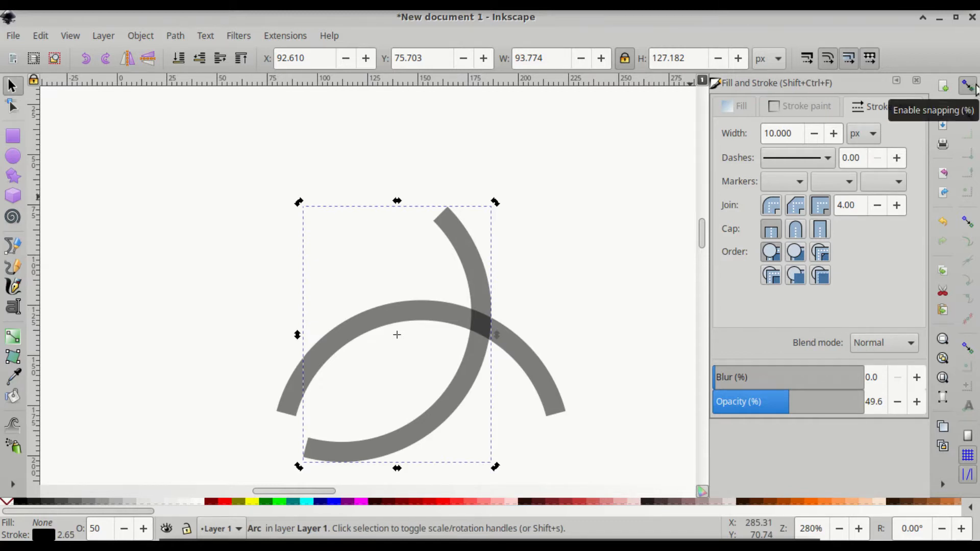
# Step: Enable snapping for nodes, cusp nodes, smooth nodes, other points and rotation centers
pyautogui.click(972, 224)
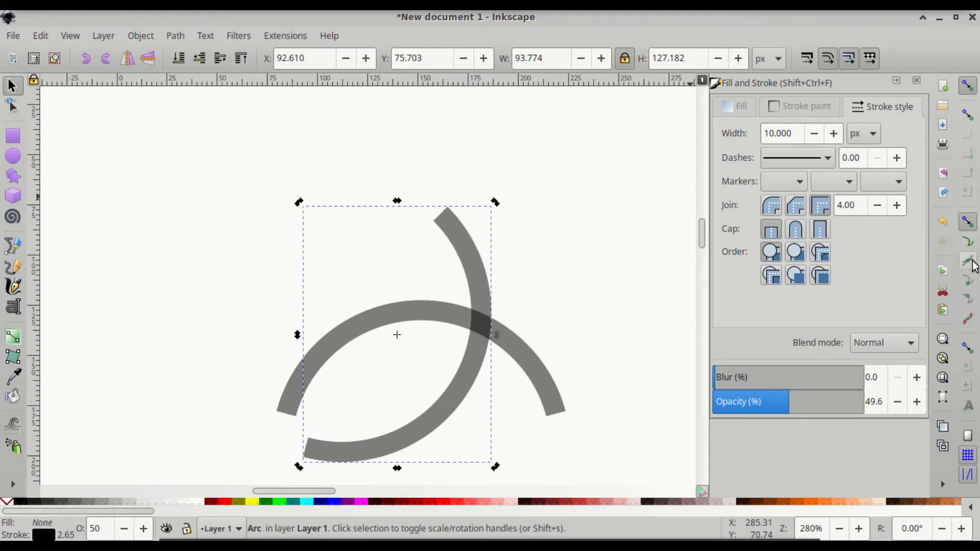
pyautogui.click(971, 284)
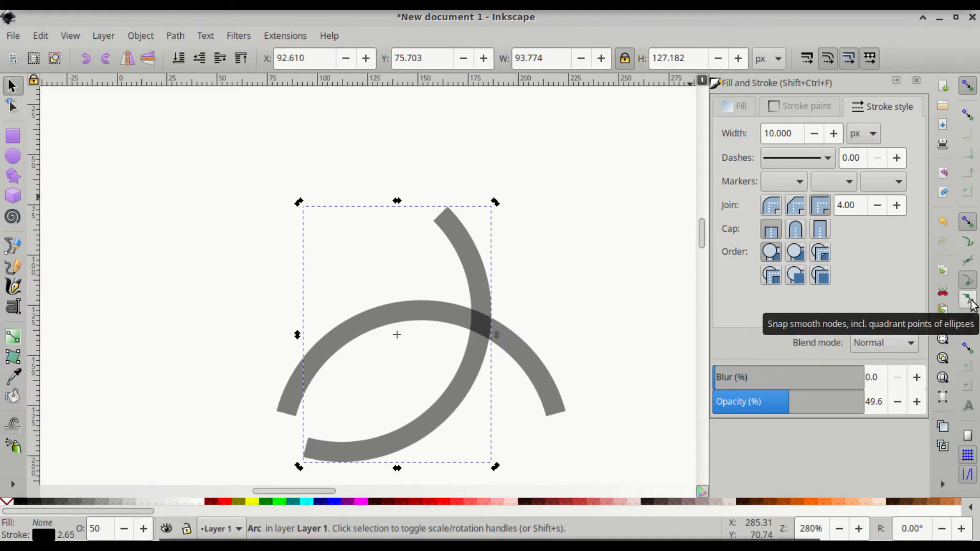
pyautogui.click(971, 302)
pyautogui.click(970, 352)
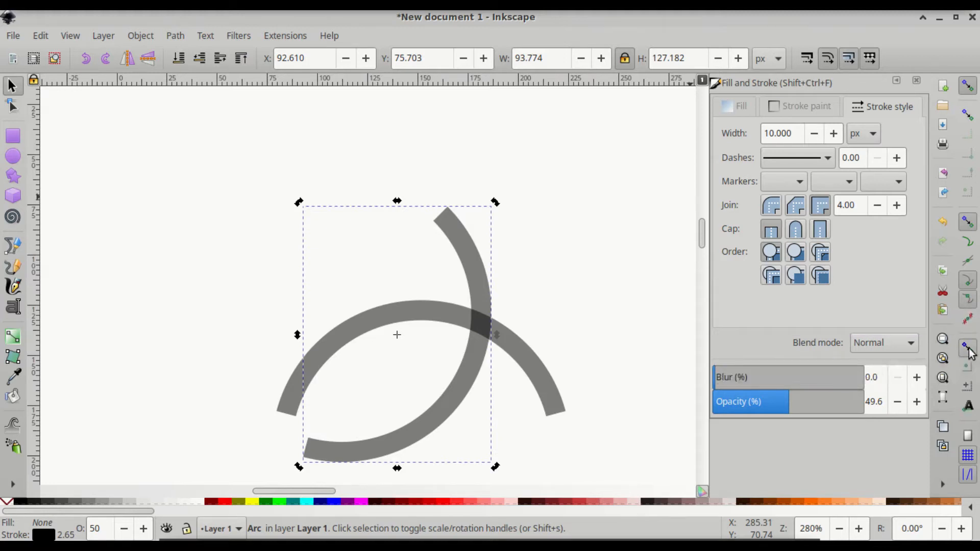
pyautogui.click(968, 387)
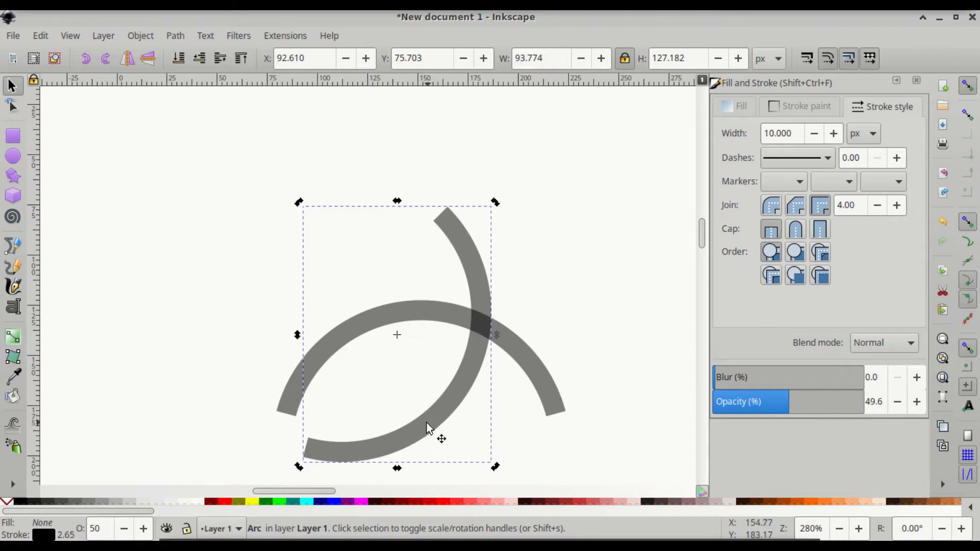
# Step: Move the rotated arc so its lower end snaps onto the left end of the original arc
pyautogui.moveTo(427, 423); pyautogui.dragTo(413, 387)
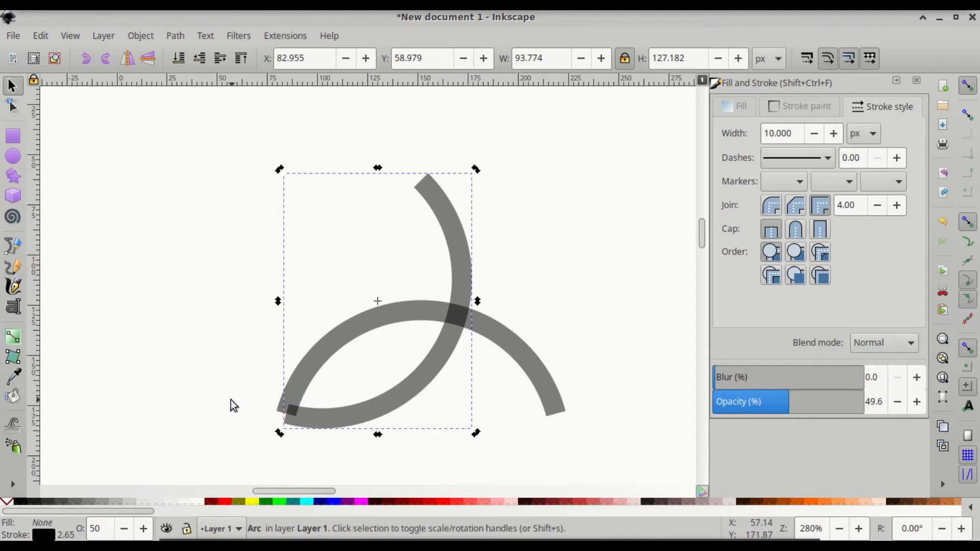
pyautogui.click(256, 406)
# Step: Give both arcs square stroke caps so their overlapping ends form a full corner
pyautogui.click(316, 416)
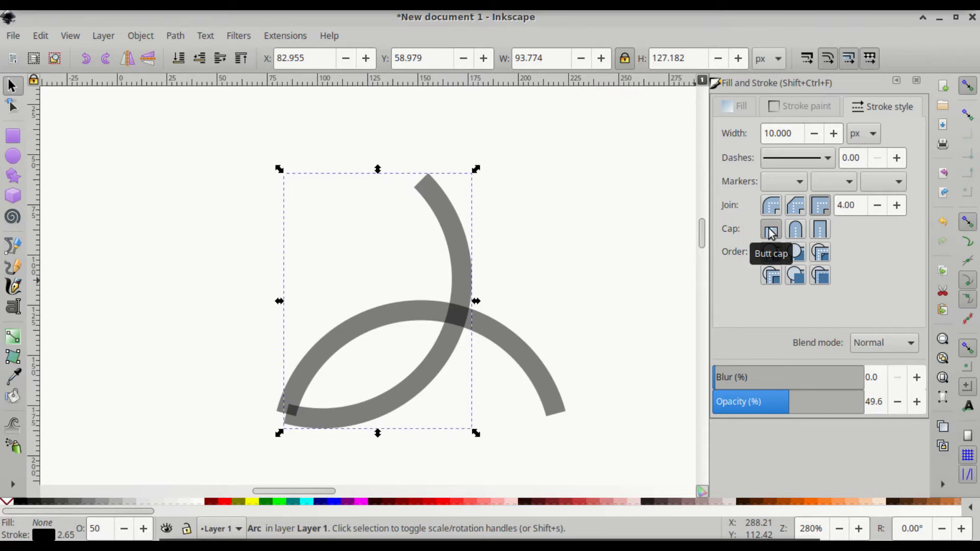
pyautogui.click(820, 231)
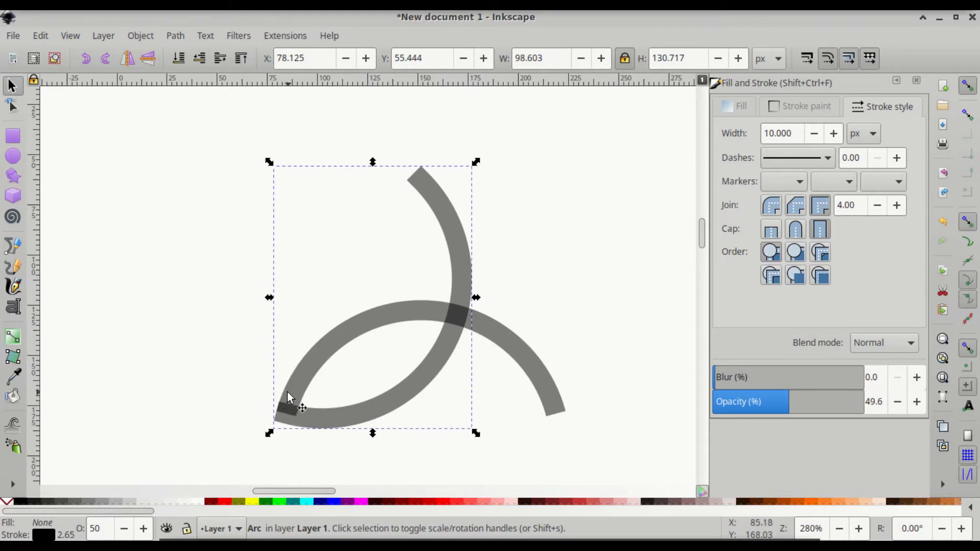
pyautogui.scroll(-3, 284, 404)
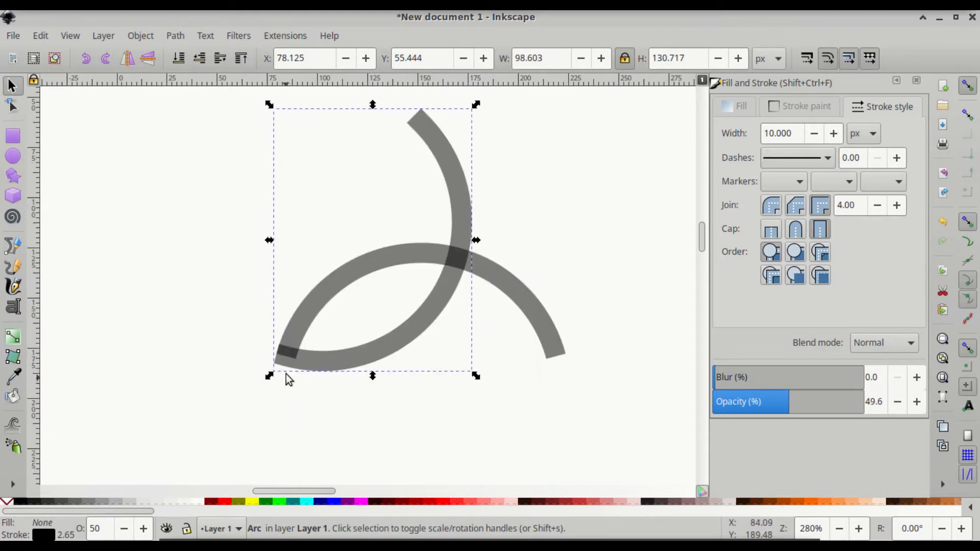
pyautogui.click(518, 299)
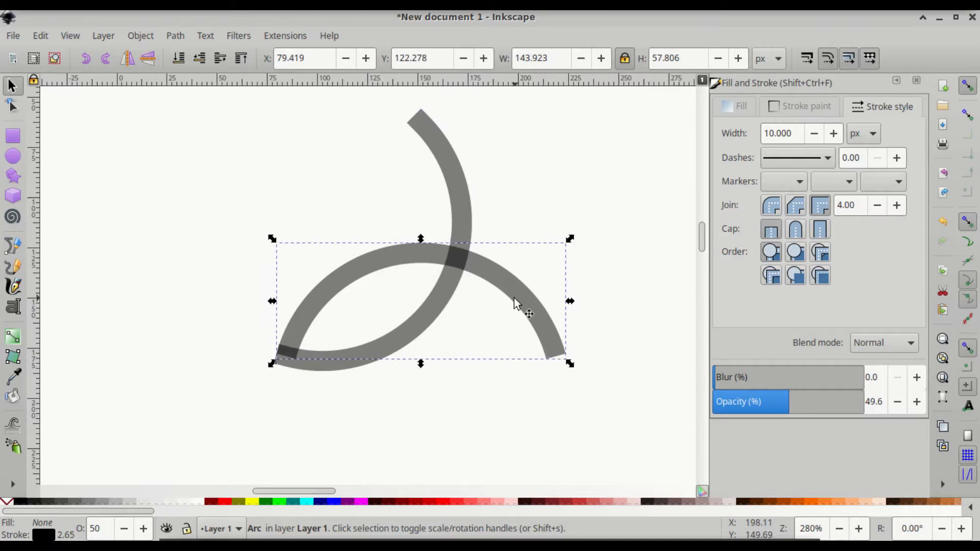
pyautogui.click(820, 229)
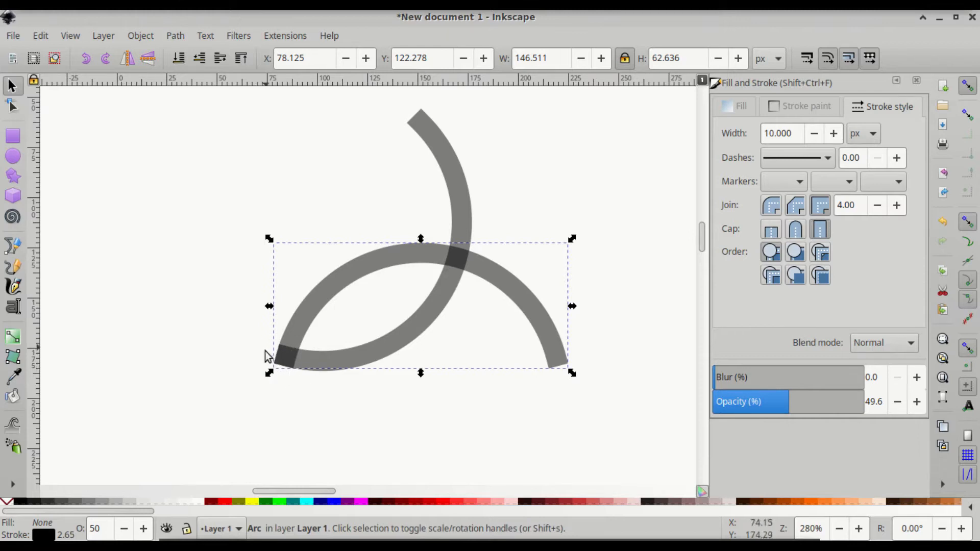
# Step: Duplicate the rotated arc and rotate the copy a further 120° clockwise
pyautogui.click(437, 305)
pyautogui.press('ctrl')
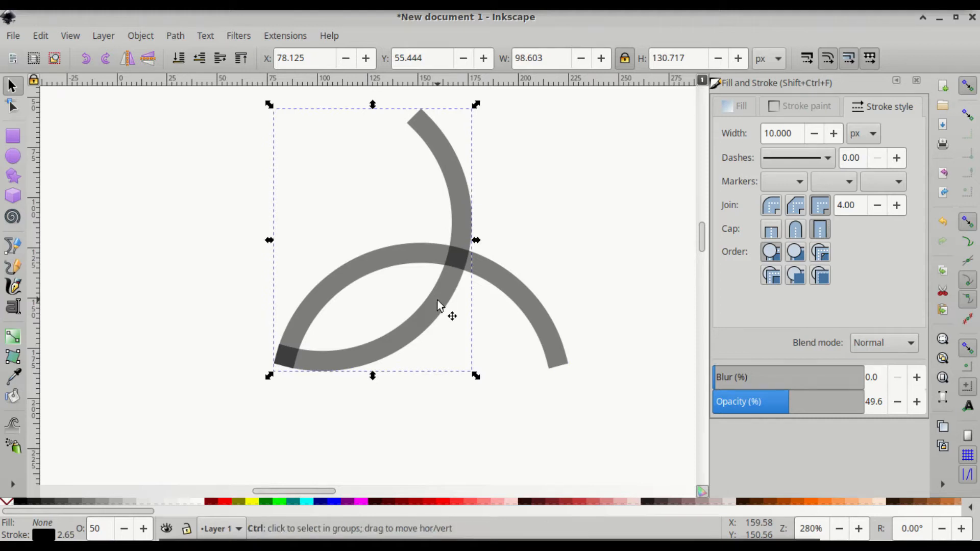
pyautogui.hotkey('ctrl', 'd')
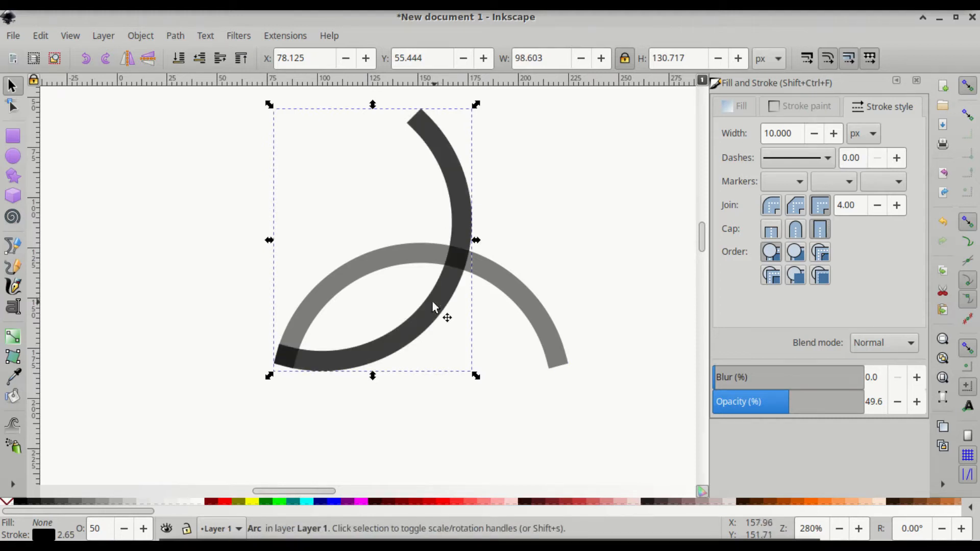
pyautogui.click(443, 160)
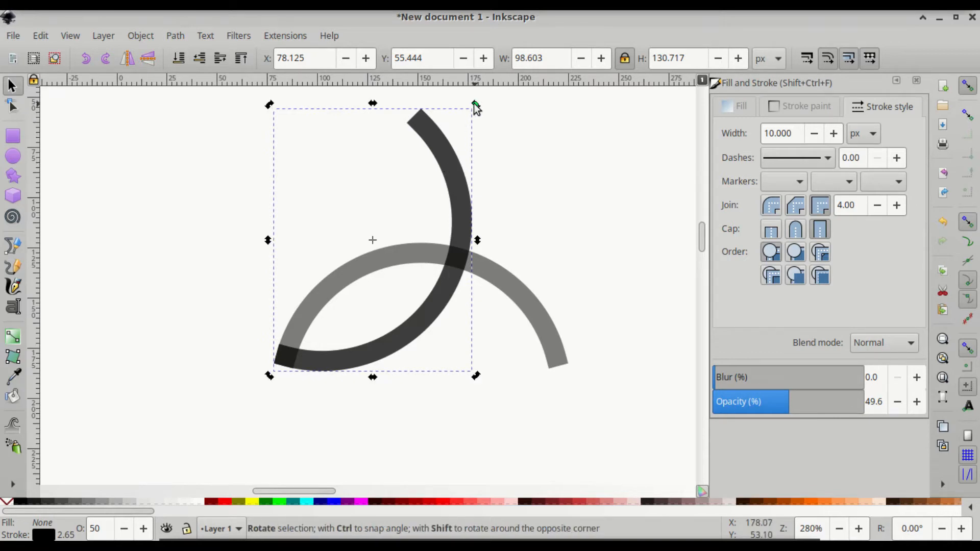
pyautogui.moveTo(474, 107); pyautogui.dragTo(457, 417)
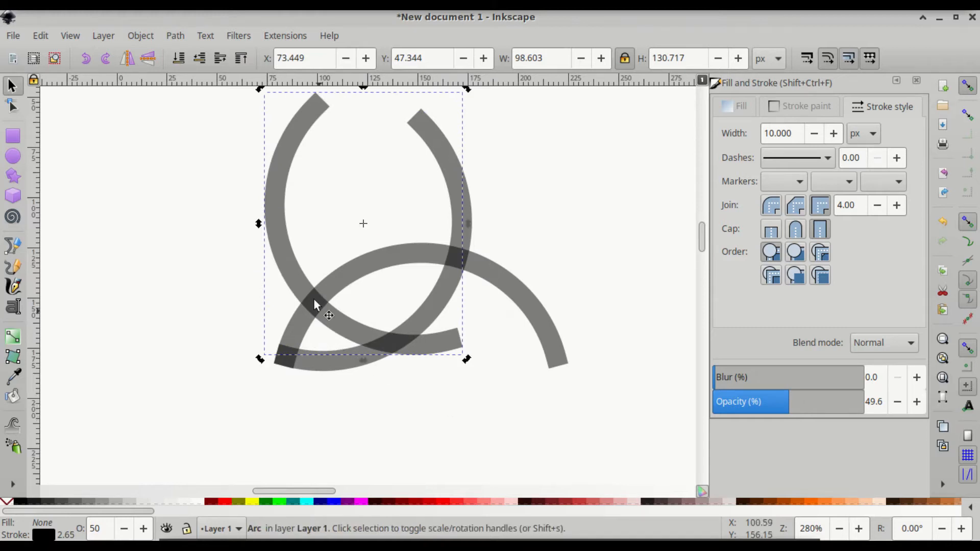
# Step: Snap the third arc's ends to the free ends of the other two arcs to close the three-pointed knot
pyautogui.moveTo(277, 254); pyautogui.dragTo(376, 269)
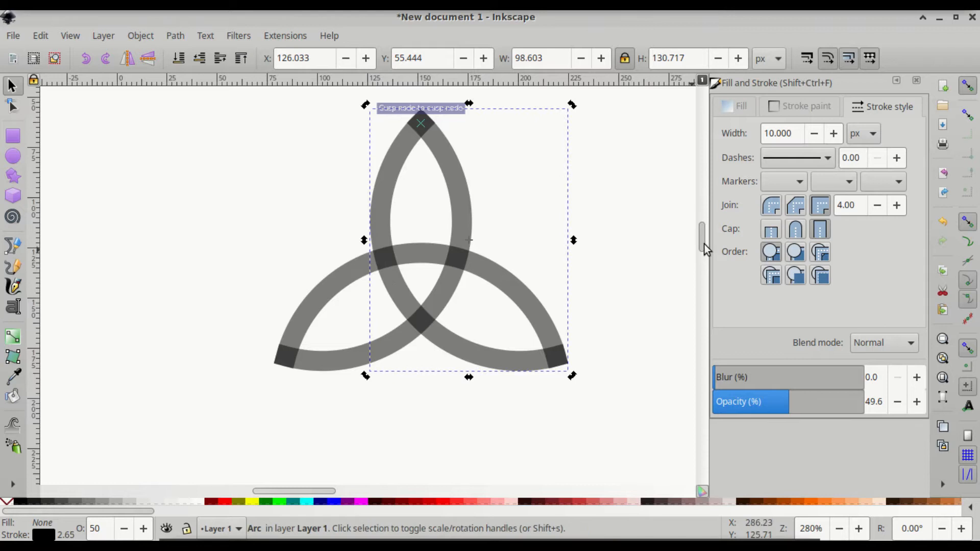
pyautogui.click(660, 245)
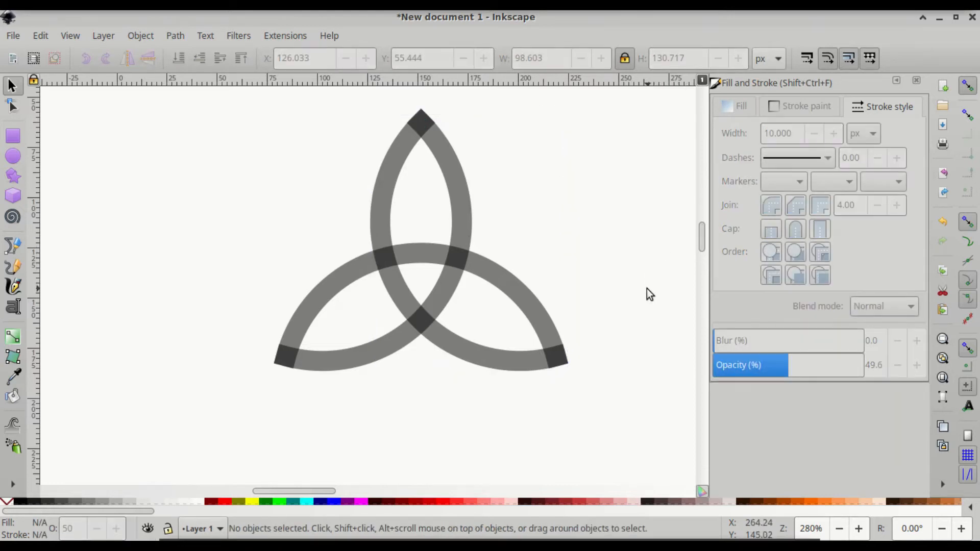
pyautogui.scroll(1, 645, 308)
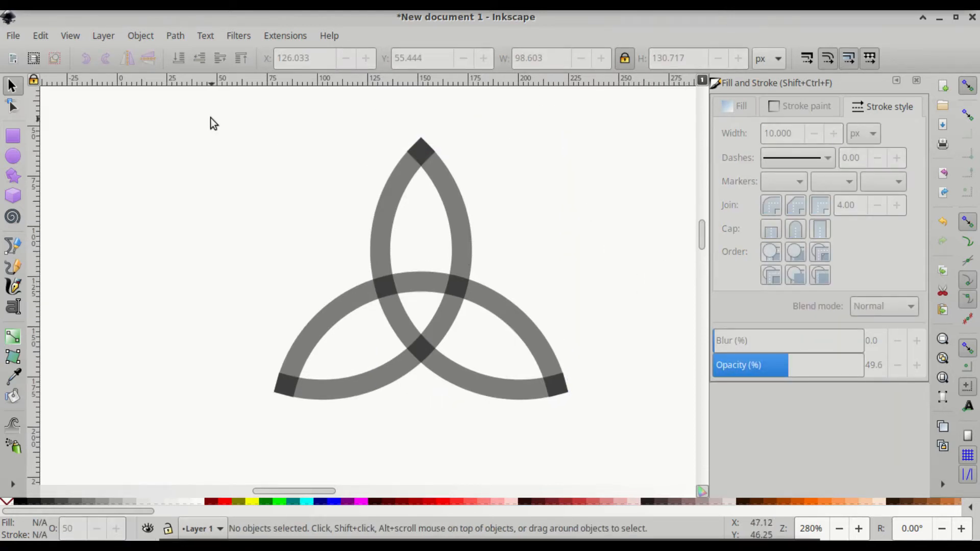
# Step: Convert the strokes of all three arcs to paths
pyautogui.moveTo(212, 101); pyautogui.dragTo(667, 472)
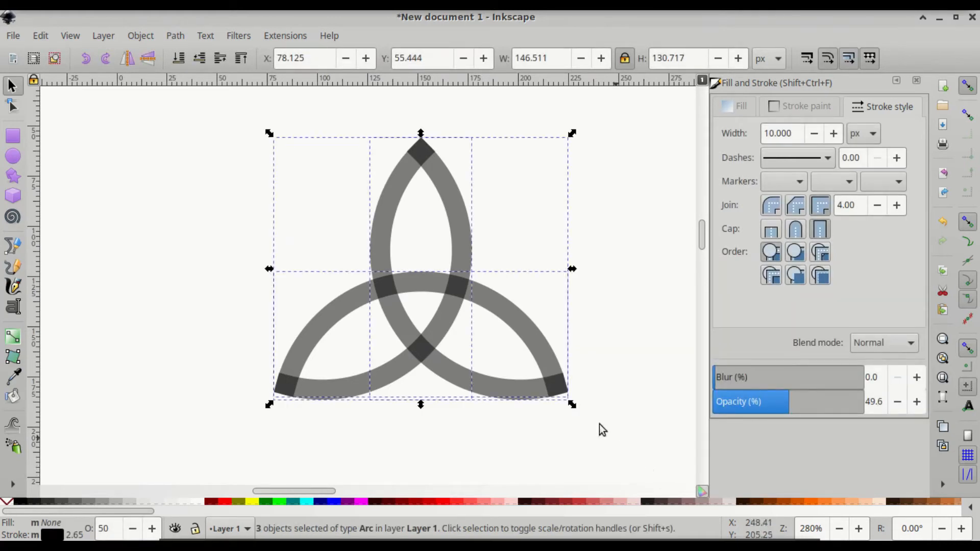
pyautogui.click(176, 36)
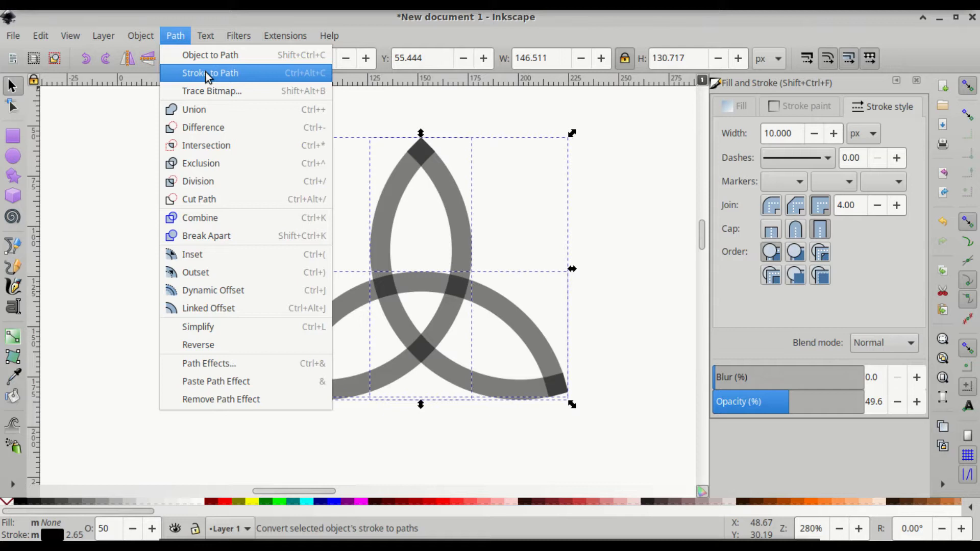
pyautogui.click(247, 75)
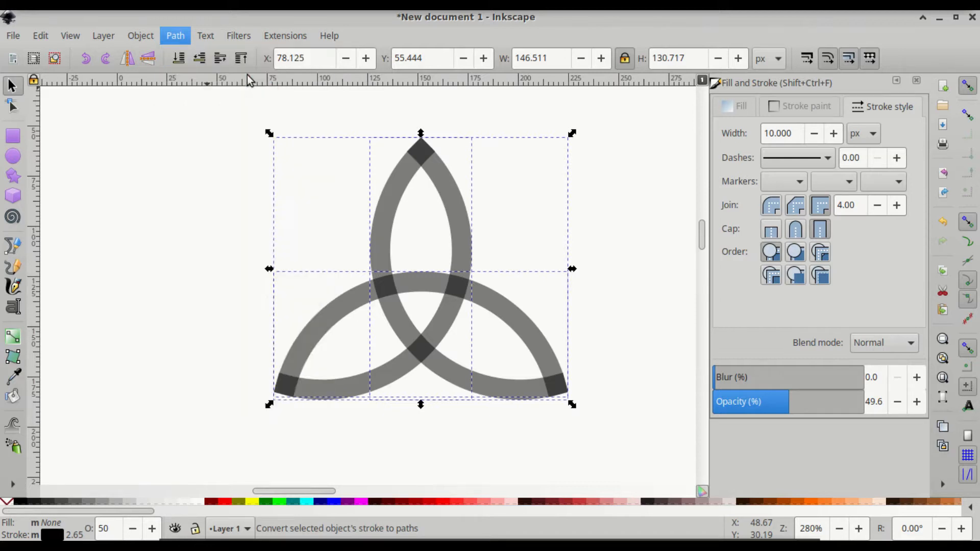
pyautogui.click(625, 184)
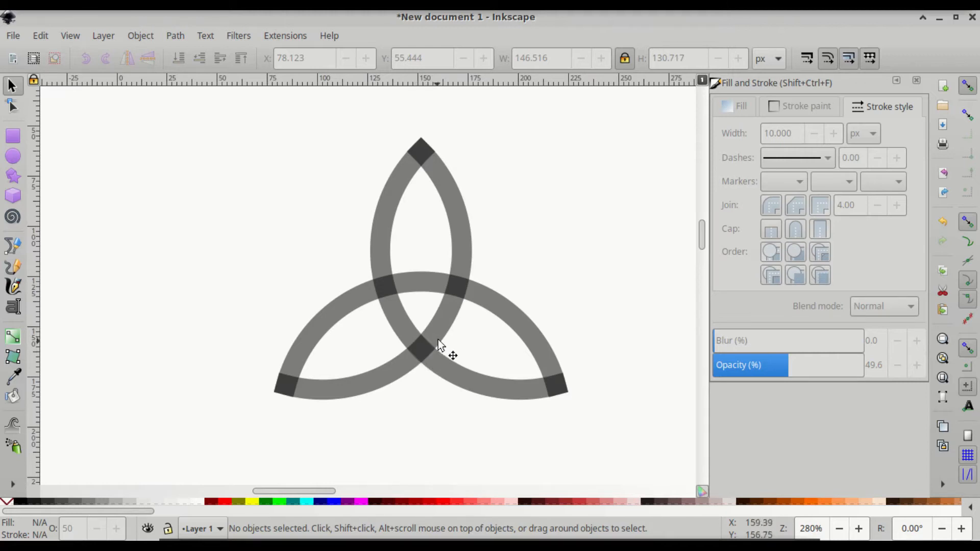
# Step: Duplicate the two arcs that meet at the upper tip and reduce the copies to their intersection
pyautogui.click(389, 200)
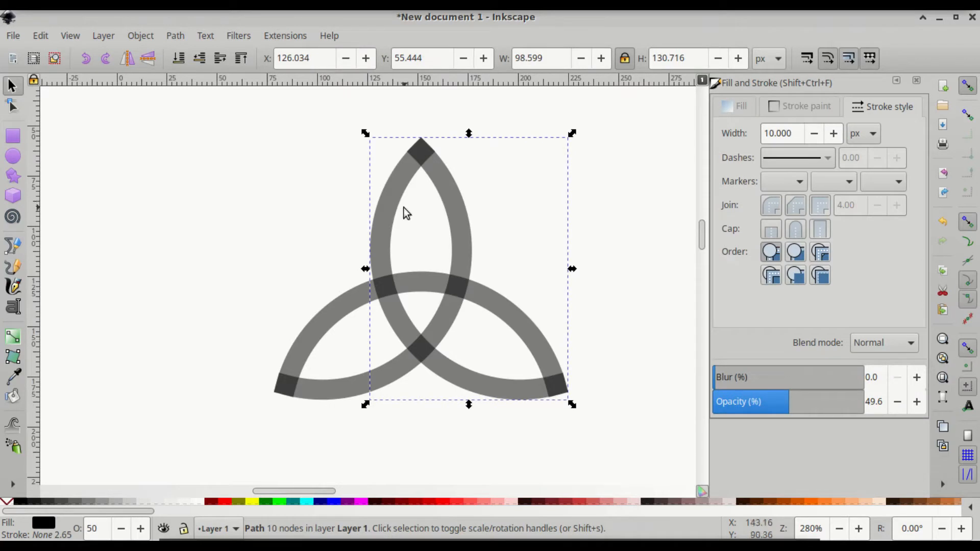
pyautogui.keyDown('shift'); pyautogui.click(456, 219); pyautogui.keyUp('shift')
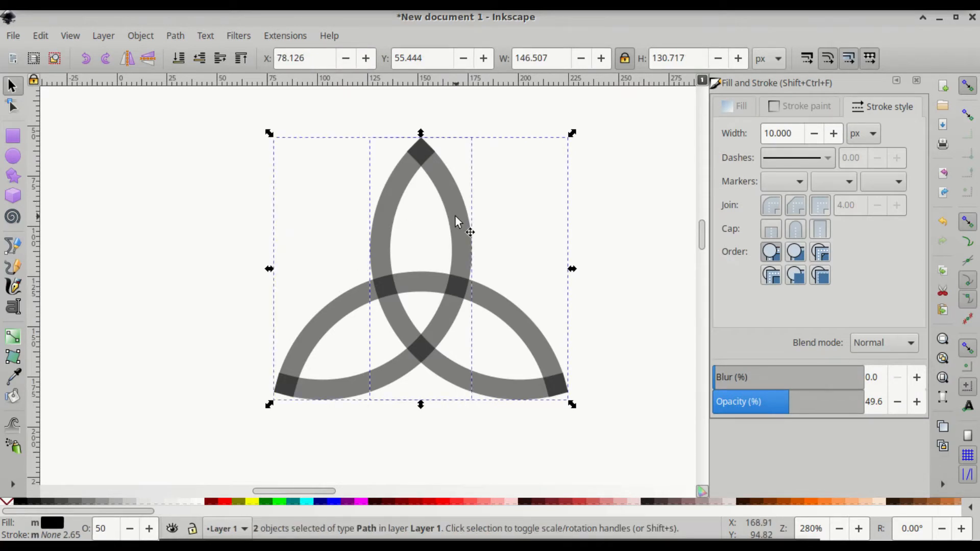
pyautogui.press('ctrl')
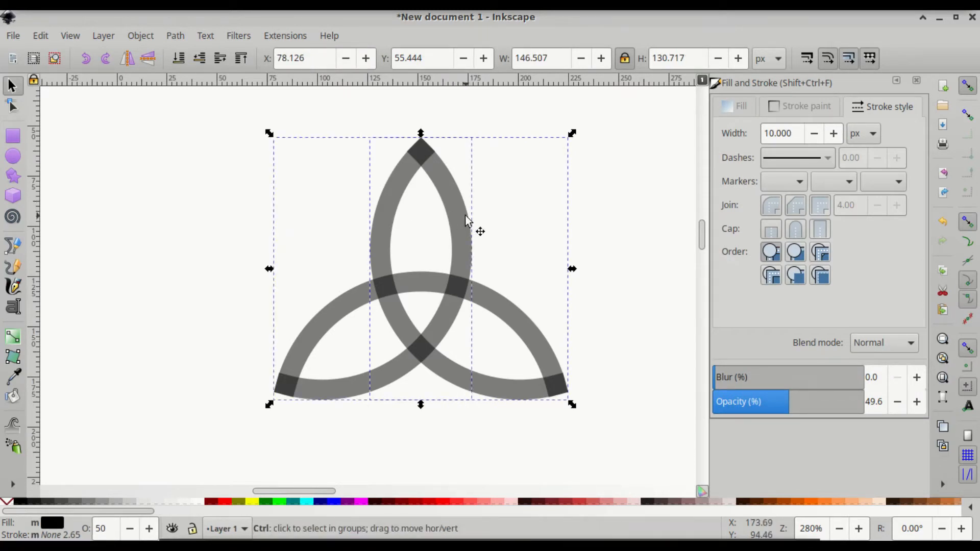
pyautogui.hotkey('ctrl', 'd')
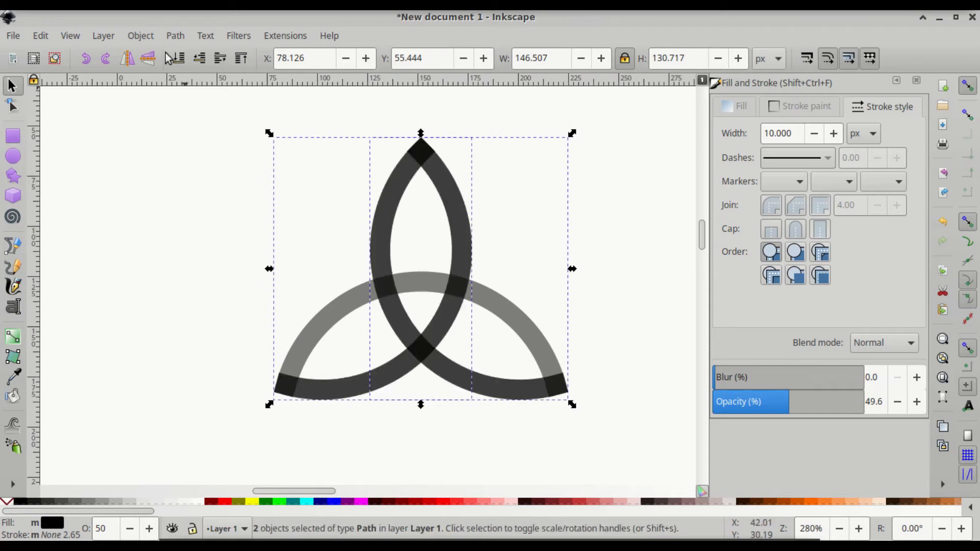
pyautogui.click(175, 36)
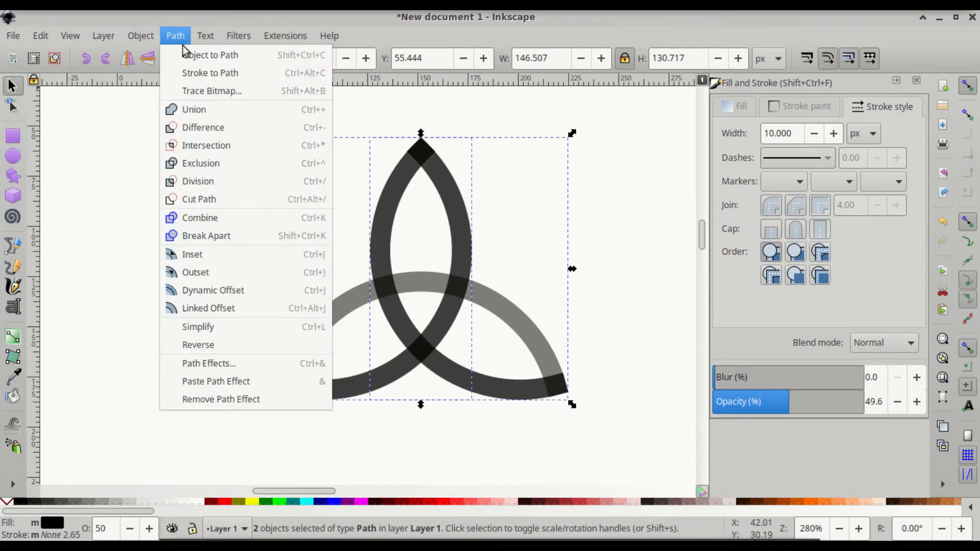
pyautogui.click(218, 145)
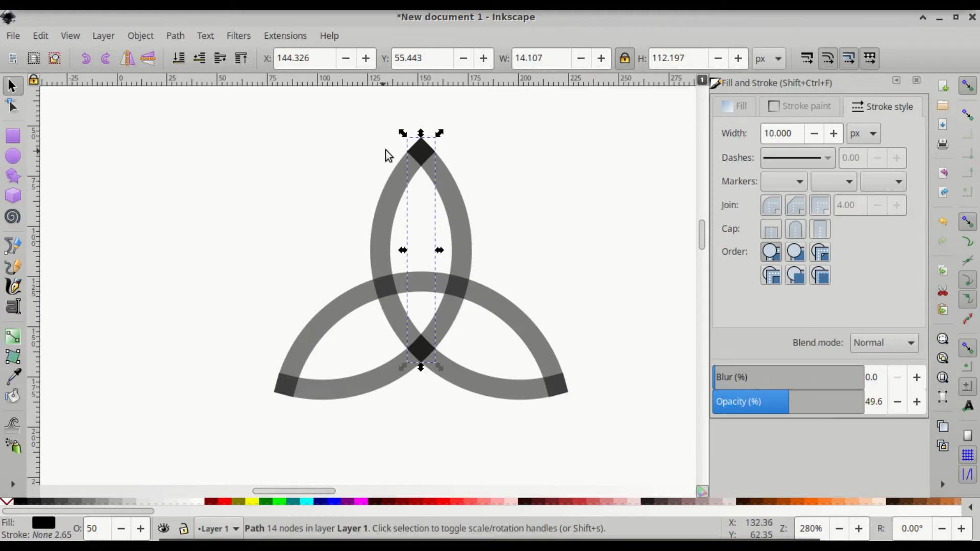
# Step: Move the intersection pieces aside to inspect them, and undo the move
pyautogui.moveTo(420, 152); pyautogui.dragTo(479, 149)
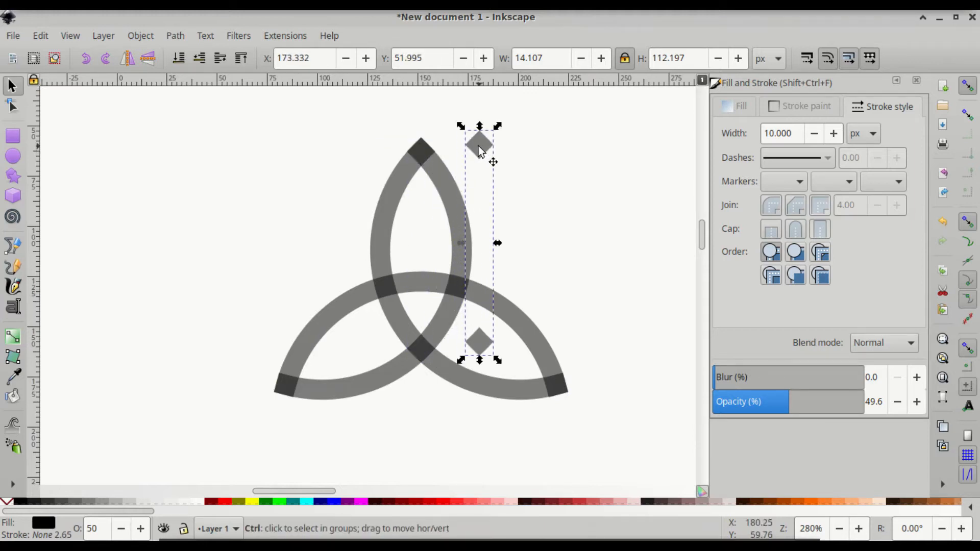
pyautogui.hotkey('ctrl', 'z')
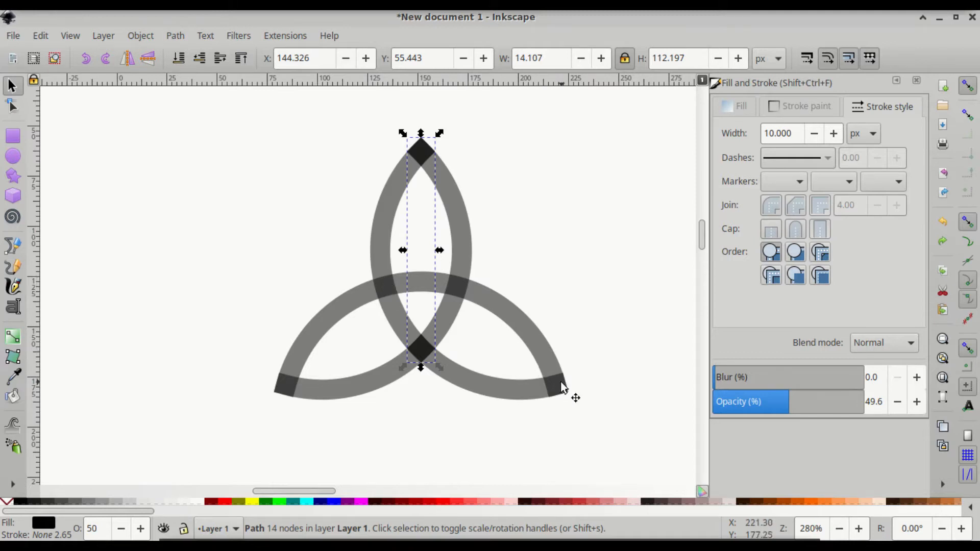
# Step: Duplicate the bottom arch and the arc running from the upper tip to the lower-right tip, and reduce the copies to their intersection
pyautogui.click(528, 388)
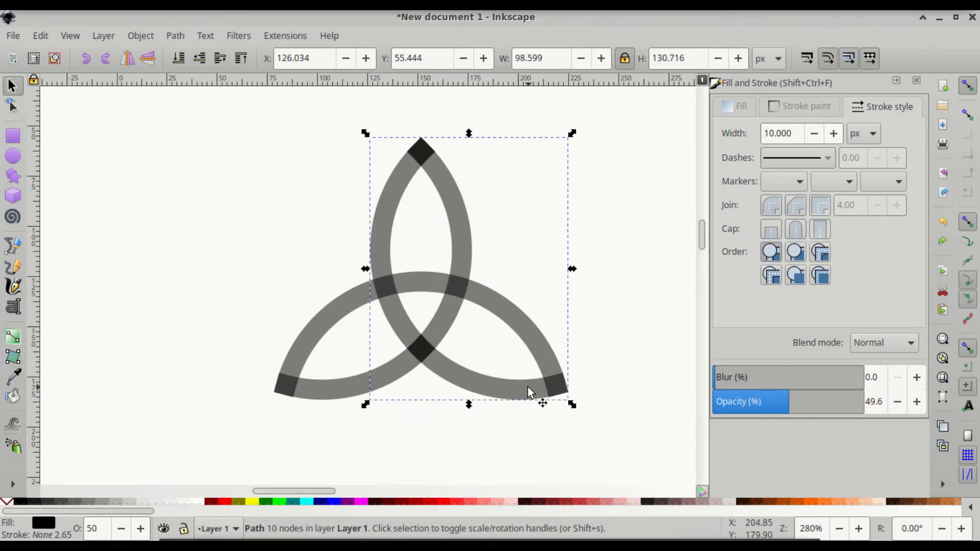
pyautogui.keyDown('shift'); pyautogui.click(327, 312); pyautogui.keyUp('shift')
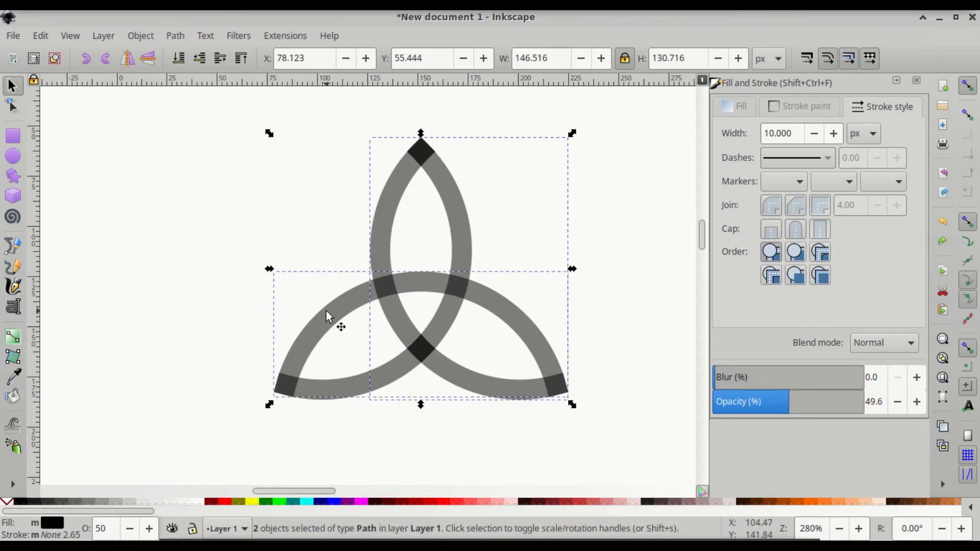
pyautogui.press('ctrl')
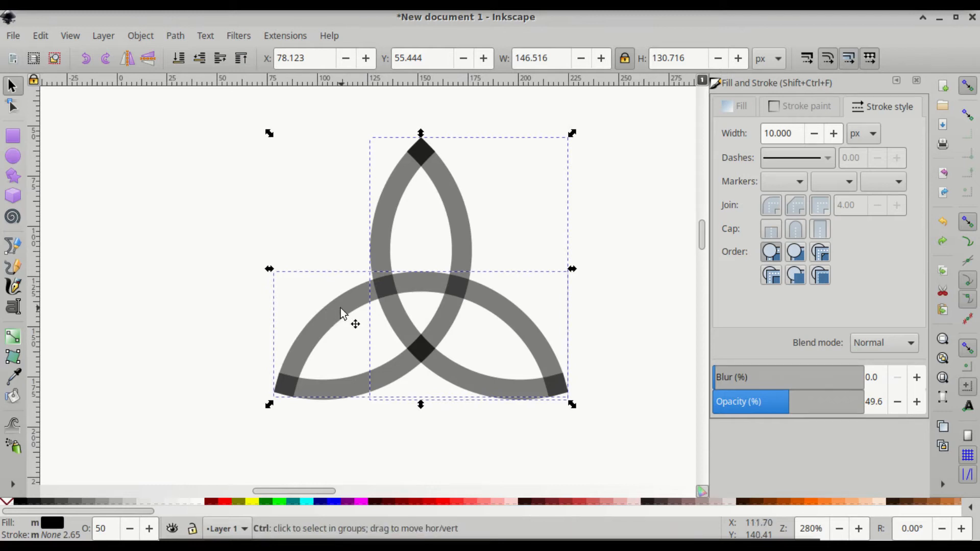
pyautogui.hotkey('ctrl', 'd')
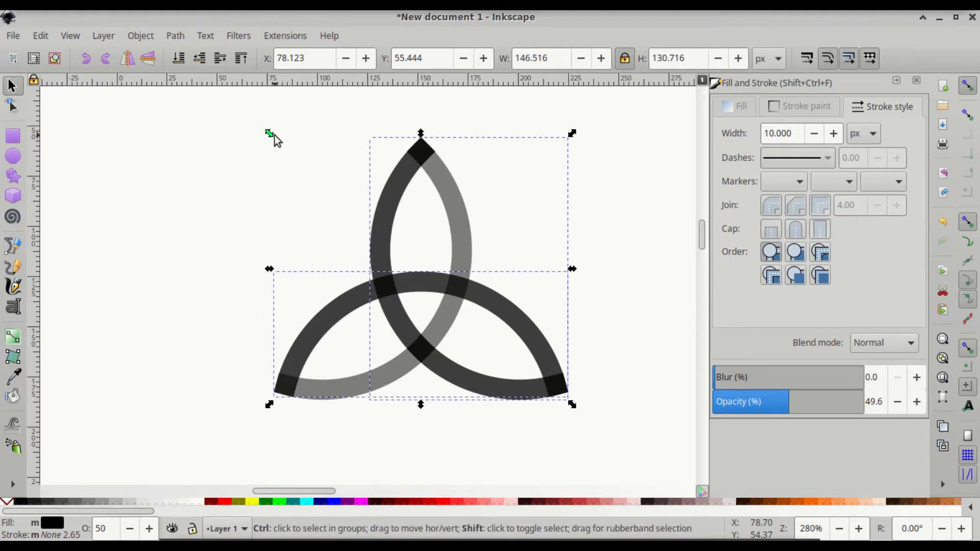
pyautogui.hotkey('ctrl', '*')
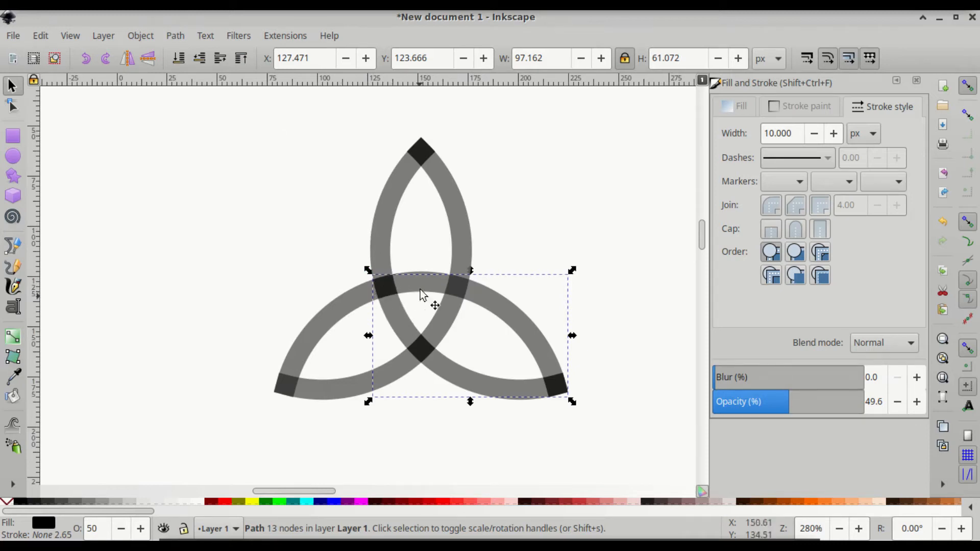
pyautogui.click(479, 145)
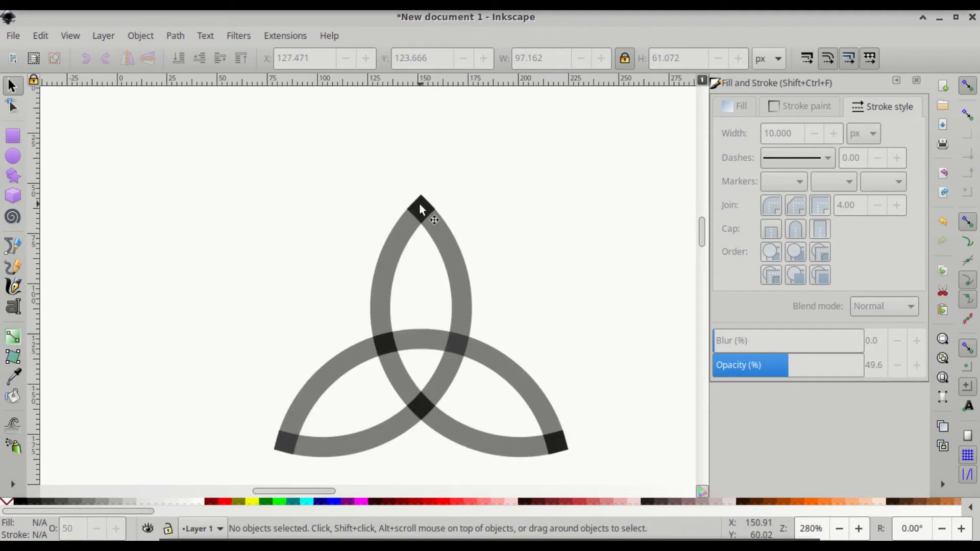
# Step: Examine the edges of the overlap diamond at the knot's upper tip for misalignment with the two arcs
pyautogui.press('ctrl')
pyautogui.scroll(3, 418, 206)
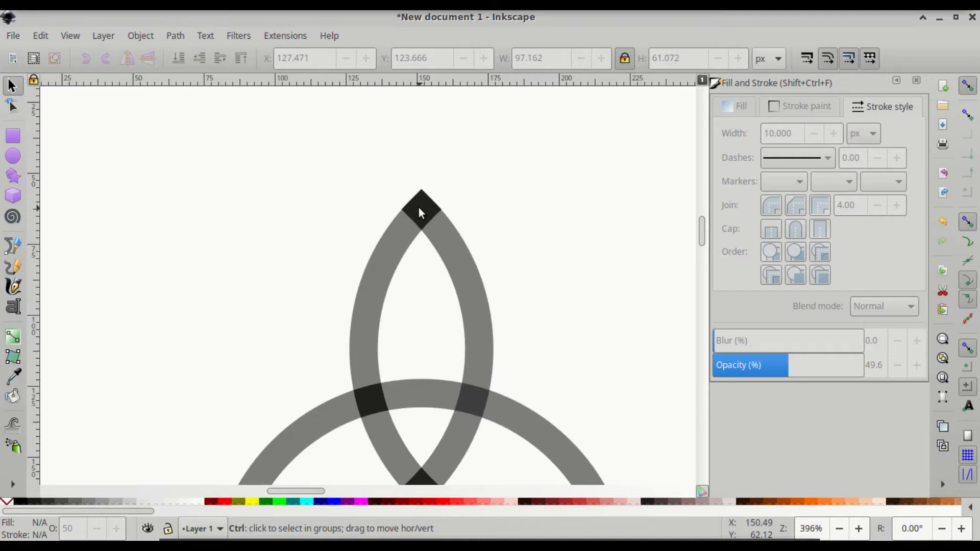
pyautogui.scroll(2, 418, 207)
pyautogui.scroll(1, 418, 213)
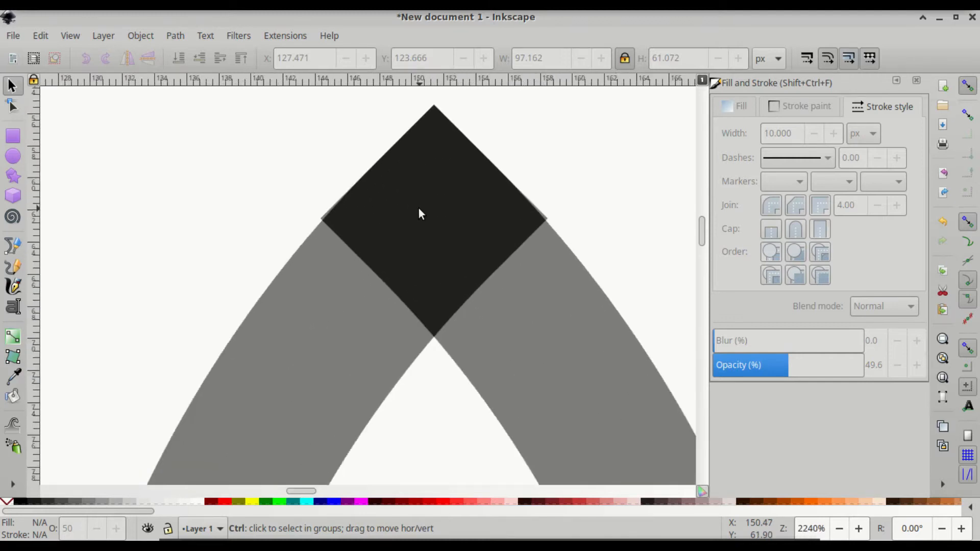
pyautogui.scroll(1, 427, 198)
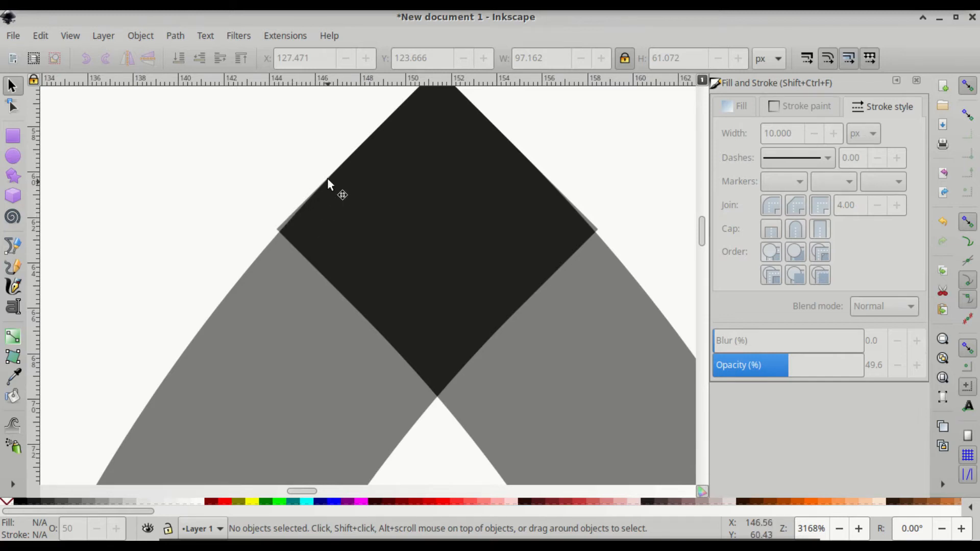
pyautogui.scroll(6, 280, 220)
pyautogui.scroll(-6, 283, 230)
pyautogui.scroll(5, 283, 225)
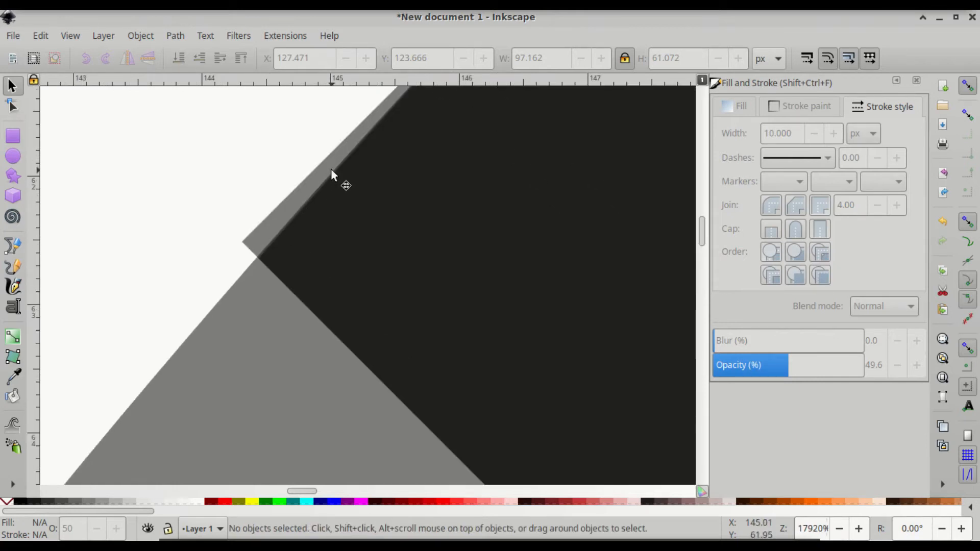
pyautogui.scroll(-7, 331, 171)
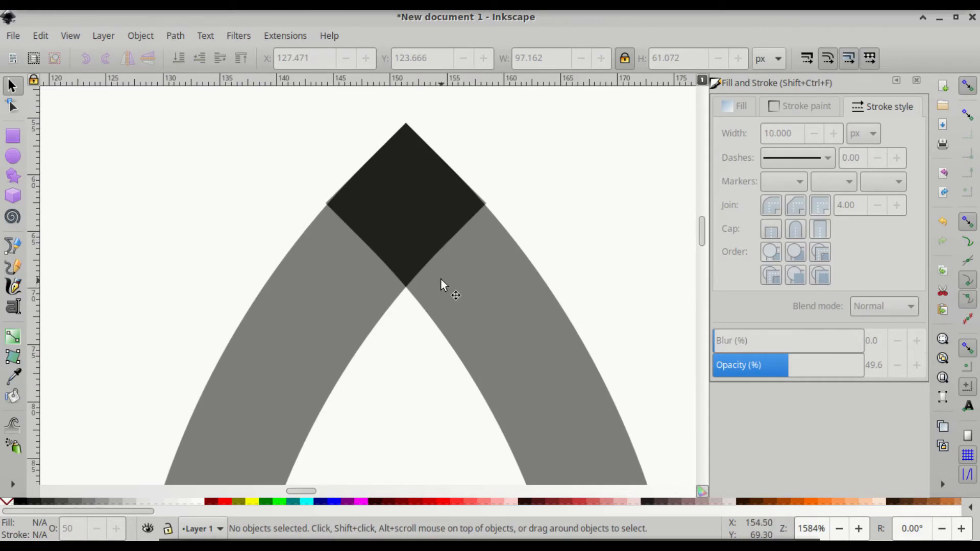
pyautogui.scroll(4, 441, 280)
pyautogui.scroll(-2, 440, 278)
pyautogui.keyDown('ctrl'); pyautogui.scroll(2, 457, 339); pyautogui.keyUp('ctrl')
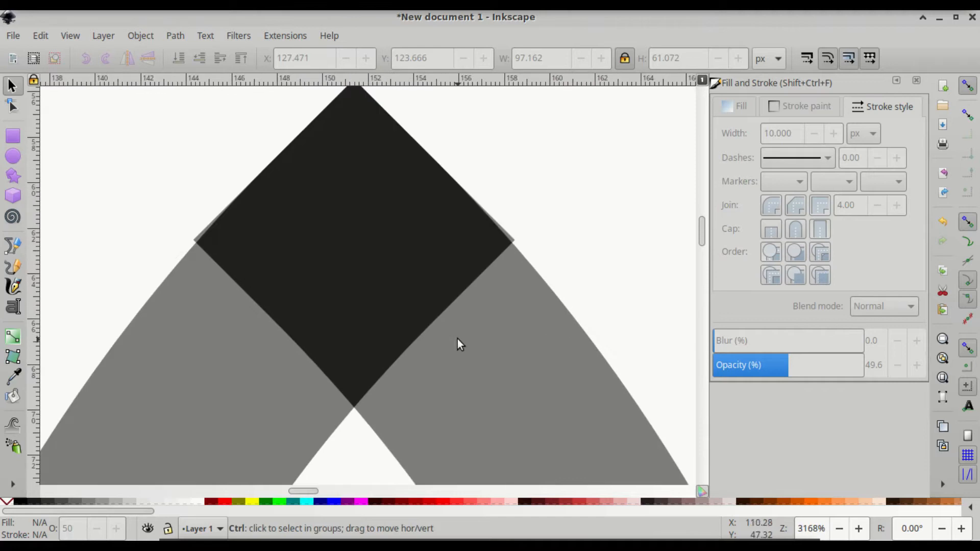
# Step: Nudge the two arcs at the upper tip slightly so their outer edges line up with the overlap diamond
pyautogui.scroll(1, 483, 352)
pyautogui.moveTo(516, 352); pyautogui.dragTo(489, 364)
pyautogui.moveTo(231, 387)
pyautogui.mouseDown()
pyautogui.moveTo(155, 387)
pyautogui.moveTo(221, 388)
pyautogui.mouseUp()
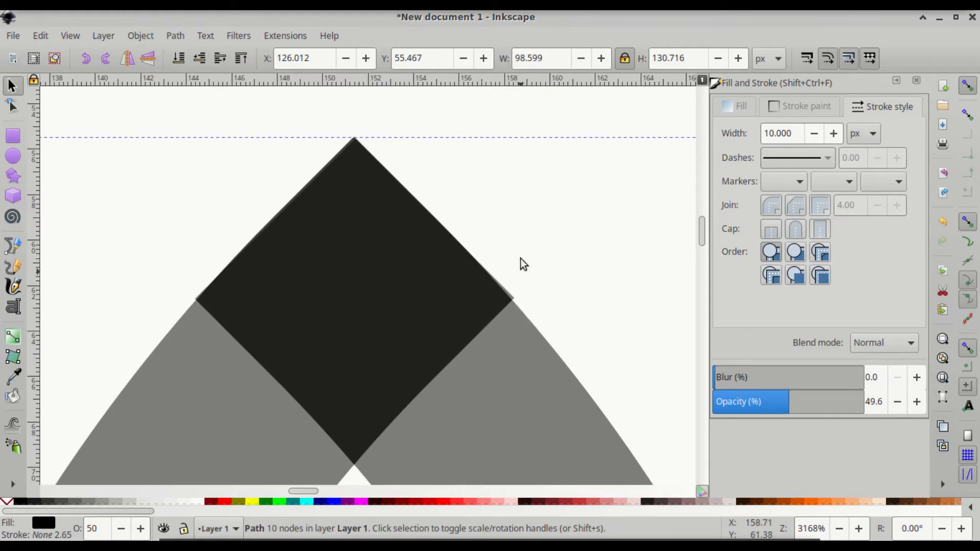
pyautogui.scroll(-3, 465, 269)
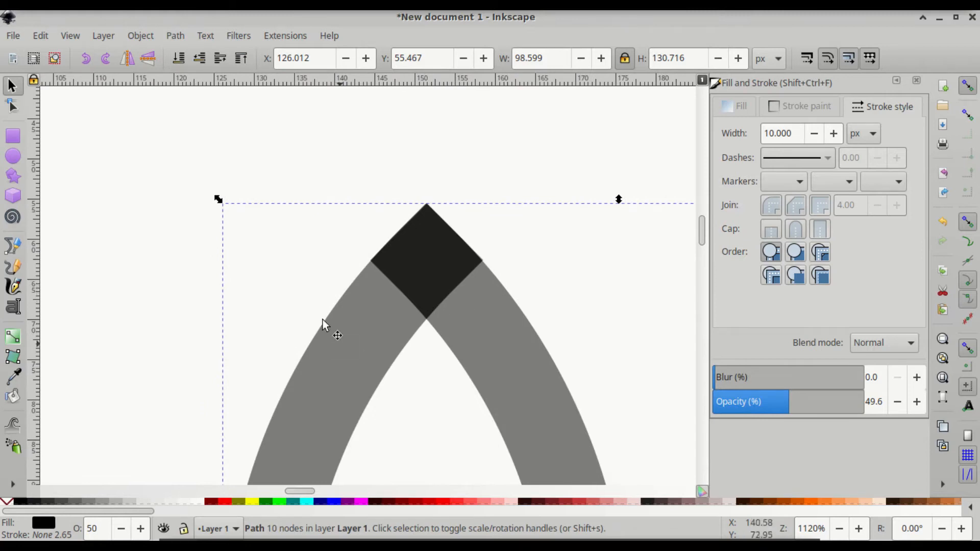
pyautogui.click(135, 195)
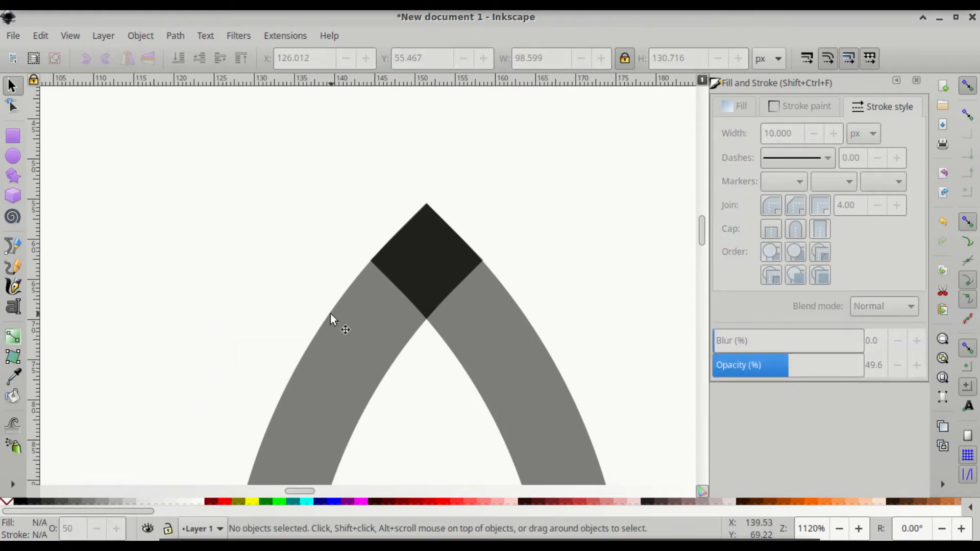
# Step: Lower the arc on the upper loop's left side to the bottom of the stack and subtract the right-side arc from it with Difference
pyautogui.click(349, 335)
pyautogui.scroll(-3, 351, 332)
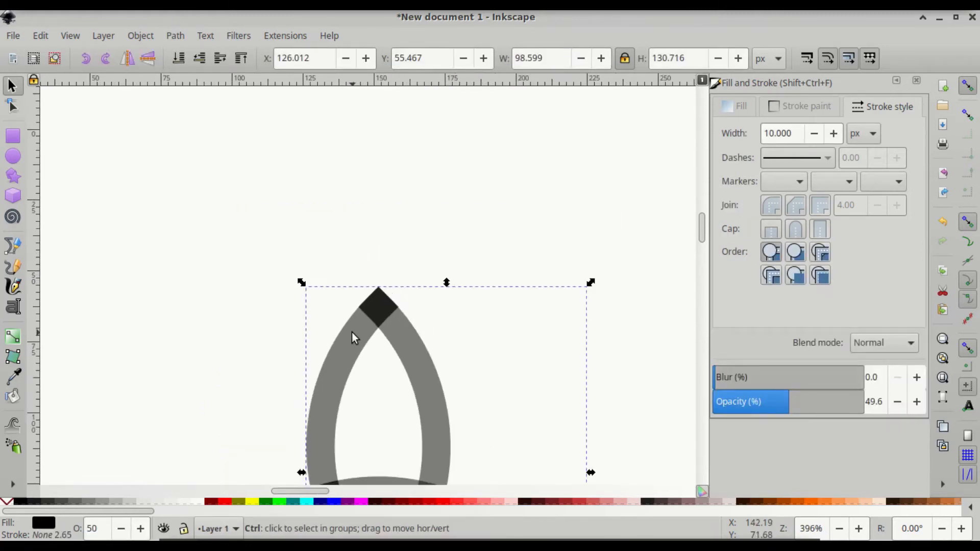
pyautogui.scroll(-1, 351, 332)
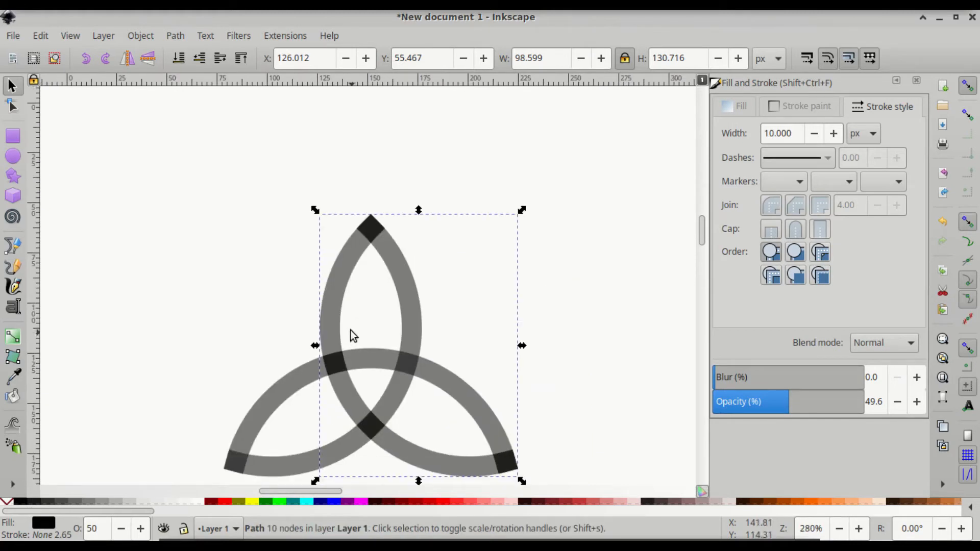
pyautogui.click(343, 258)
pyautogui.click(343, 257)
pyautogui.click(179, 60)
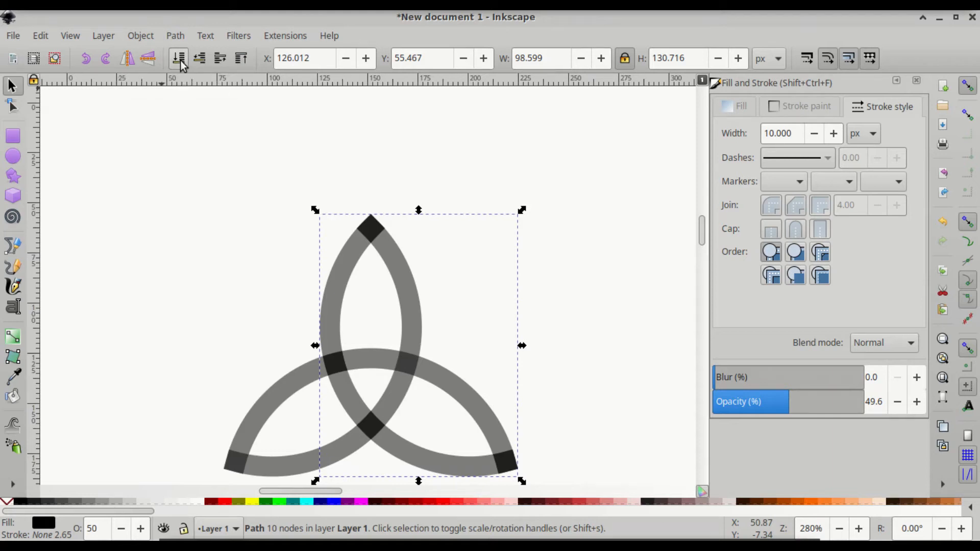
pyautogui.keyDown('shift'); pyautogui.click(399, 271); pyautogui.keyUp('shift')
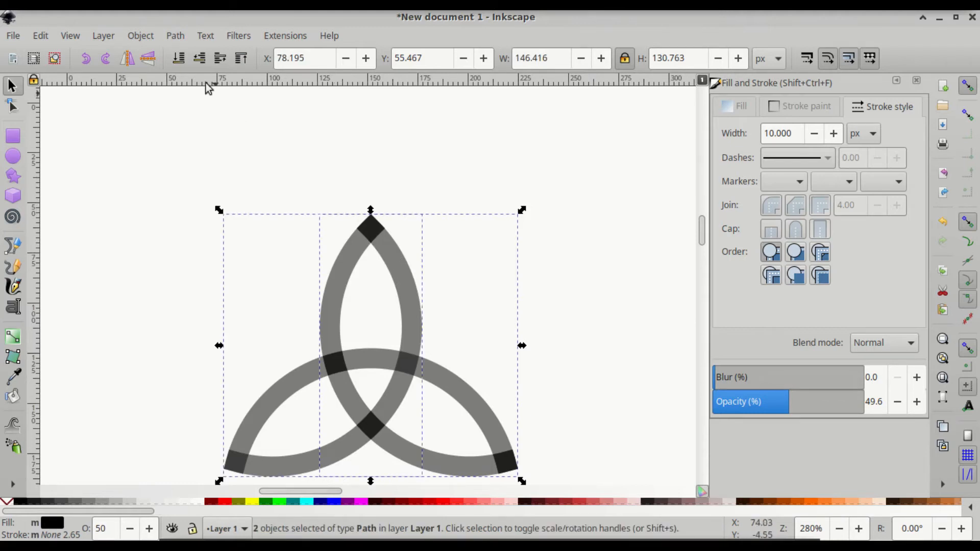
pyautogui.click(180, 36)
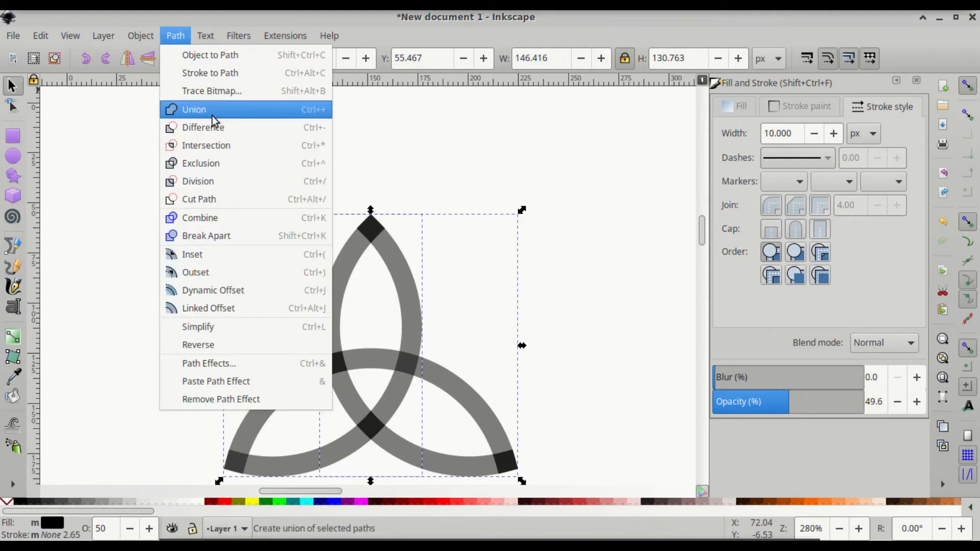
pyautogui.click(224, 129)
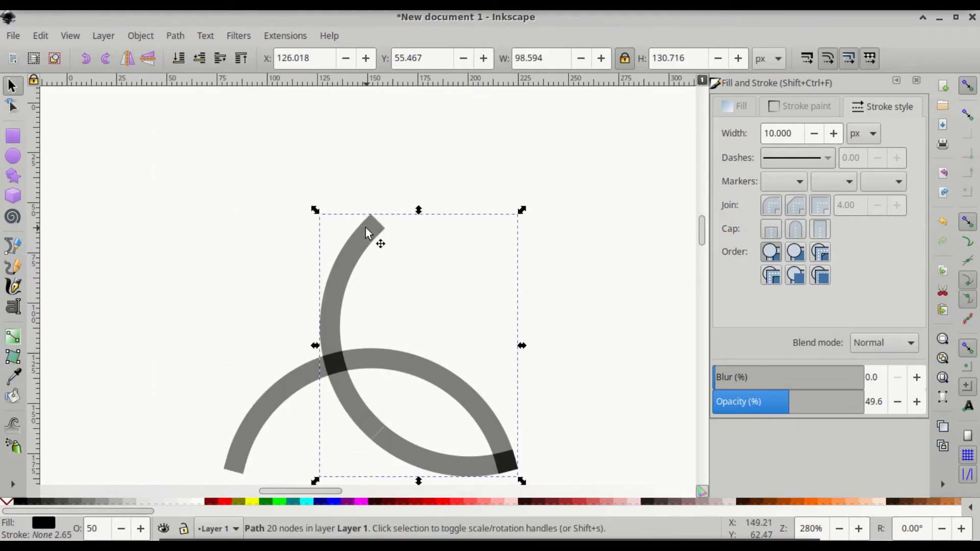
# Step: Delete the leftover sliver nodes of the cut arc along the upper-left edge of the tip diamond
pyautogui.scroll(2, 368, 227)
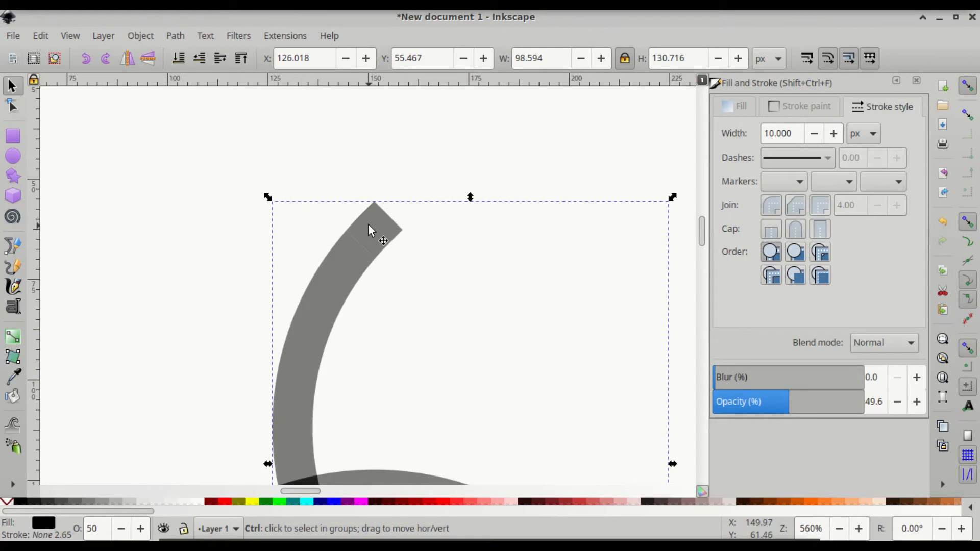
pyautogui.scroll(1, 368, 225)
pyautogui.scroll(2, 375, 213)
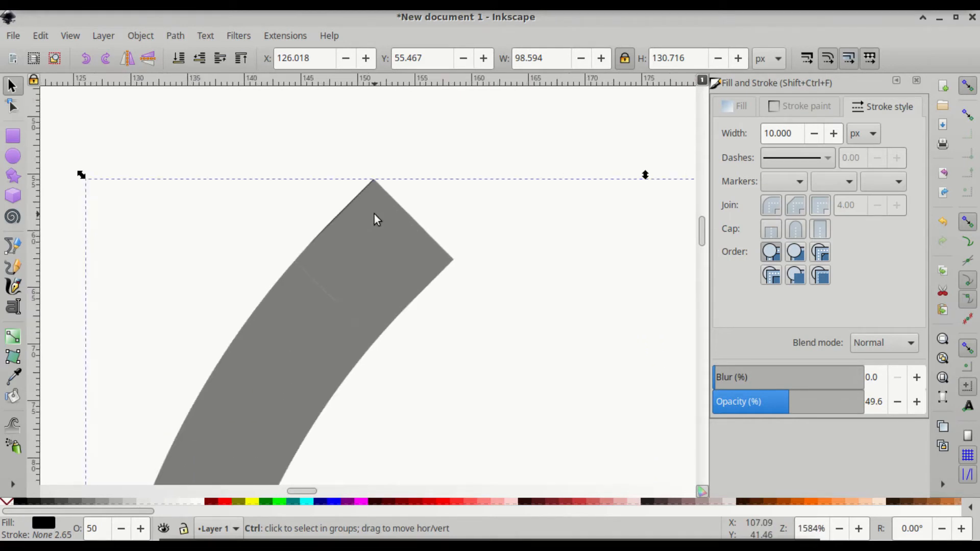
pyautogui.scroll(1, 374, 213)
pyautogui.scroll(1, 375, 214)
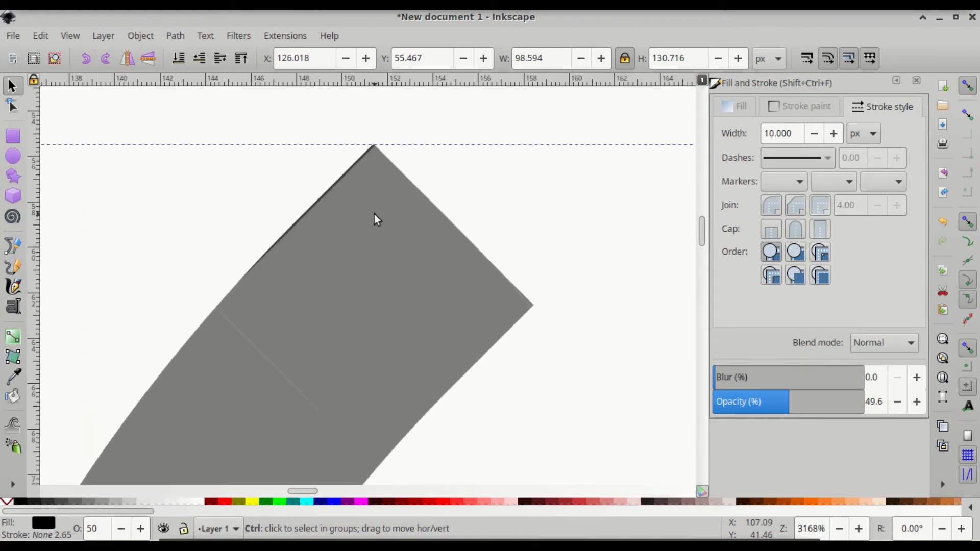
pyautogui.click(13, 108)
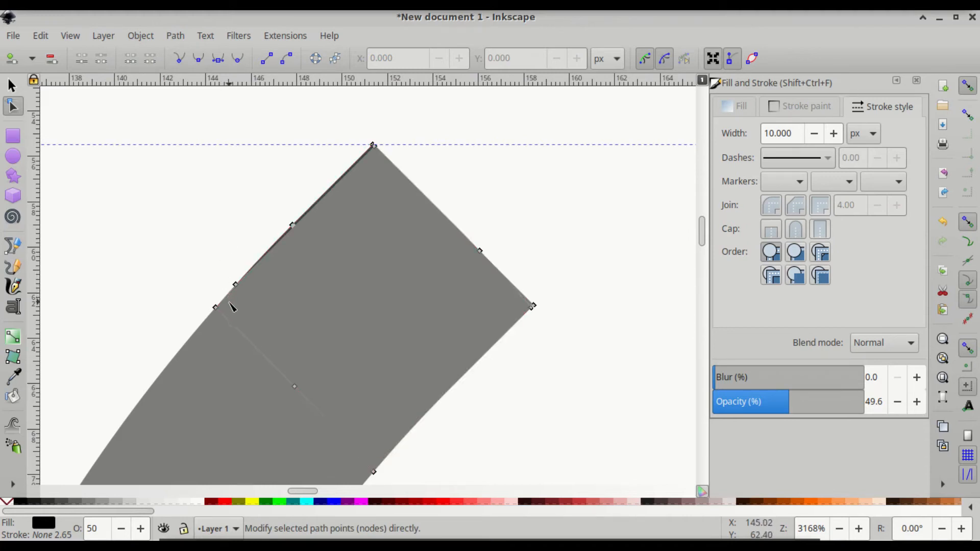
pyautogui.moveTo(229, 304); pyautogui.dragTo(451, 99)
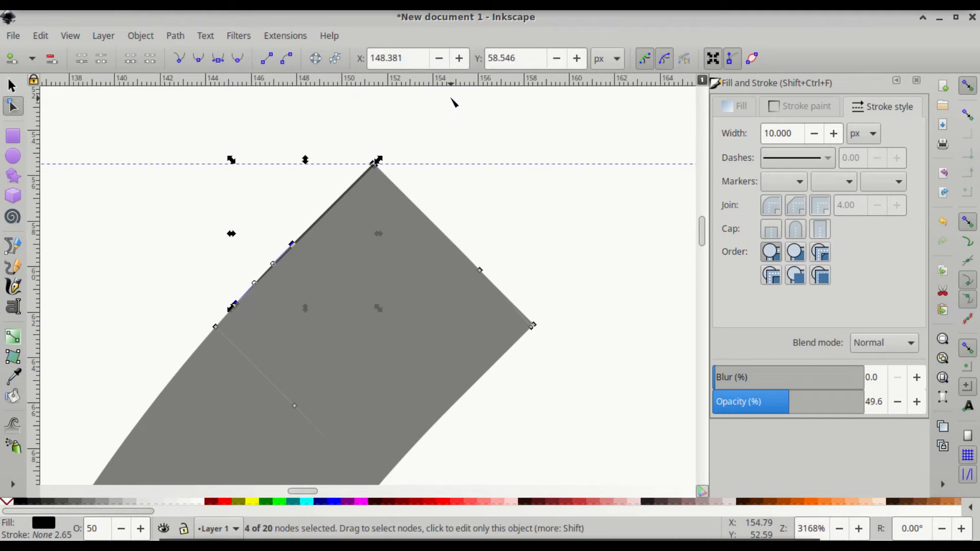
pyautogui.press('Delete')
# Step: Delete the remaining stray nodes of the cut arc along the upper-right edge of the tip diamond
pyautogui.moveTo(413, 174); pyautogui.dragTo(603, 417)
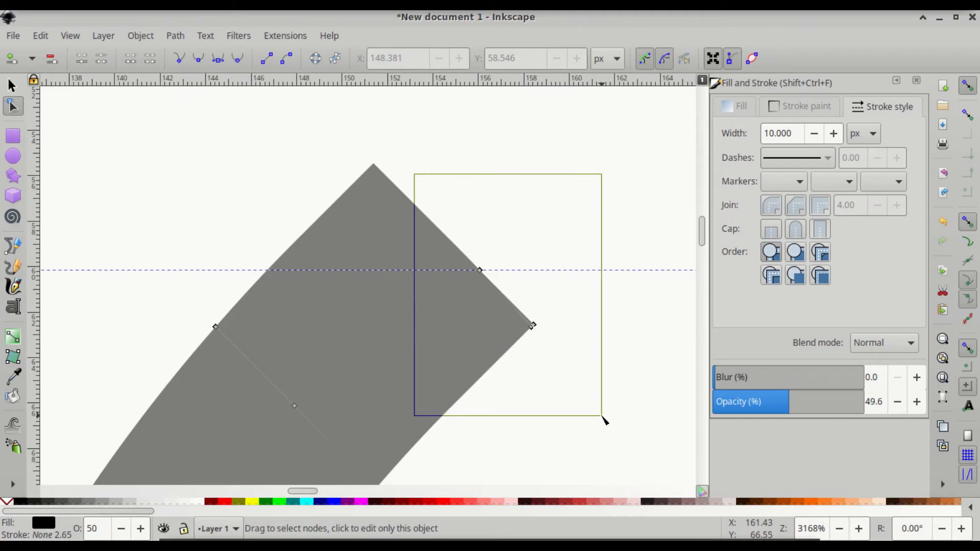
pyautogui.moveTo(603, 417); pyautogui.dragTo(604, 418)
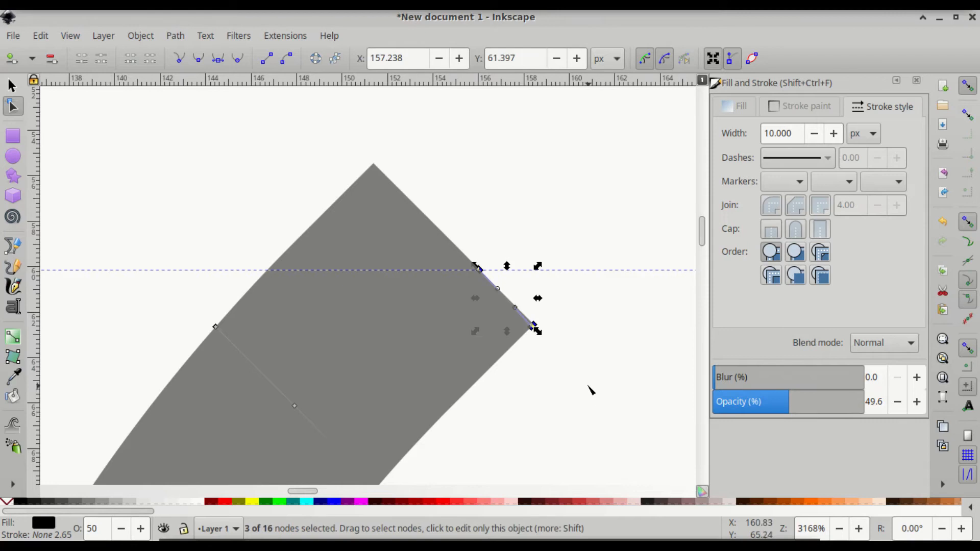
pyautogui.press('Delete')
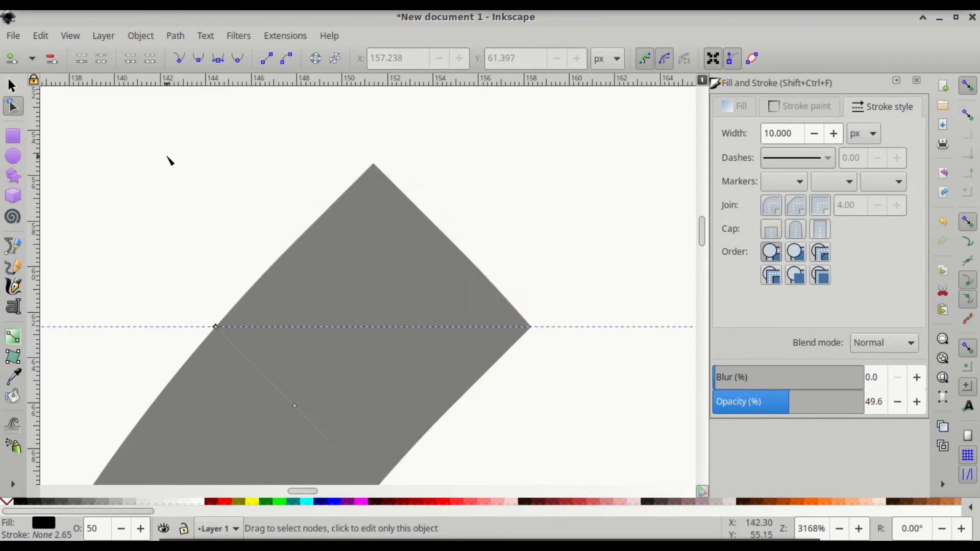
pyautogui.scroll(-1, 182, 175)
pyautogui.scroll(-1, 182, 175)
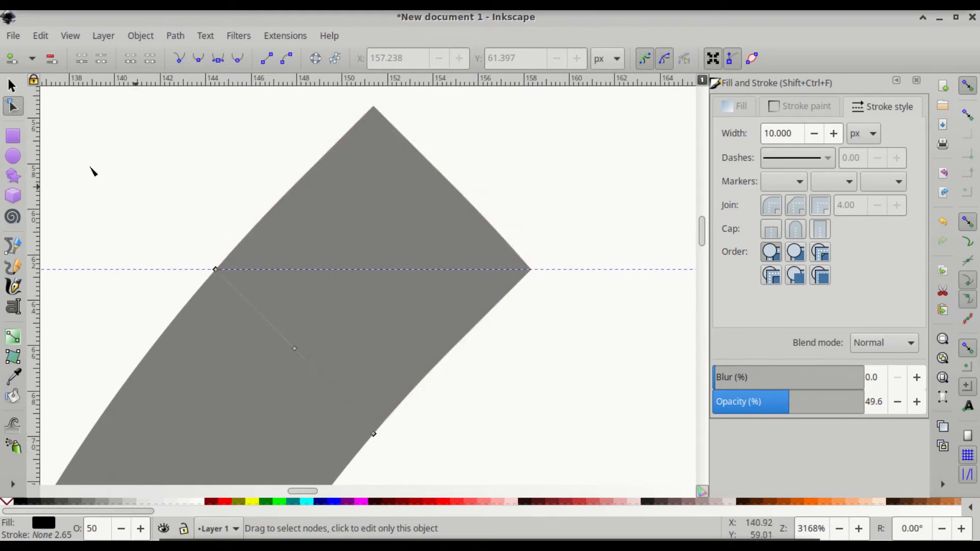
# Step: Move the trimmed arc and the tip diamond apart to check the cut, and undo both moves
pyautogui.click(13, 88)
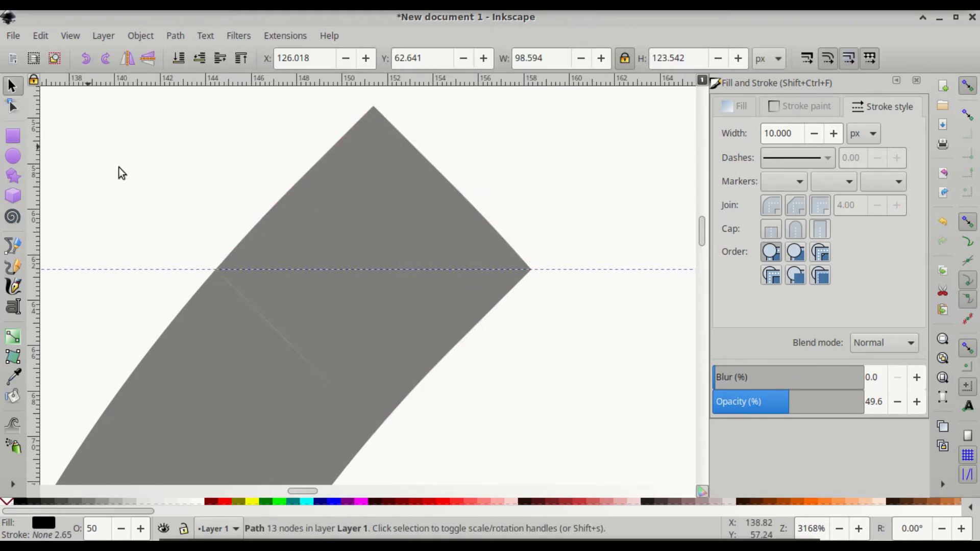
pyautogui.scroll(-5, 265, 249)
pyautogui.scroll(-2, 265, 249)
pyautogui.moveTo(261, 251); pyautogui.dragTo(196, 301)
pyautogui.moveTo(328, 200); pyautogui.dragTo(368, 184)
pyautogui.hotkey('ctrl', 'z')
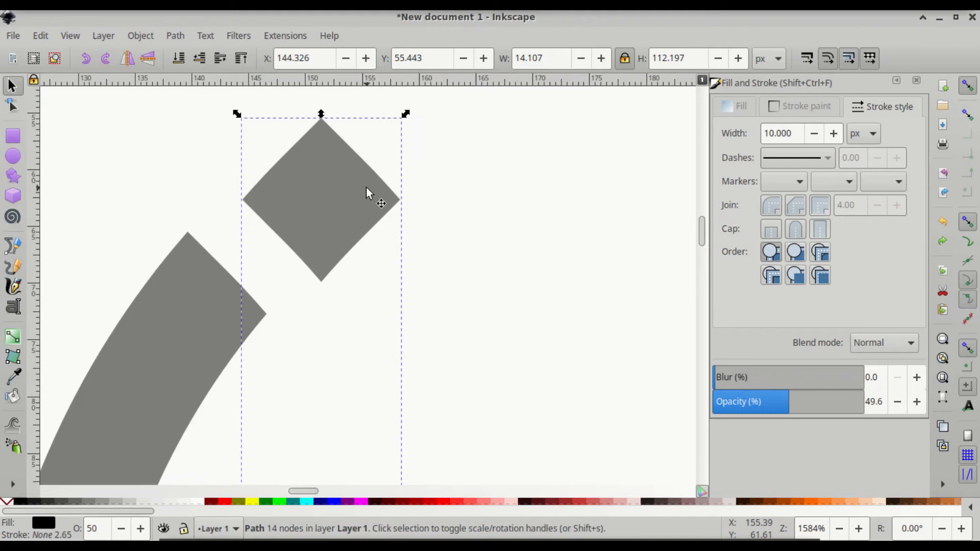
pyautogui.hotkey('ctrl', 'z')
pyautogui.scroll(-3, 372, 192)
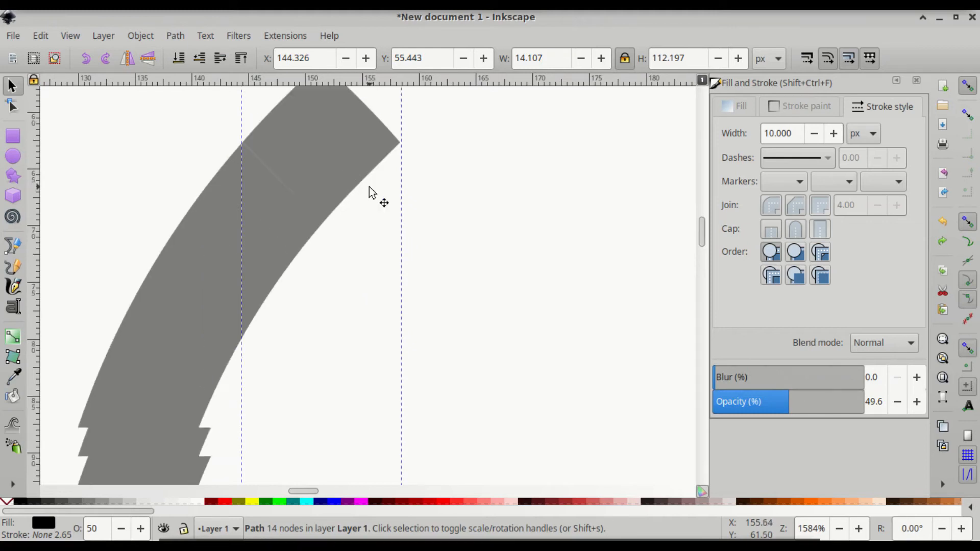
pyautogui.keyDown('ctrl'); pyautogui.scroll(-3, 317, 173); pyautogui.keyUp('ctrl')
pyautogui.scroll(-3, 363, 198)
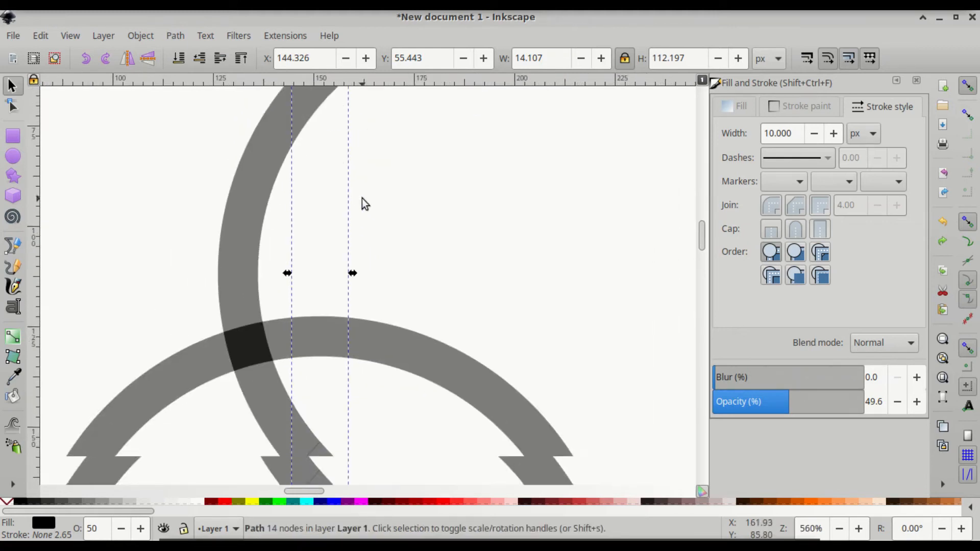
pyautogui.scroll(-3, 403, 209)
pyautogui.scroll(-2, 566, 277)
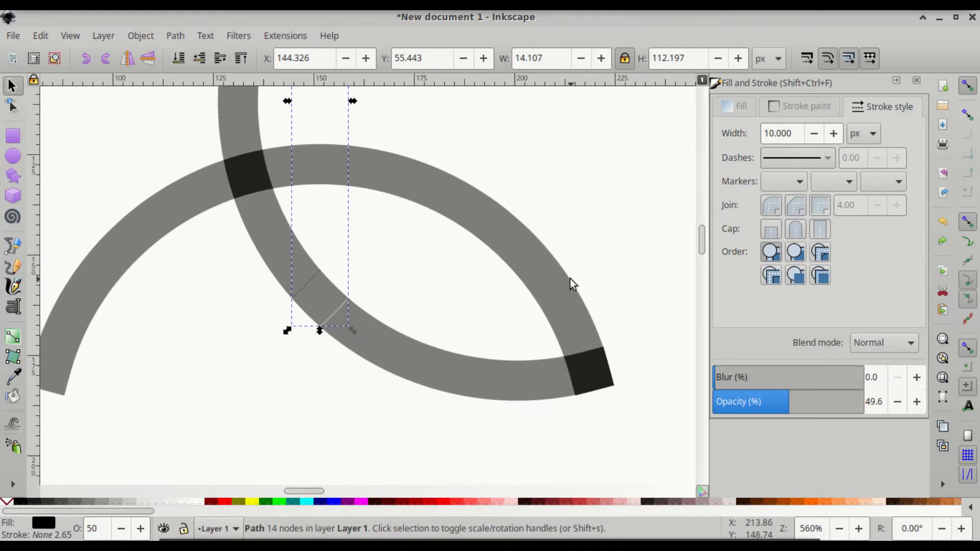
# Step: Delete the wide arch-shaped arc to inspect the overlap piece at the lower-right tip, and undo the deletion
pyautogui.keyDown('ctrl'); pyautogui.scroll(4, 337, 285); pyautogui.keyUp('ctrl')
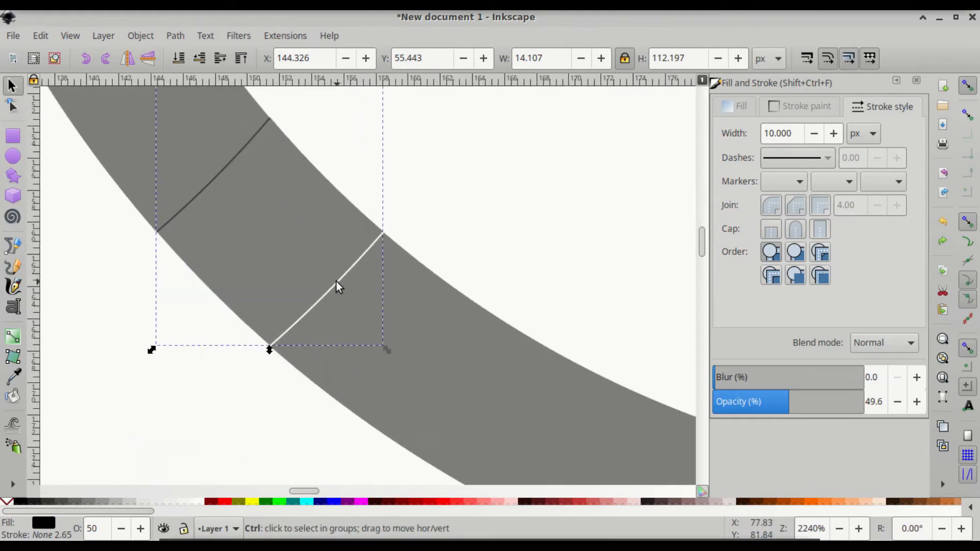
pyautogui.keyDown('ctrl'); pyautogui.scroll(-5, 336, 285); pyautogui.keyUp('ctrl')
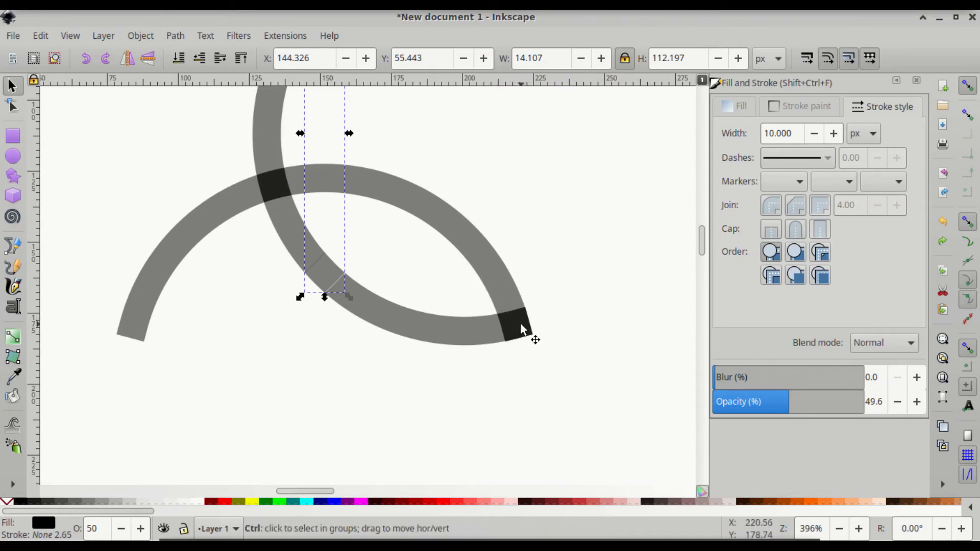
pyautogui.keyDown('ctrl'); pyautogui.scroll(2, 519, 330); pyautogui.keyUp('ctrl')
pyautogui.keyDown('ctrl'); pyautogui.scroll(-1, 518, 327); pyautogui.keyUp('ctrl')
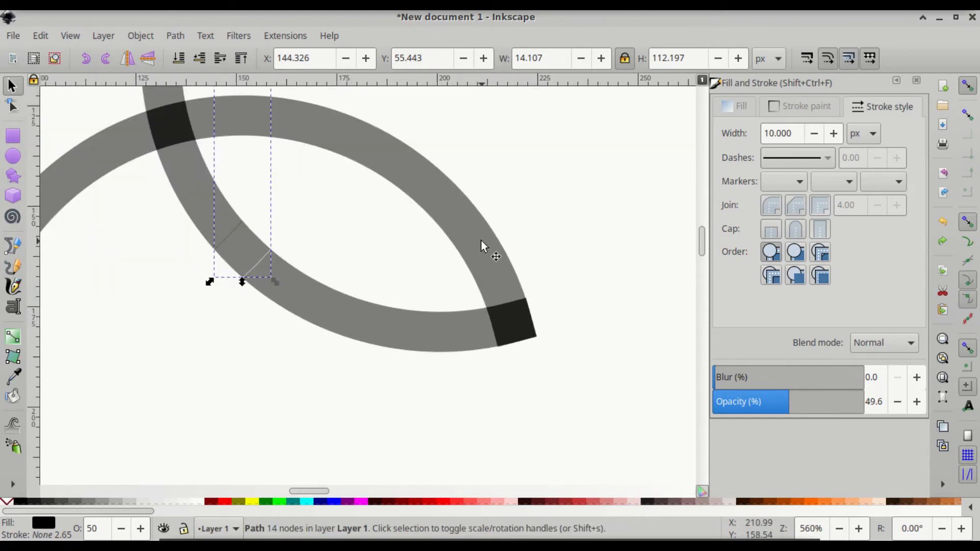
pyautogui.click(472, 222)
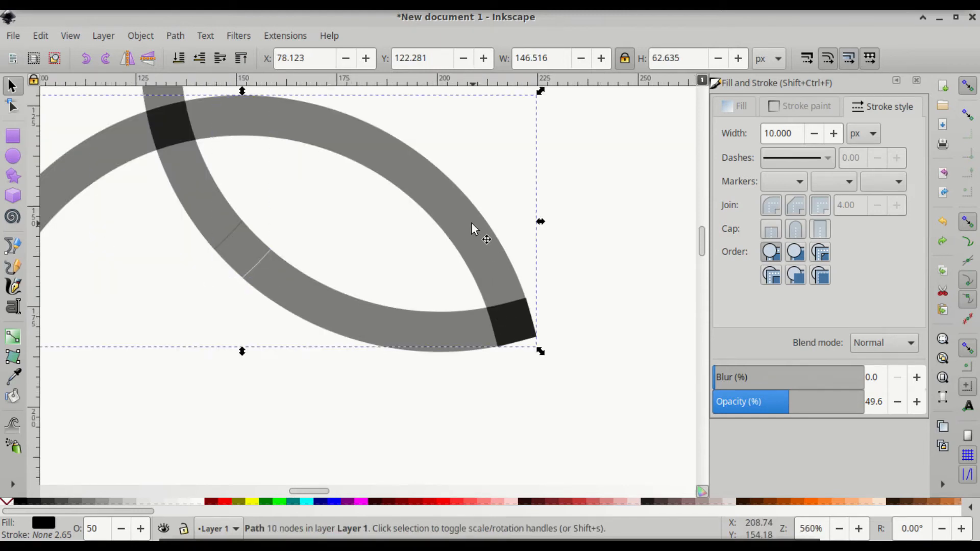
pyautogui.press('Delete')
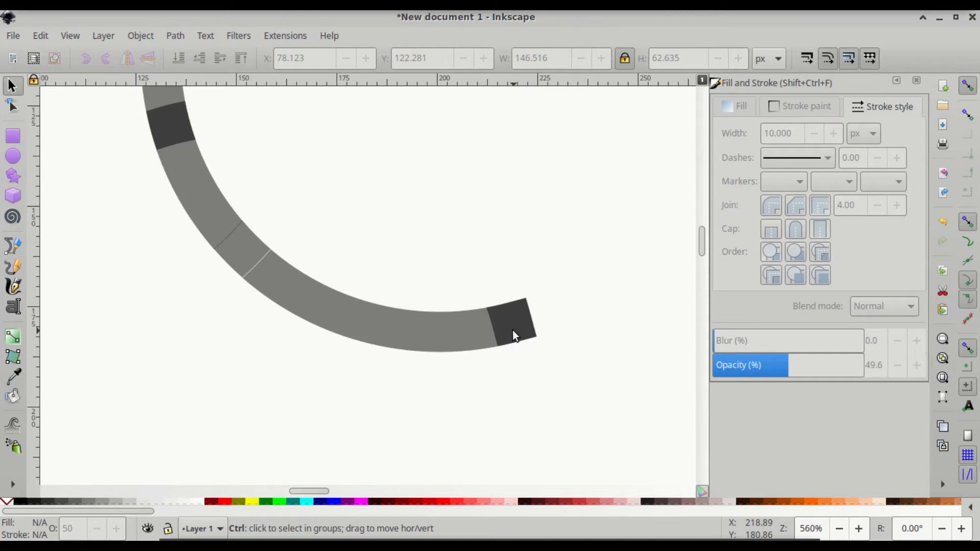
pyautogui.scroll(3, 512, 330)
pyautogui.scroll(2, 512, 337)
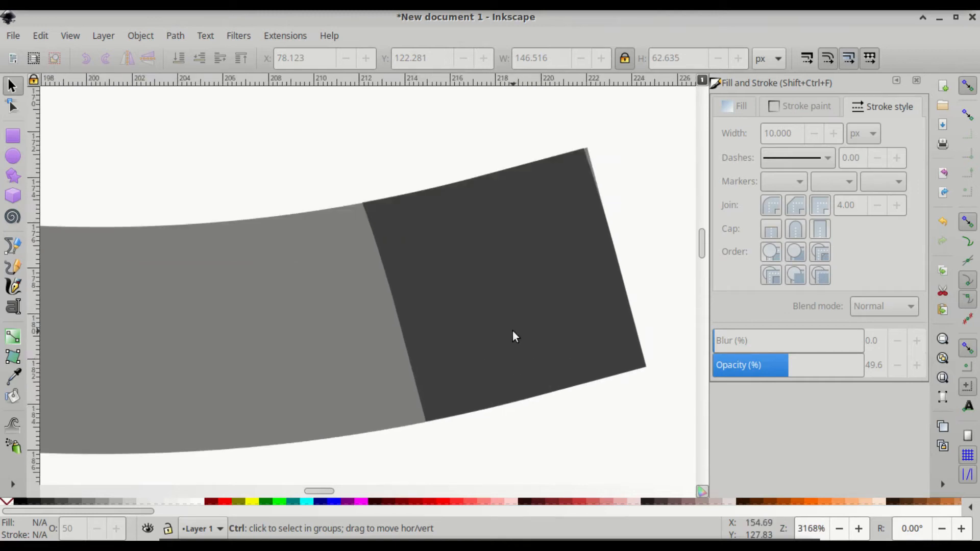
pyautogui.scroll(-1, 512, 331)
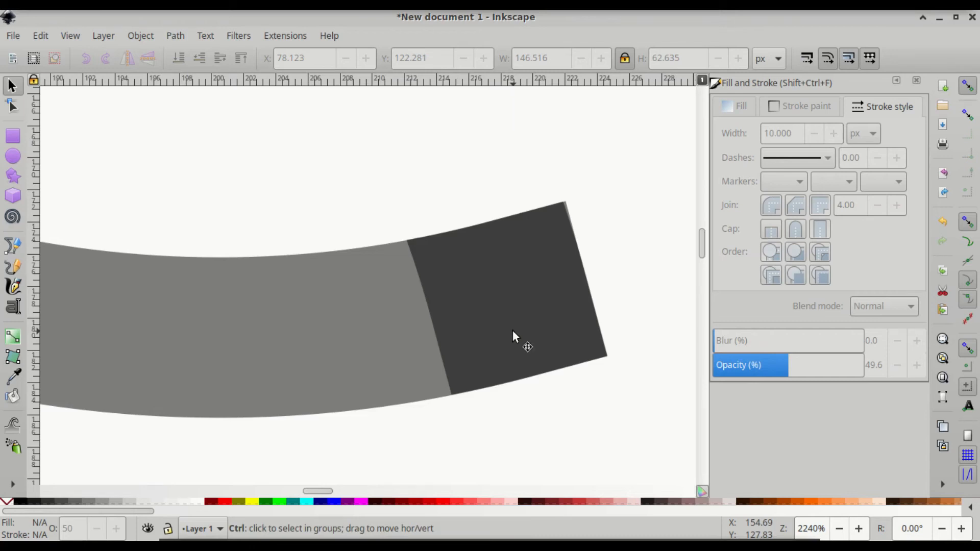
pyautogui.hotkey('ctrl', 'z')
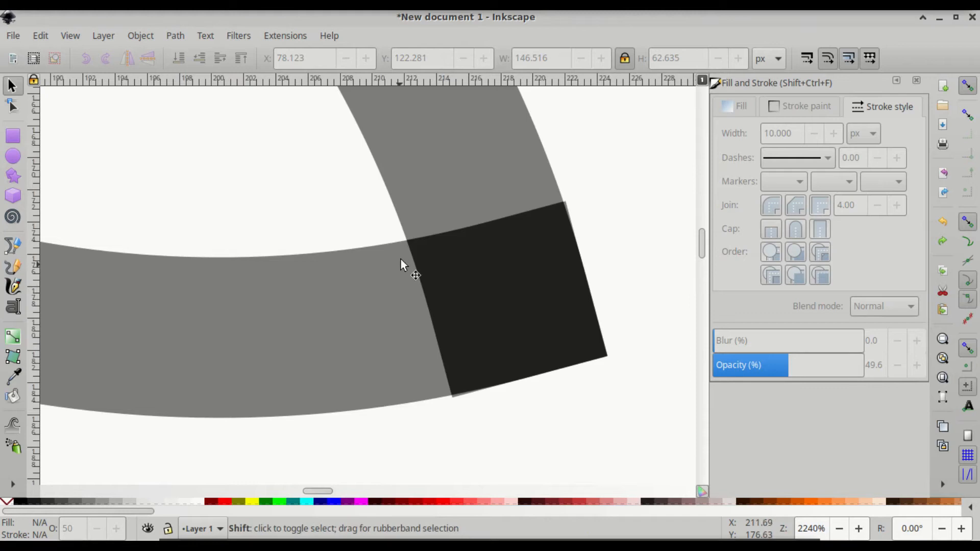
# Step: Subtract the wide arch-shaped arc from the long curved arc with Difference
pyautogui.click(434, 150)
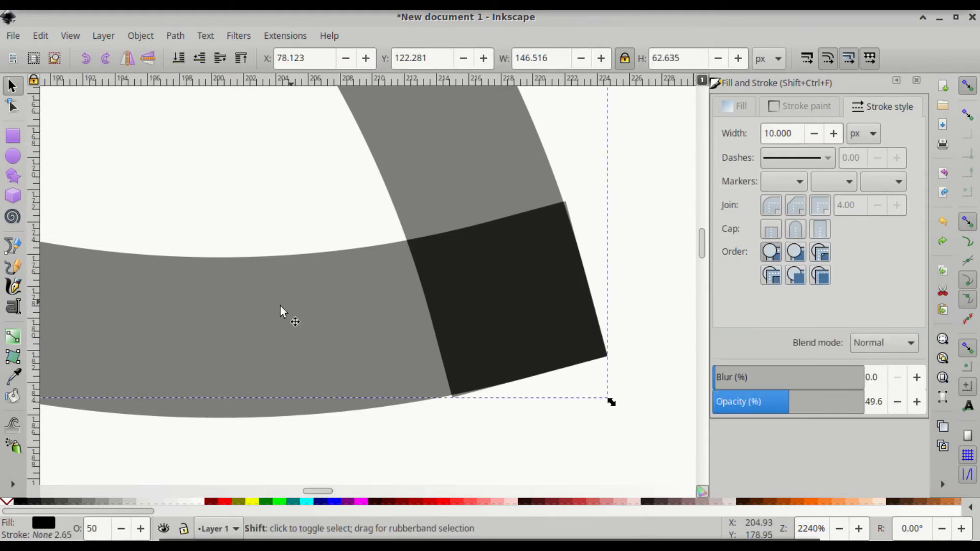
pyautogui.scroll(-4, 246, 314)
pyautogui.scroll(-1, 247, 314)
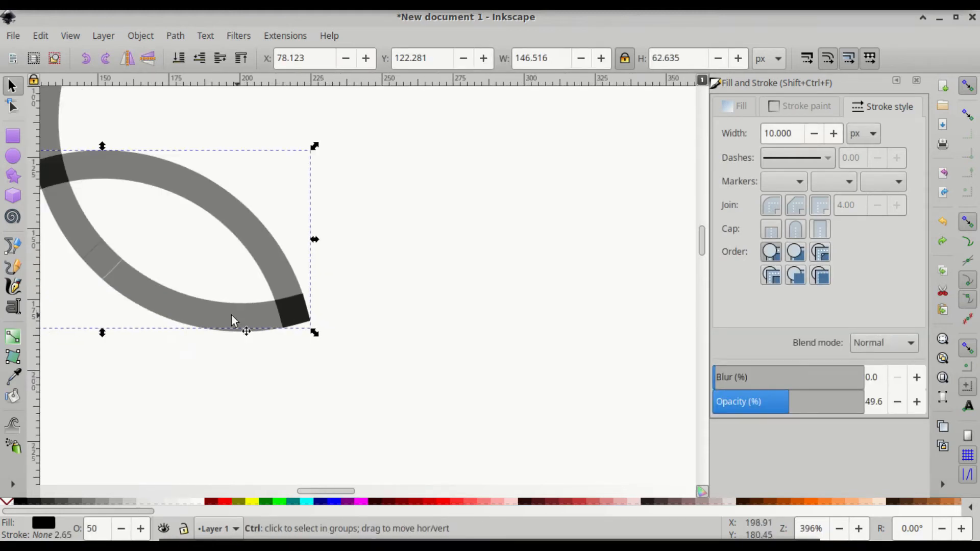
pyautogui.keyDown('shift'); pyautogui.click(182, 309); pyautogui.keyUp('shift')
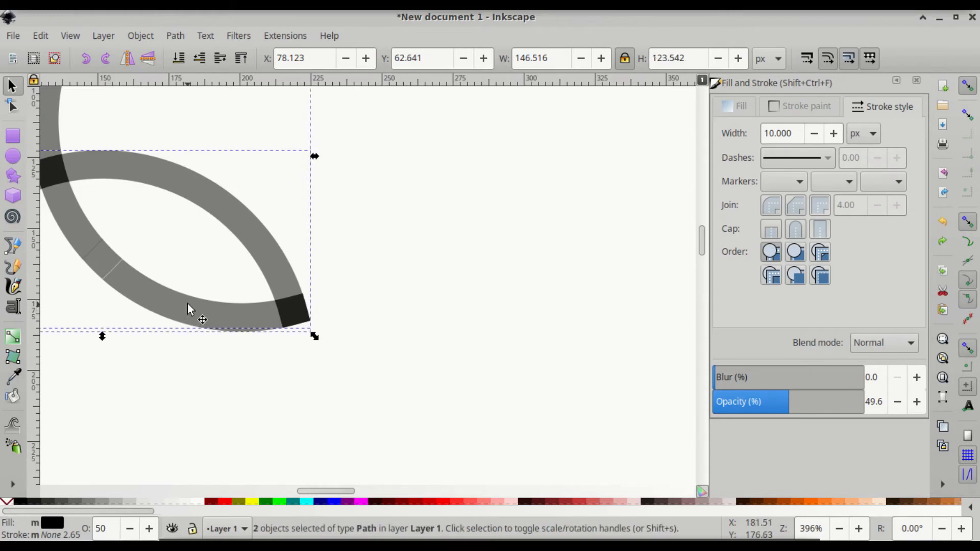
pyautogui.press('ctrl')
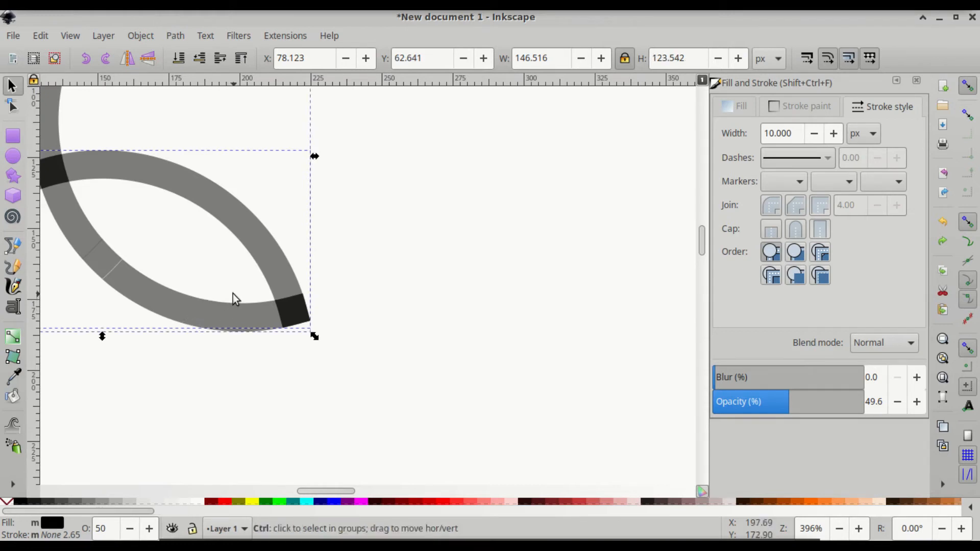
pyautogui.hotkey('ctrl', '-')
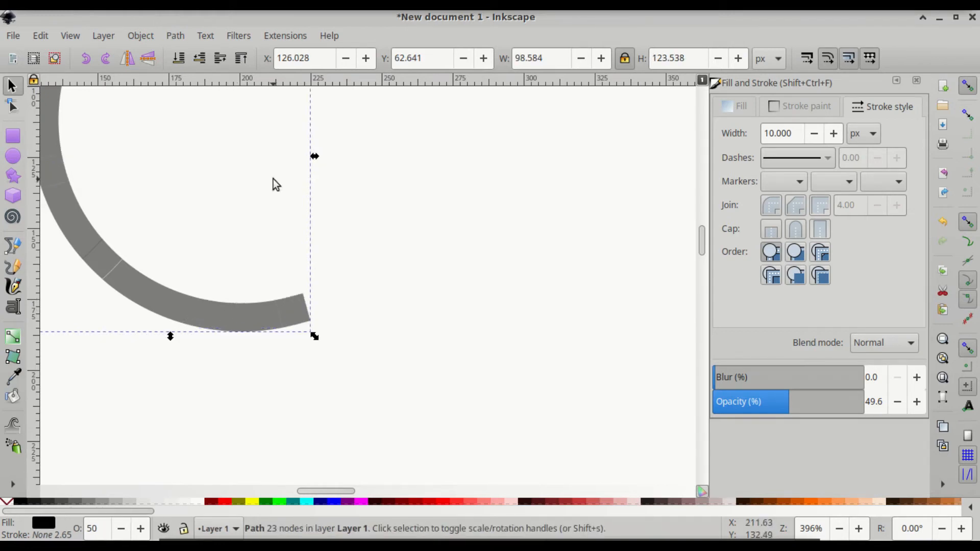
# Step: Move the overlap pieces up and to the right, away from the cut arc's lower-right end, to expose the leftover slivers
pyautogui.scroll(1, 293, 322)
pyautogui.scroll(4, 293, 320)
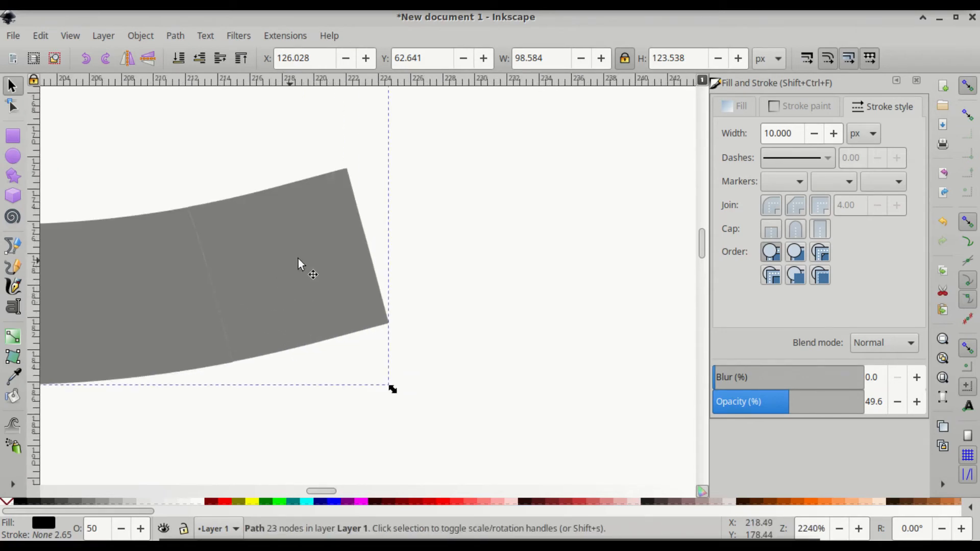
pyautogui.moveTo(284, 257); pyautogui.dragTo(555, 197)
pyautogui.scroll(2, 340, 353)
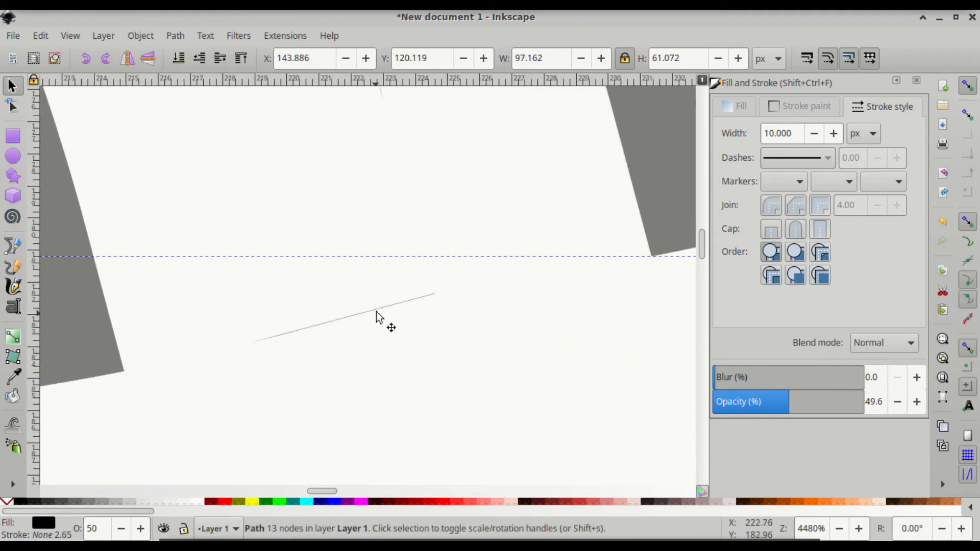
pyautogui.scroll(-2, 312, 309)
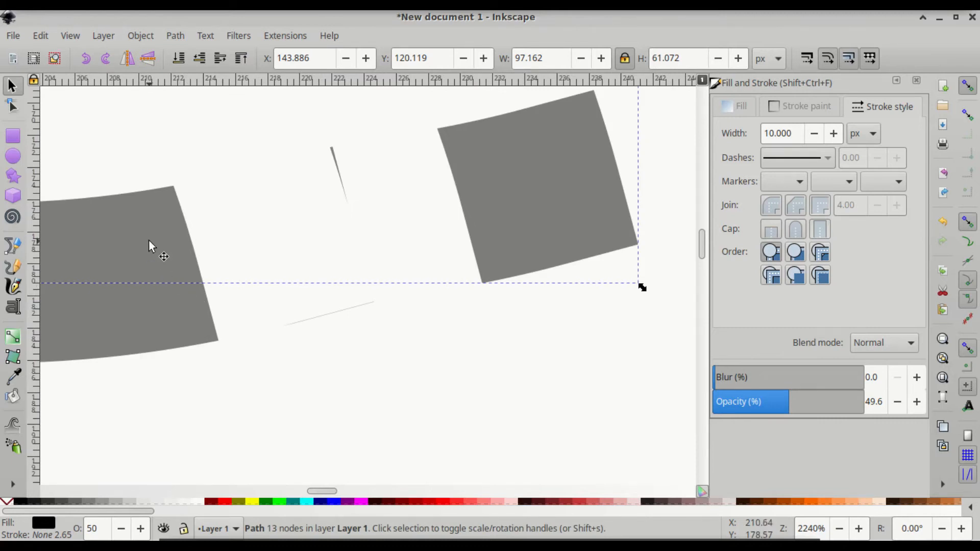
# Step: Delete the nodes of both leftover slivers beyond the cut arc's lower-right end
pyautogui.click(122, 232)
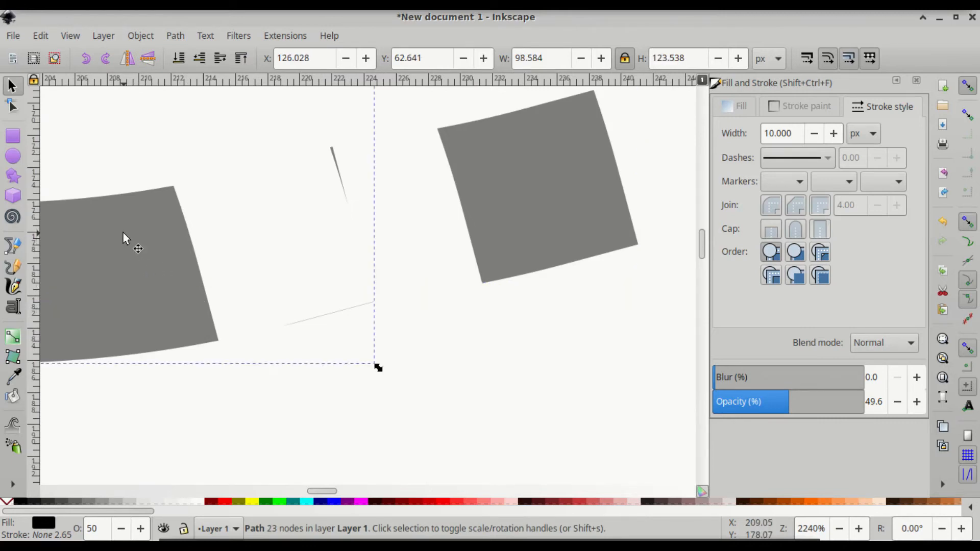
pyautogui.click(13, 106)
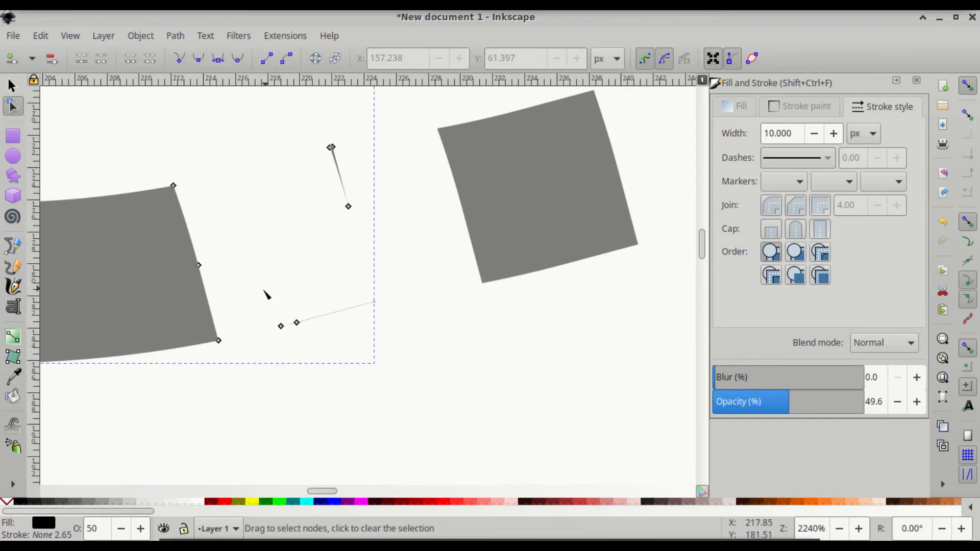
pyautogui.moveTo(239, 244); pyautogui.dragTo(439, 401)
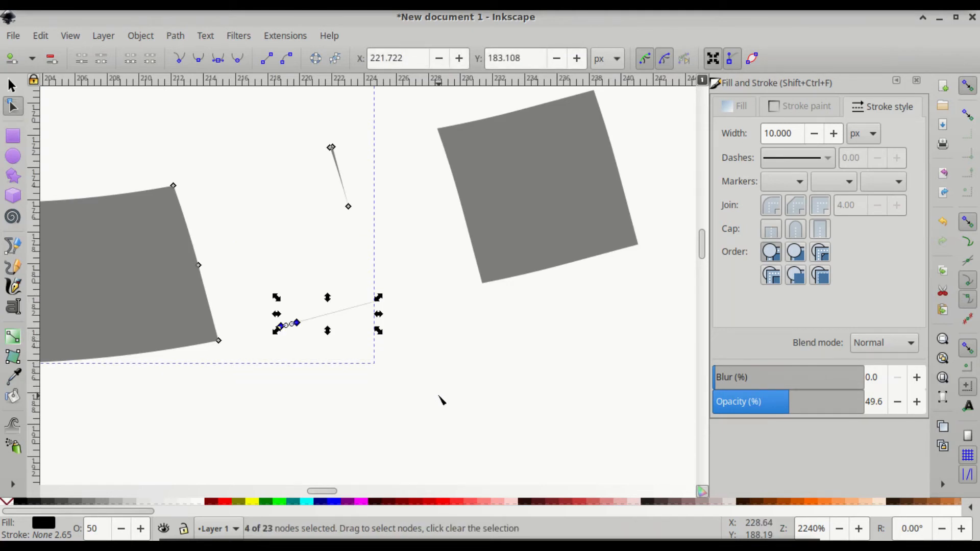
pyautogui.press('Delete')
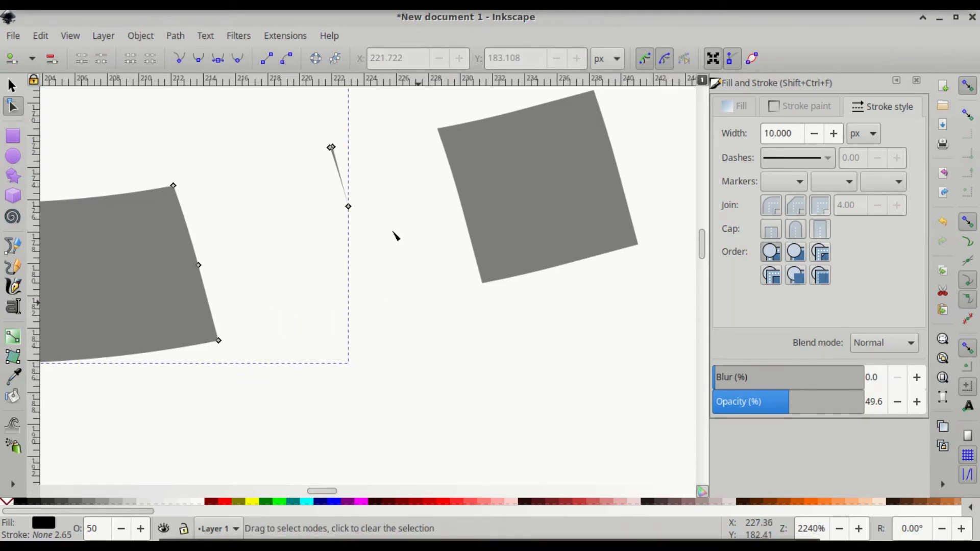
pyautogui.moveTo(292, 110); pyautogui.dragTo(393, 263)
pyautogui.press('Delete')
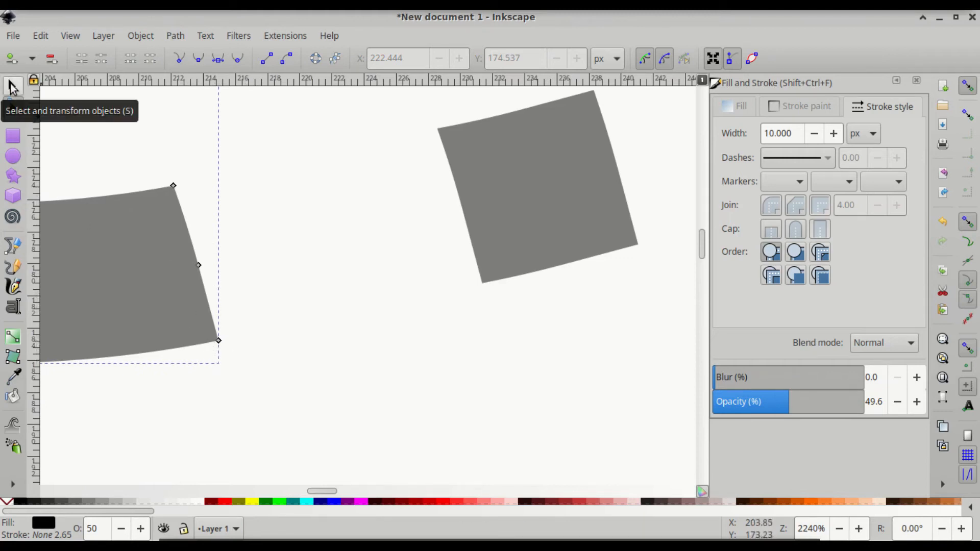
# Step: Move the overlap pieces back, snapping them flush against the cut arc's lower-right end, and check the seam
pyautogui.click(12, 88)
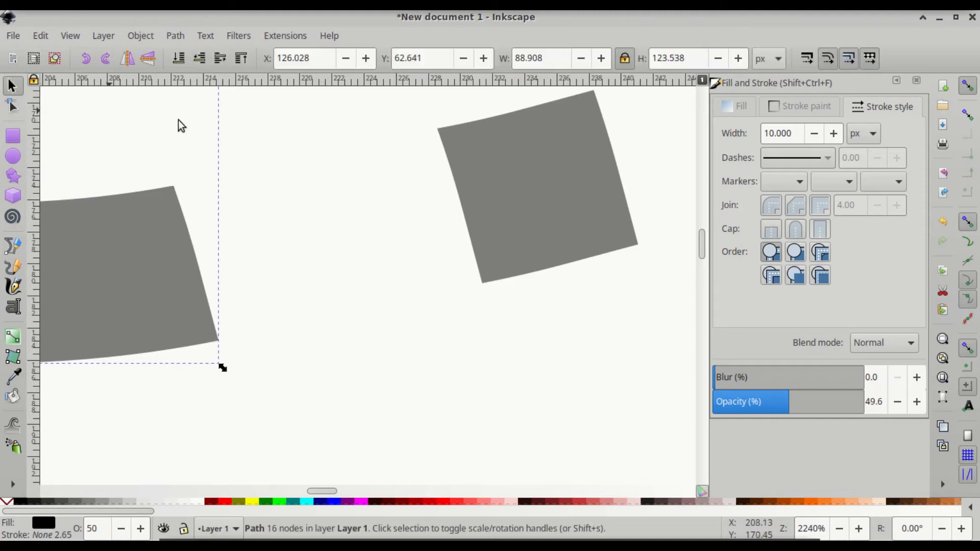
pyautogui.moveTo(528, 199); pyautogui.dragTo(265, 254)
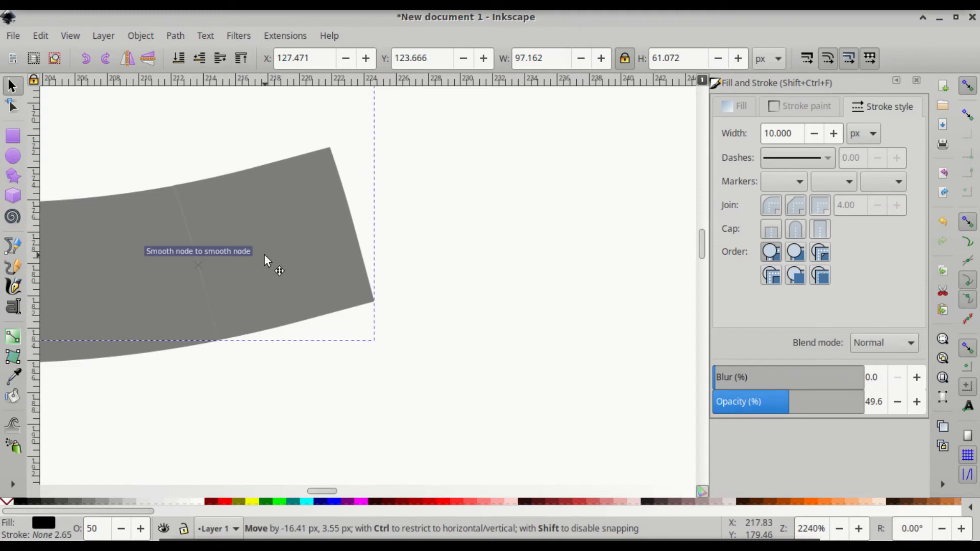
pyautogui.moveTo(265, 255); pyautogui.dragTo(265, 255)
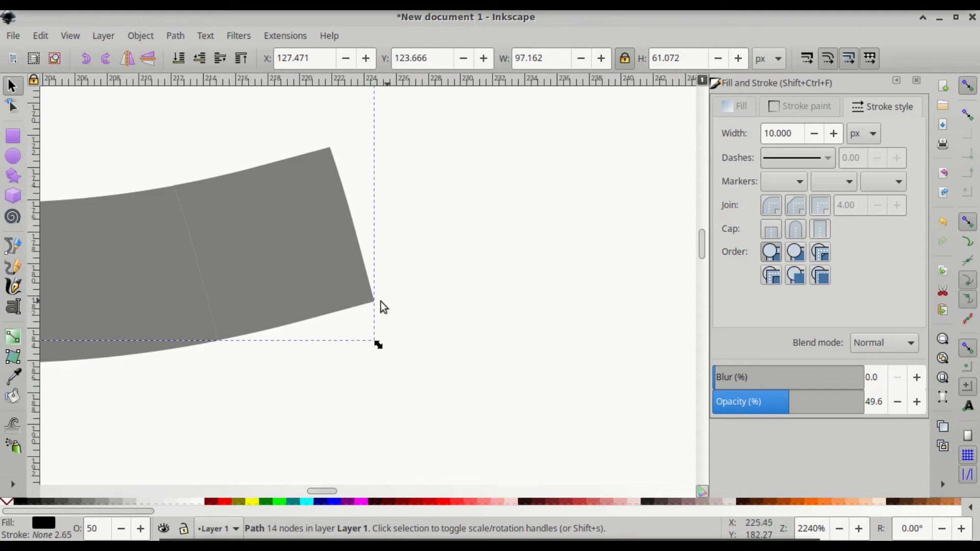
pyautogui.keyDown('ctrl'); pyautogui.scroll(4, 378, 302); pyautogui.keyUp('ctrl')
pyautogui.keyDown('ctrl'); pyautogui.scroll(-5, 372, 301); pyautogui.keyUp('ctrl')
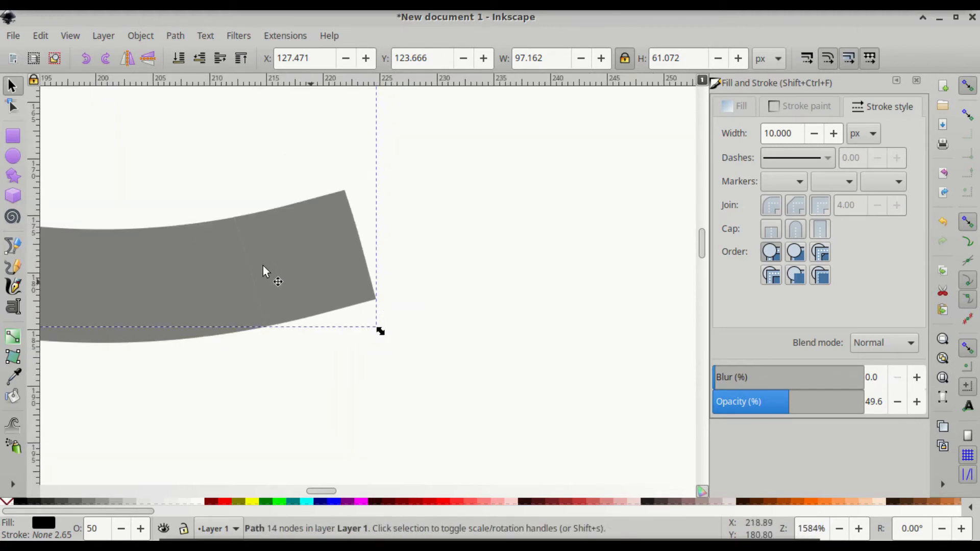
pyautogui.keyDown('ctrl'); pyautogui.scroll(-4, 234, 257); pyautogui.keyUp('ctrl')
pyautogui.keyDown('ctrl'); pyautogui.scroll(-1, 234, 254); pyautogui.keyUp('ctrl')
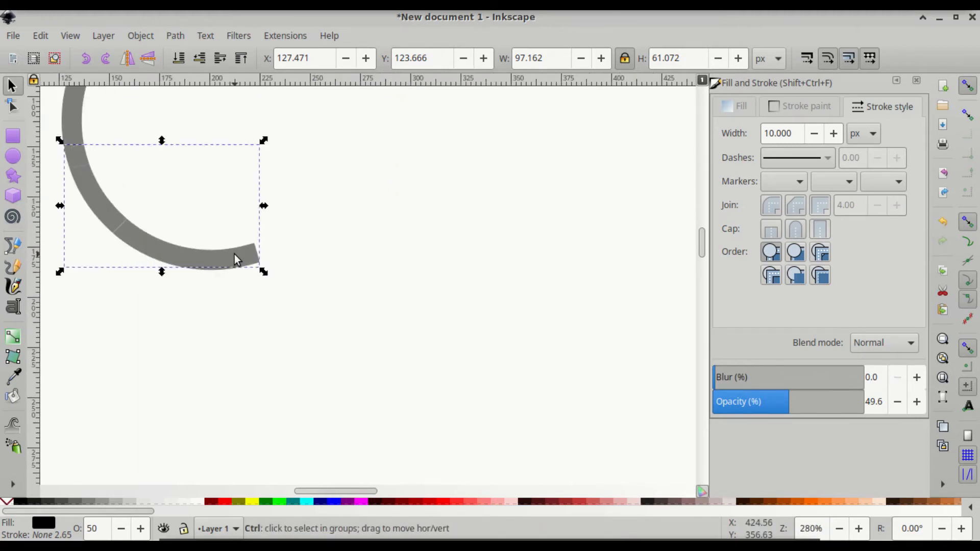
# Step: Move the overlap pieces slightly to the right of the arc to see what moves together, and undo the move
pyautogui.scroll(8, 129, 235)
pyautogui.keyDown('shift'); pyautogui.hscroll(-6, 85, 314); pyautogui.keyUp('shift')
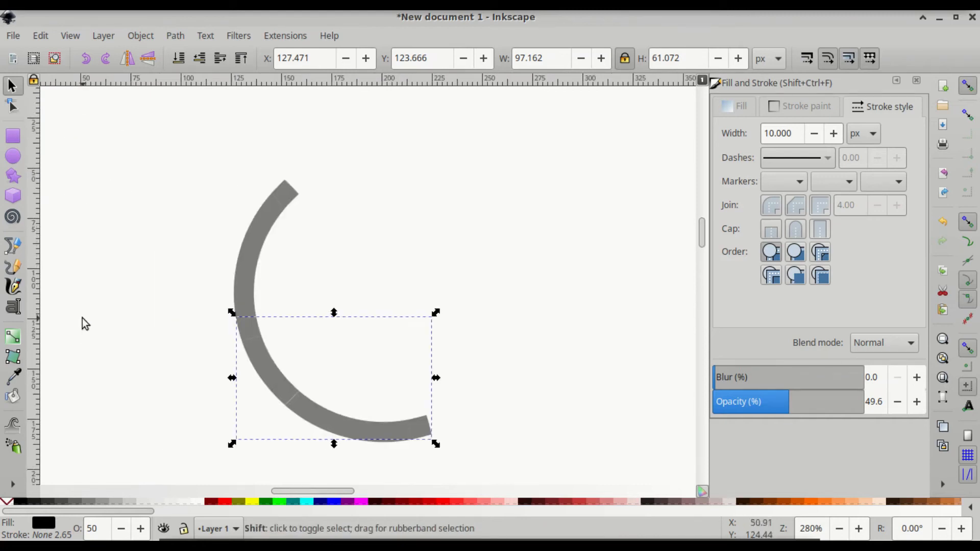
pyautogui.keyDown('ctrl'); pyautogui.scroll(3, 248, 336); pyautogui.keyUp('ctrl')
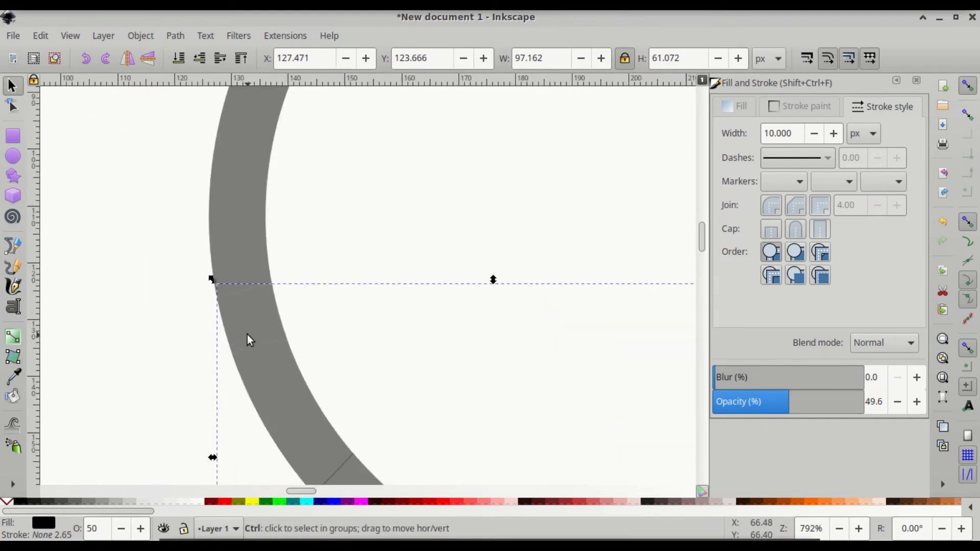
pyautogui.click(354, 228)
pyautogui.click(261, 307)
pyautogui.keyDown('ctrl'); pyautogui.scroll(-3, 265, 304); pyautogui.keyUp('ctrl')
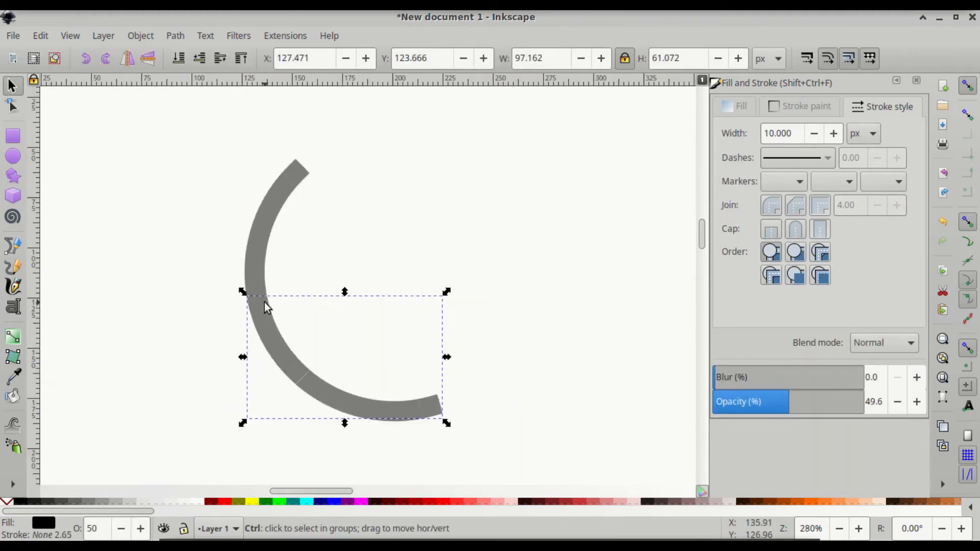
pyautogui.moveTo(262, 308); pyautogui.dragTo(306, 305)
pyautogui.hotkey('ctrl', 'z')
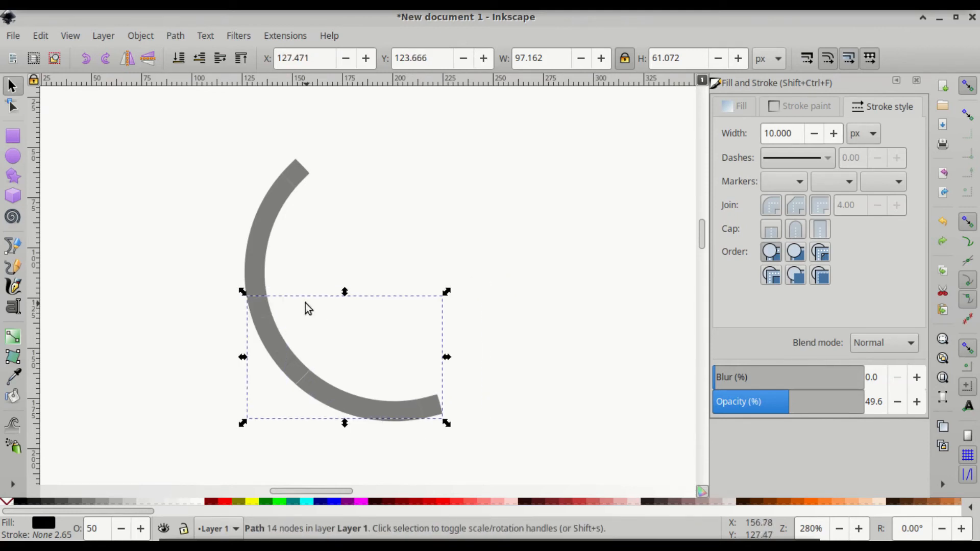
# Step: Break apart the joined overlap path into separate pieces and select the crossing piece on the arc's left side
pyautogui.click(173, 36)
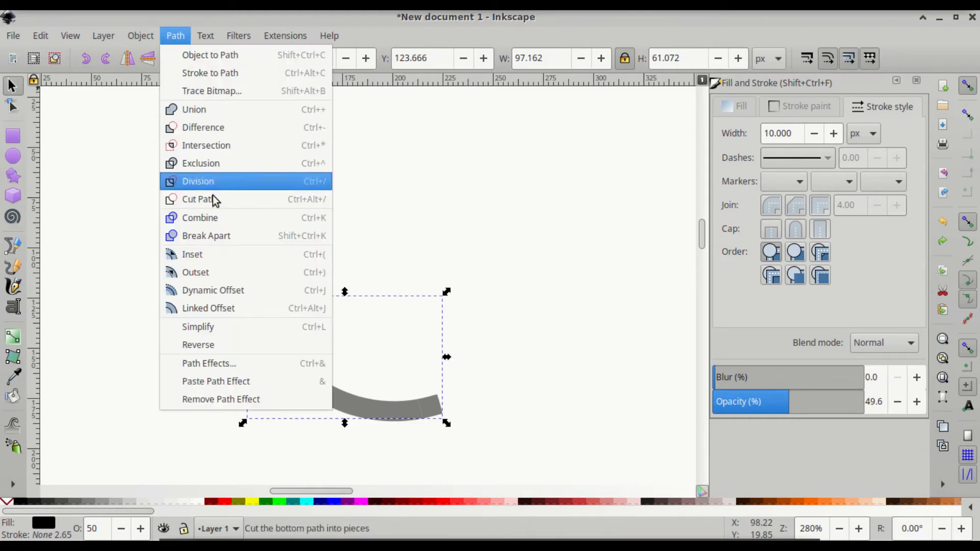
pyautogui.click(225, 235)
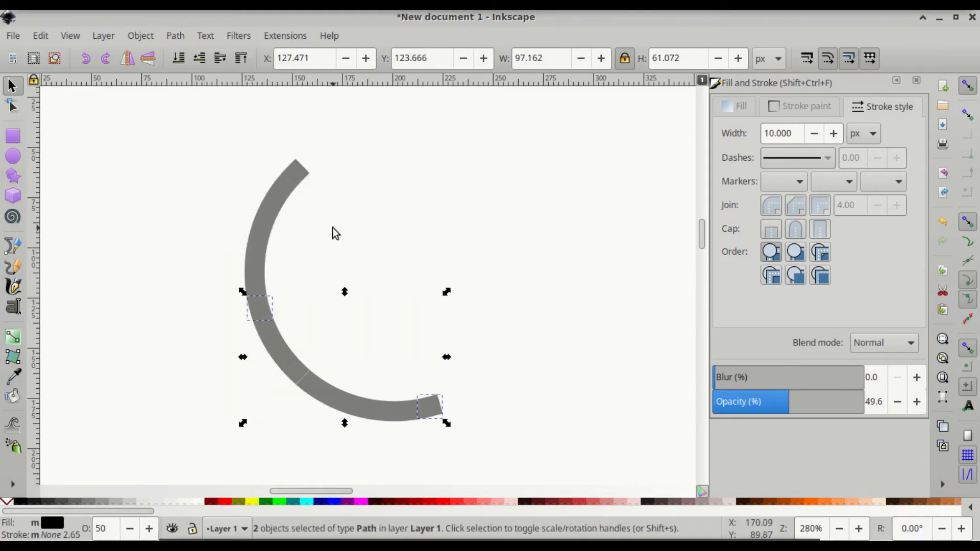
pyautogui.click(361, 249)
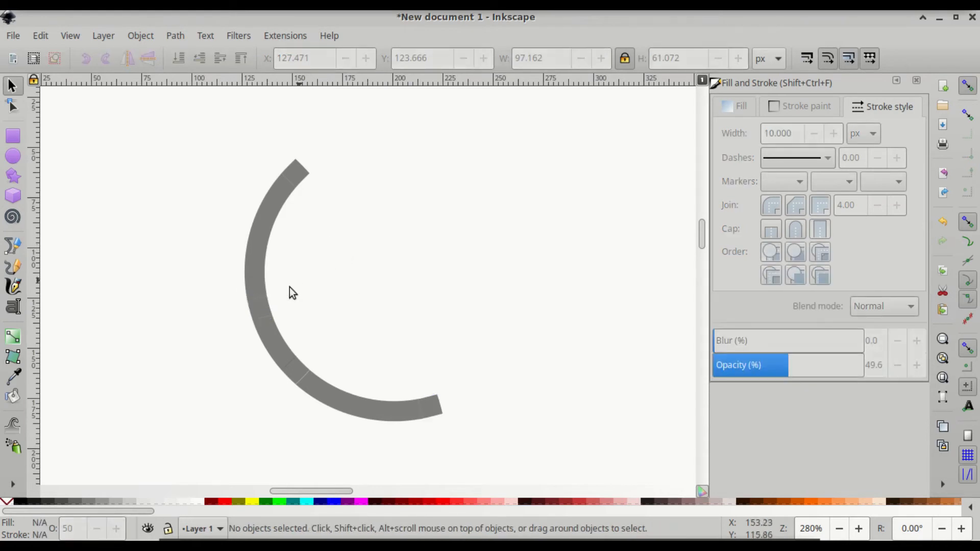
pyautogui.click(261, 307)
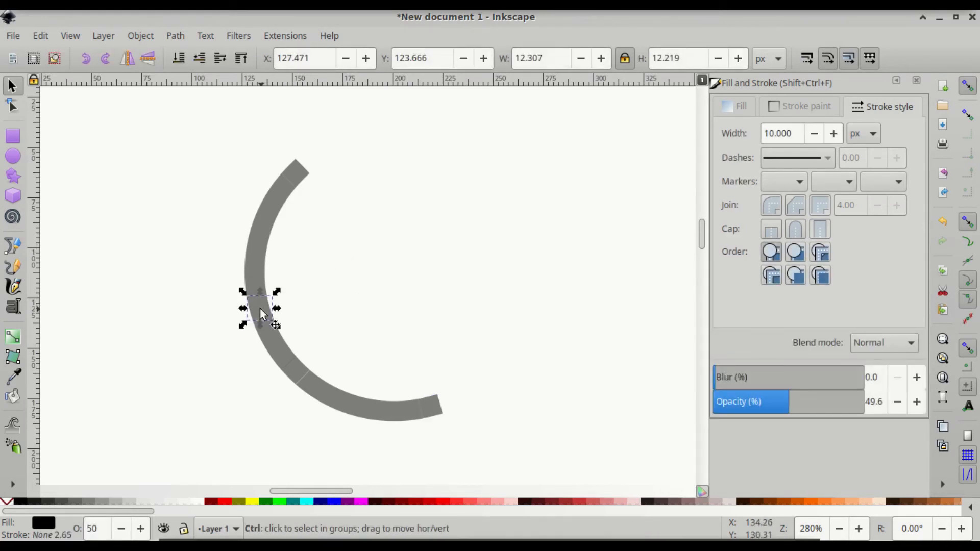
pyautogui.keyDown('ctrl'); pyautogui.scroll(4, 260, 308); pyautogui.keyUp('ctrl')
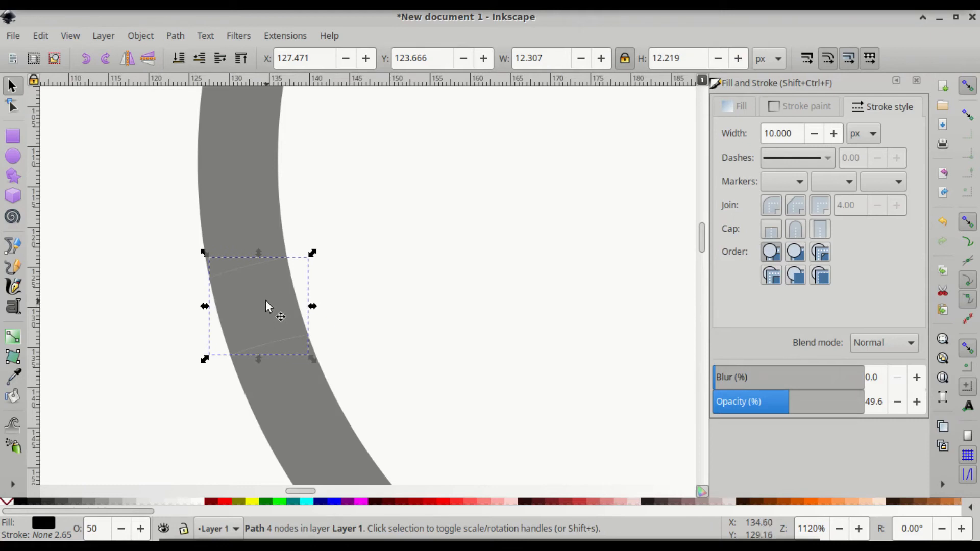
# Step: Add an Offset live path effect to the selected crossing piece on the arc's left side
pyautogui.click(179, 37)
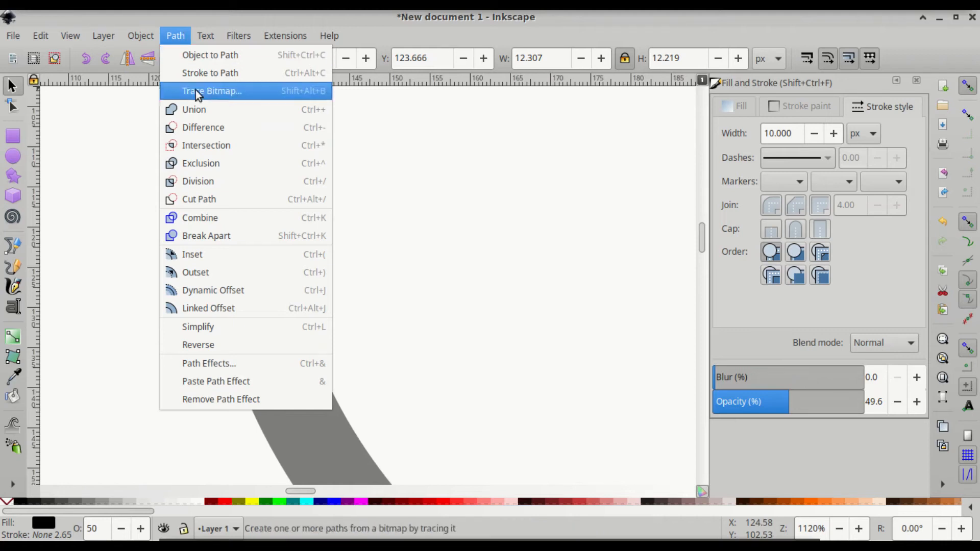
pyautogui.click(257, 361)
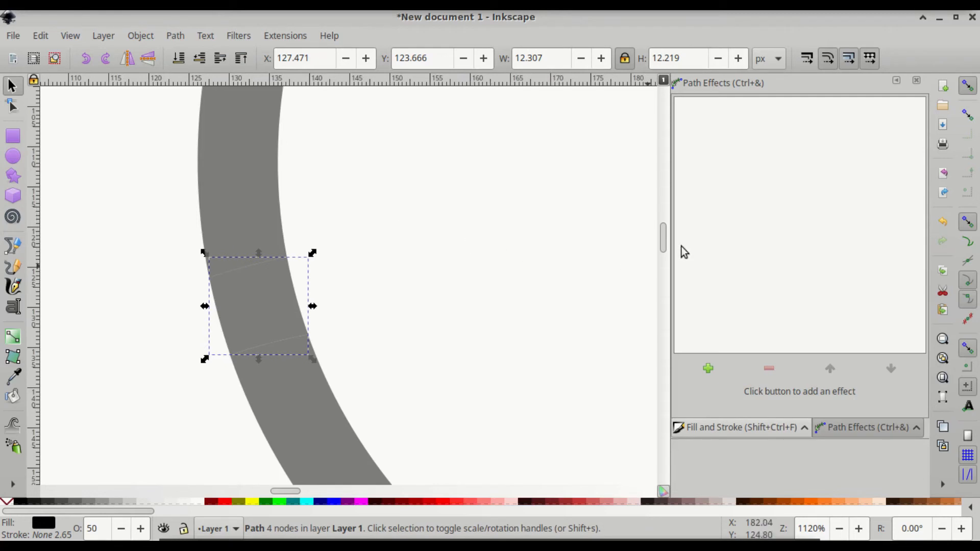
pyautogui.click(708, 368)
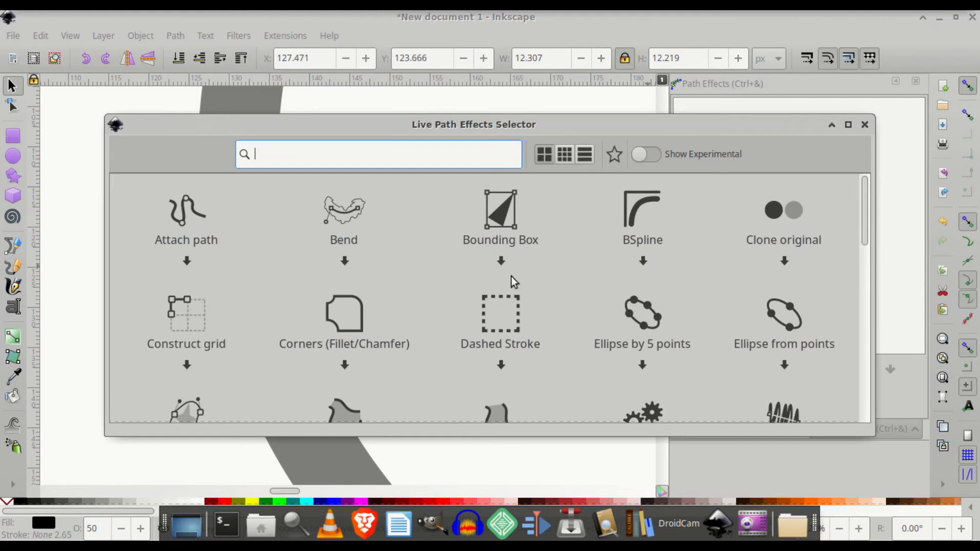
pyautogui.scroll(-1, 521, 252)
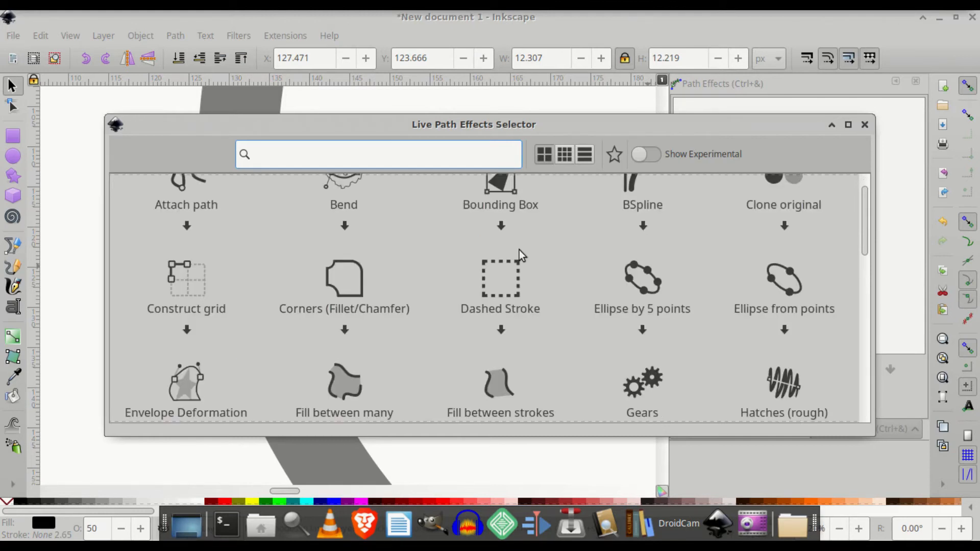
pyautogui.scroll(-4, 520, 253)
pyautogui.scroll(-3, 521, 252)
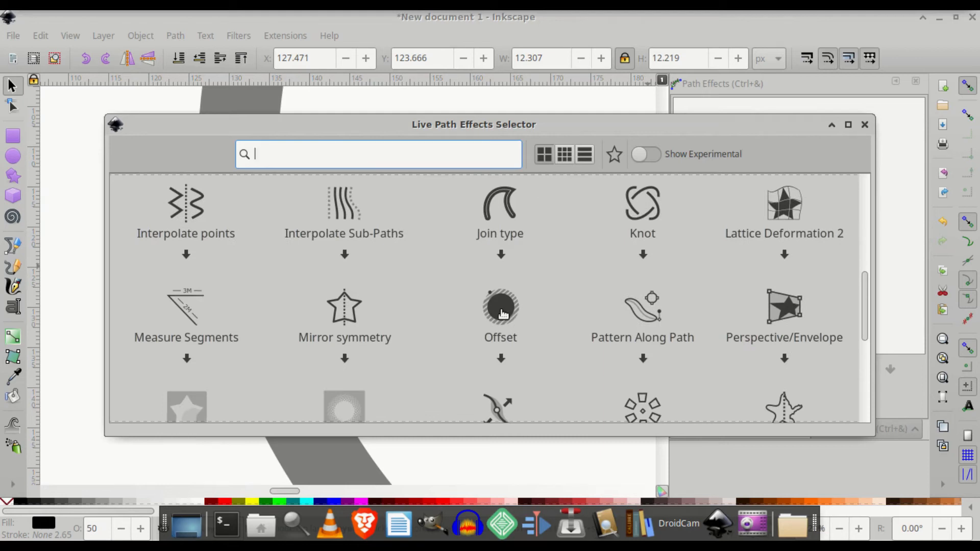
pyautogui.click(502, 313)
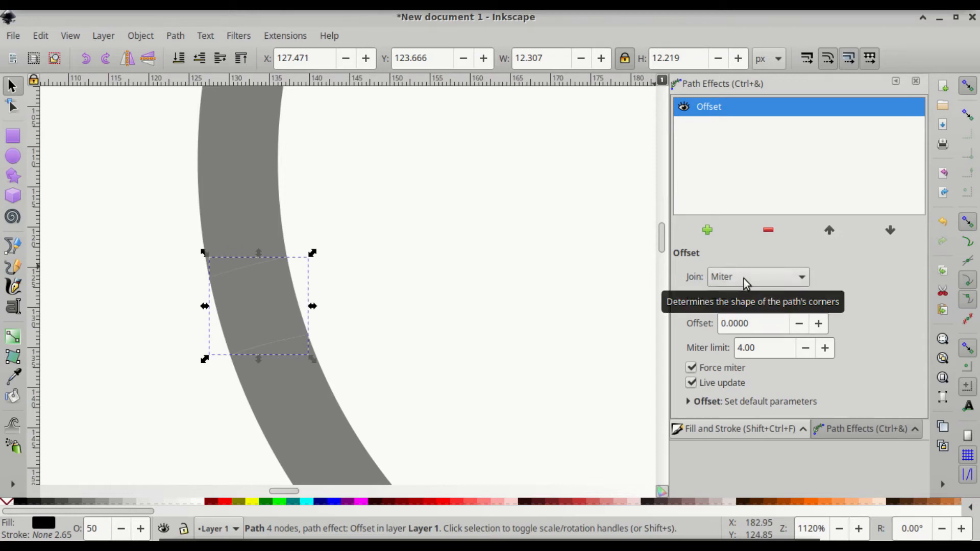
# Step: Set the crossing piece's Offset effect to 0.3 mm so it extends past the arc's edges
pyautogui.click(818, 324)
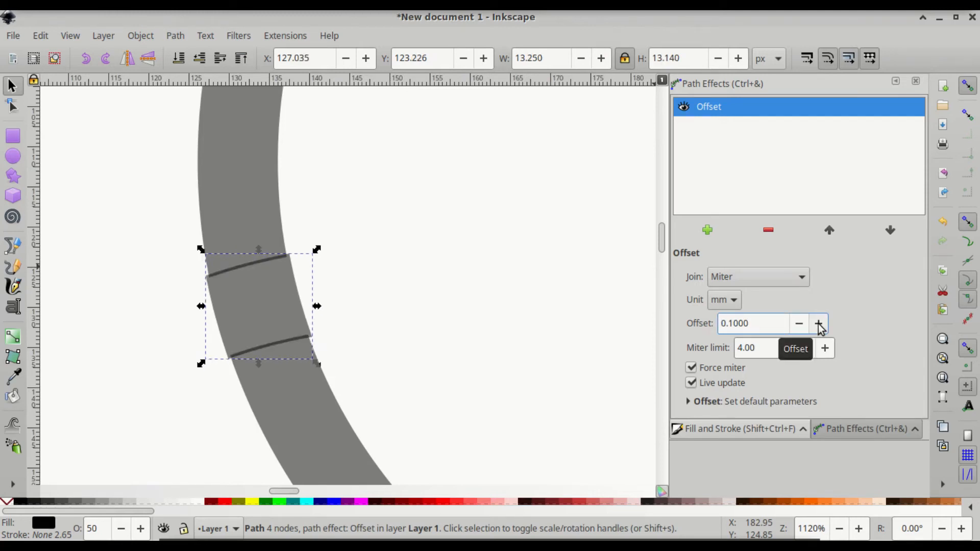
pyautogui.click(818, 324)
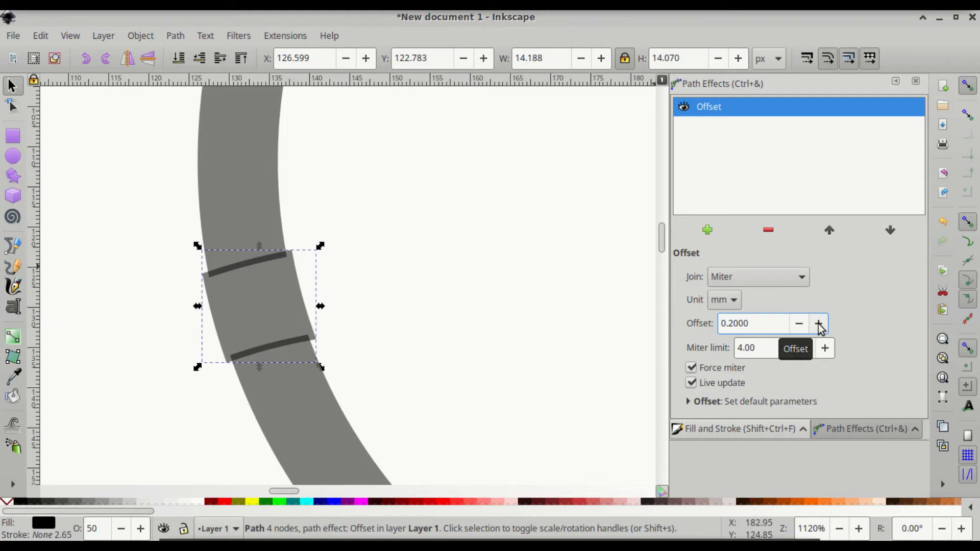
pyautogui.click(818, 323)
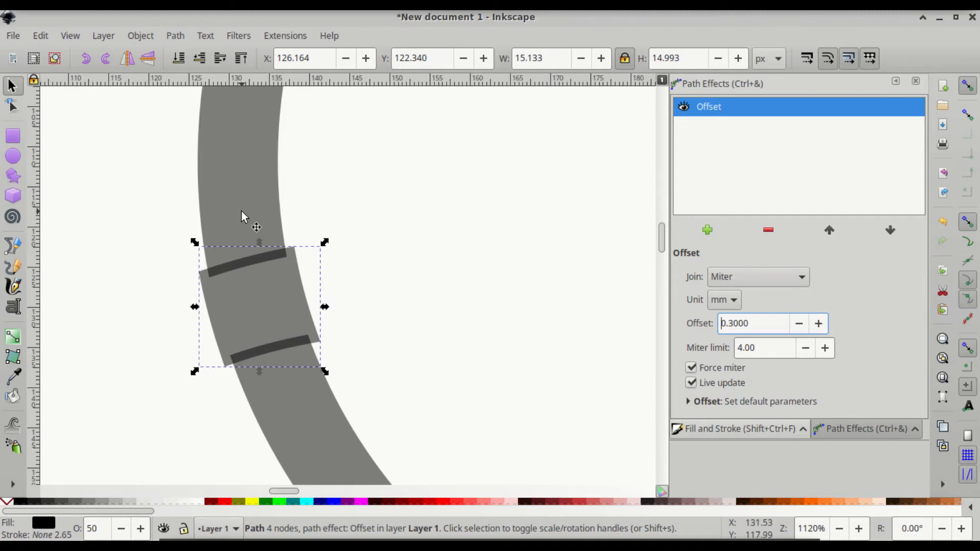
# Step: Subtract the enlarged crossing piece from the arc with Difference, leaving a gap on the arc's left side
pyautogui.keyDown('shift'); pyautogui.click(244, 168); pyautogui.keyUp('shift')
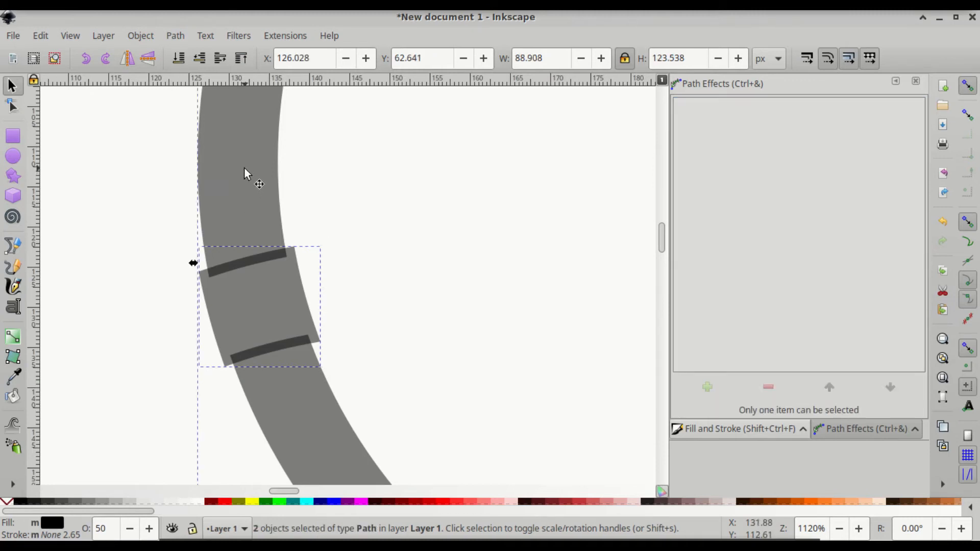
pyautogui.keyDown('ctrl'); pyautogui.scroll(-2, 244, 174); pyautogui.keyUp('ctrl')
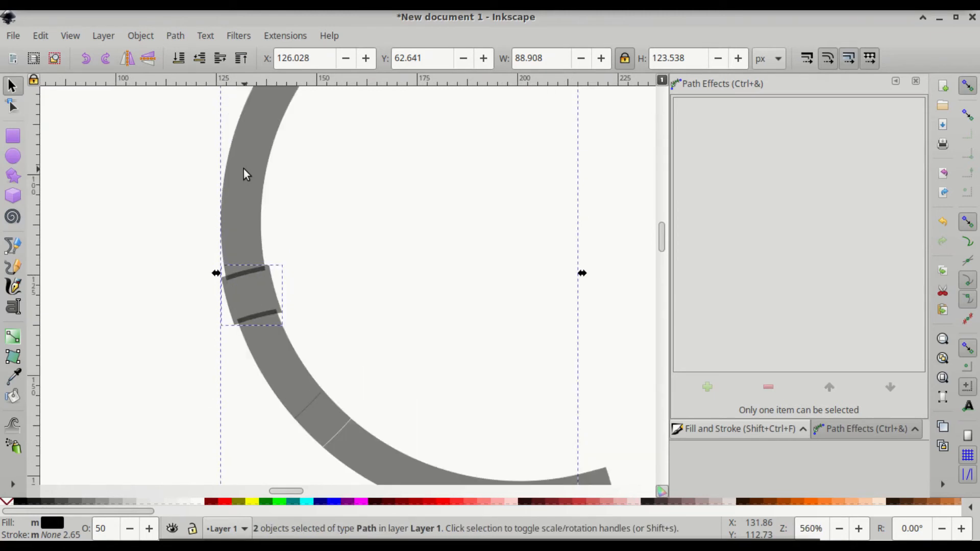
pyautogui.press('ctrl')
pyautogui.hotkey('ctrl', '-')
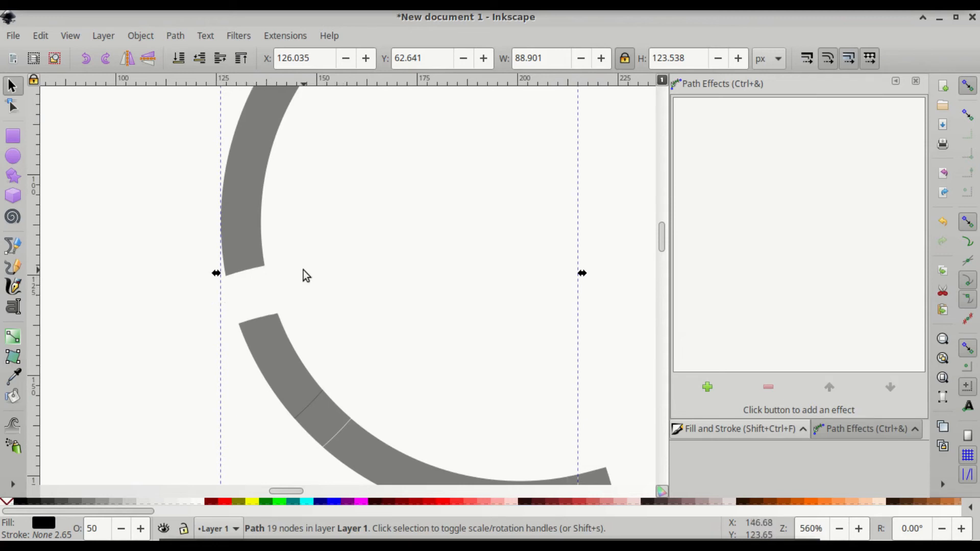
pyautogui.click(414, 279)
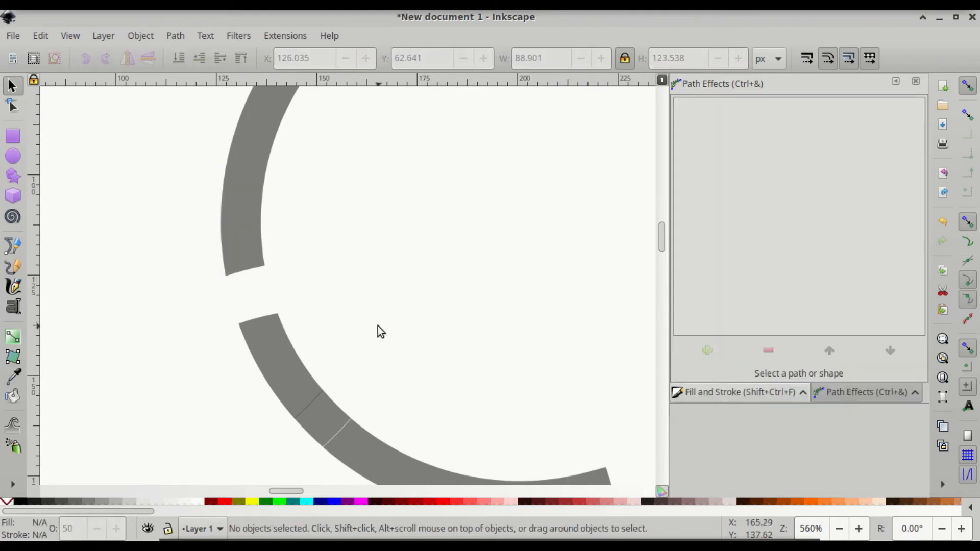
pyautogui.scroll(-1, 378, 335)
pyautogui.moveTo(323, 386); pyautogui.dragTo(327, 390)
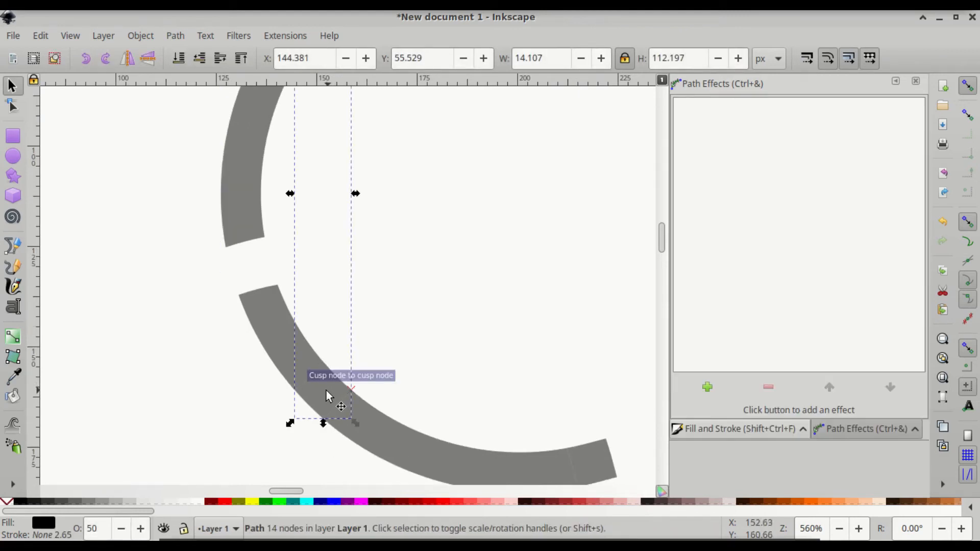
pyautogui.scroll(4, 326, 391)
pyautogui.scroll(-2, 327, 378)
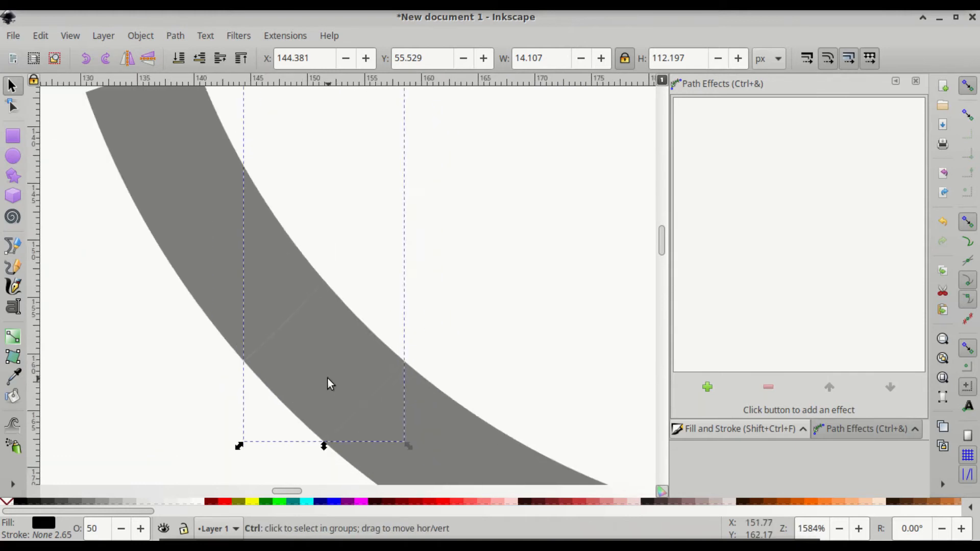
pyautogui.moveTo(328, 357); pyautogui.dragTo(314, 359)
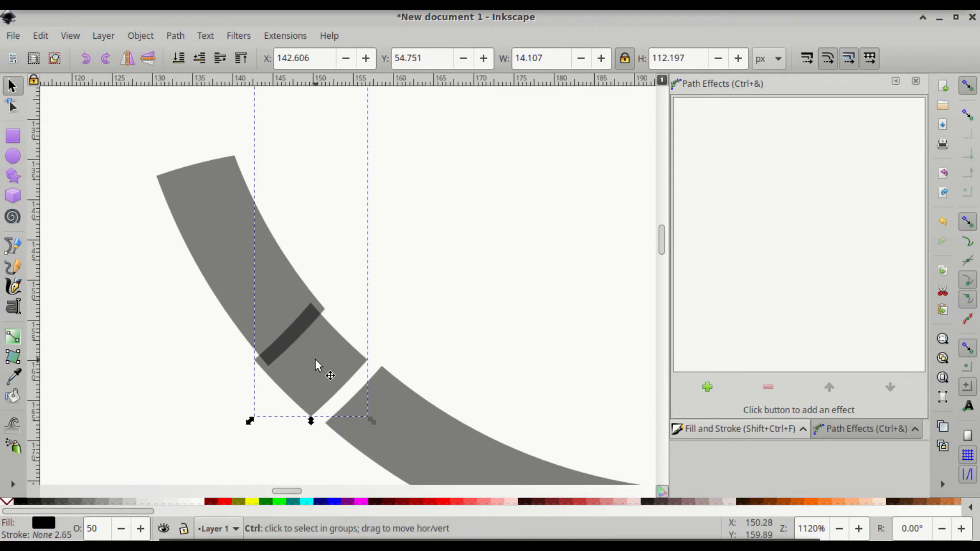
pyautogui.hotkey('ctrl', 'z')
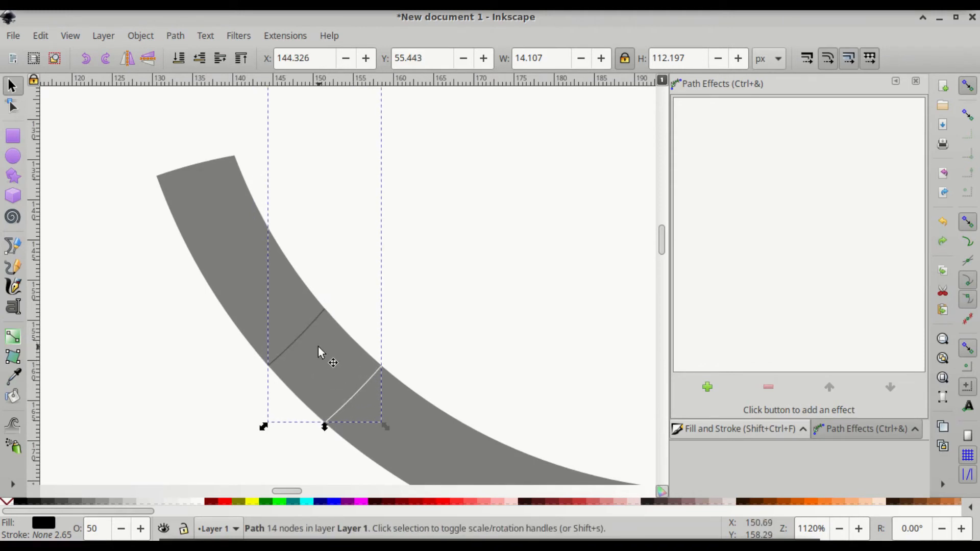
# Step: Move the overlap path slightly so its piece snaps flush between the arc's cut ends at the lower-left crossing
pyautogui.moveTo(319, 348); pyautogui.dragTo(323, 354)
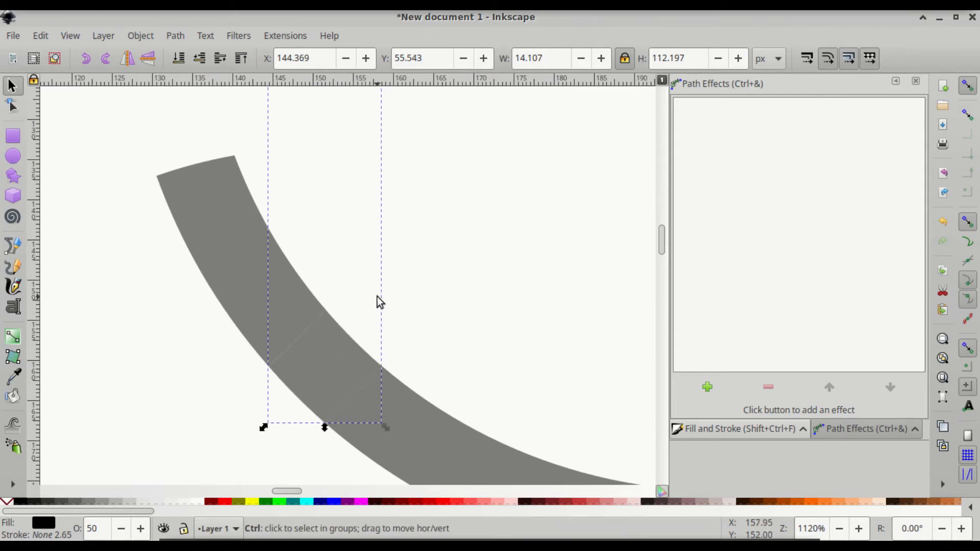
pyautogui.keyDown('ctrl'); pyautogui.scroll(-4, 378, 301); pyautogui.keyUp('ctrl')
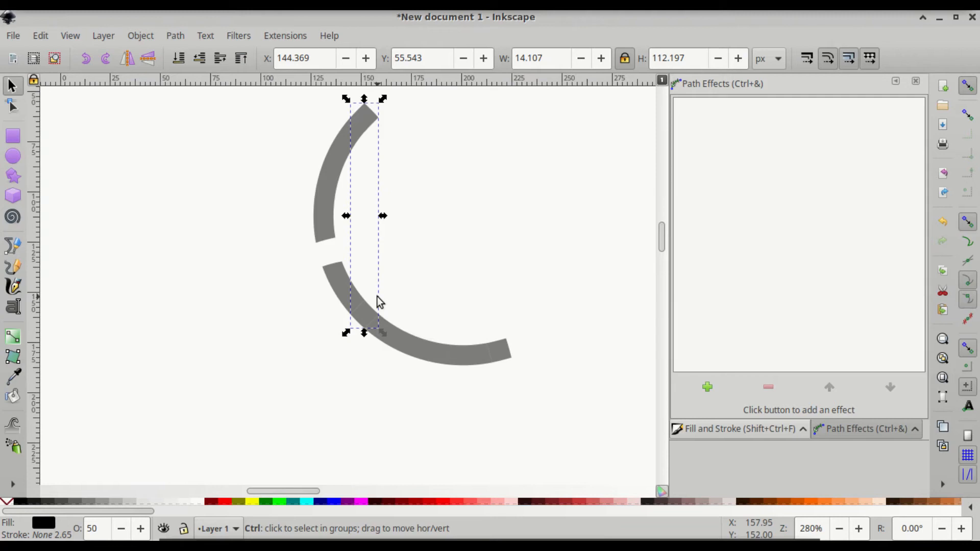
pyautogui.keyDown('ctrl'); pyautogui.scroll(-1, 377, 301); pyautogui.keyUp('ctrl')
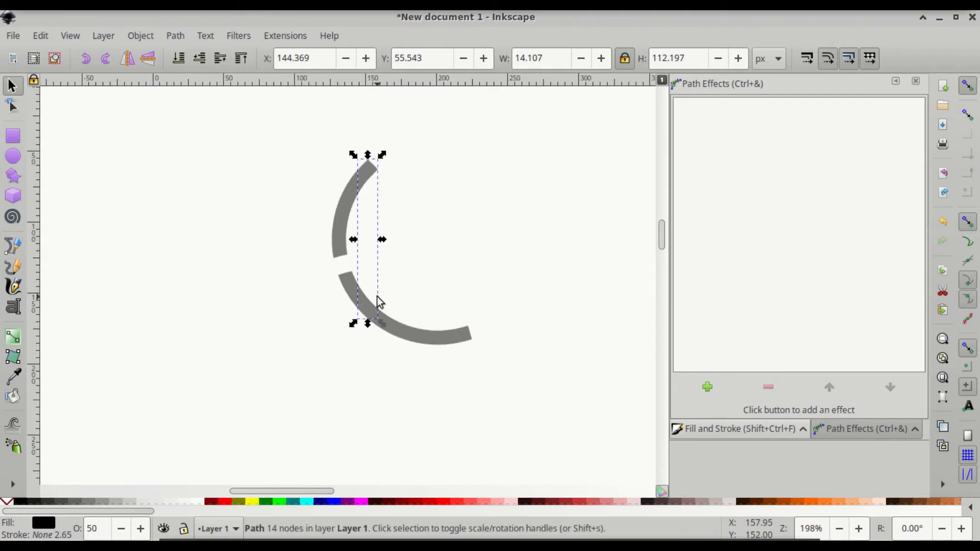
pyautogui.click(268, 108)
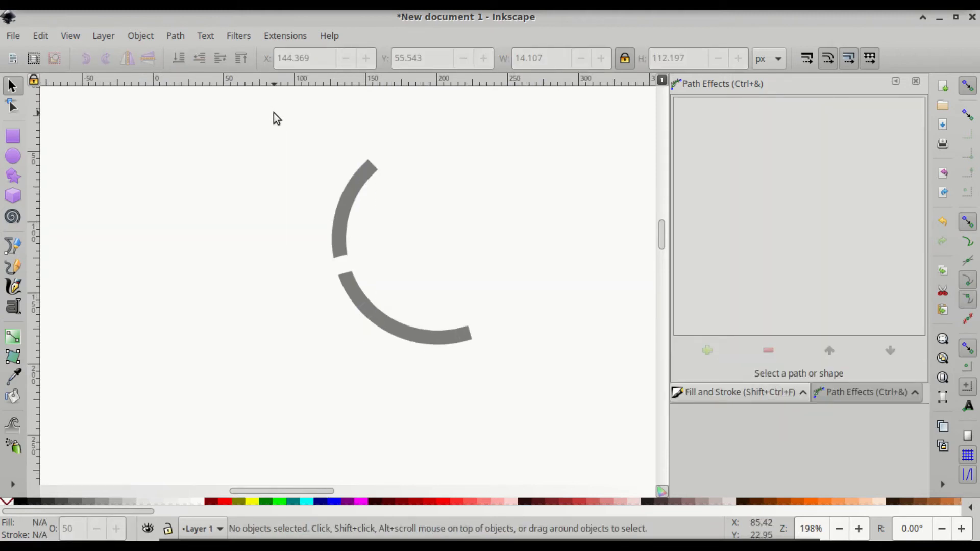
# Step: Select all the arc and overlap pieces and merge them into one path with Union
pyautogui.moveTo(270, 109); pyautogui.dragTo(562, 402)
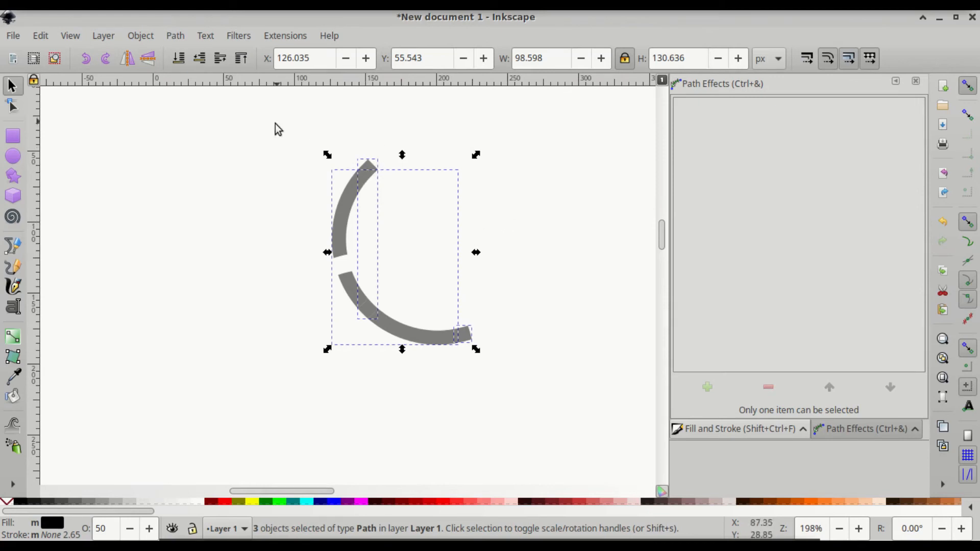
pyautogui.moveTo(280, 115); pyautogui.dragTo(530, 413)
pyautogui.click(175, 35)
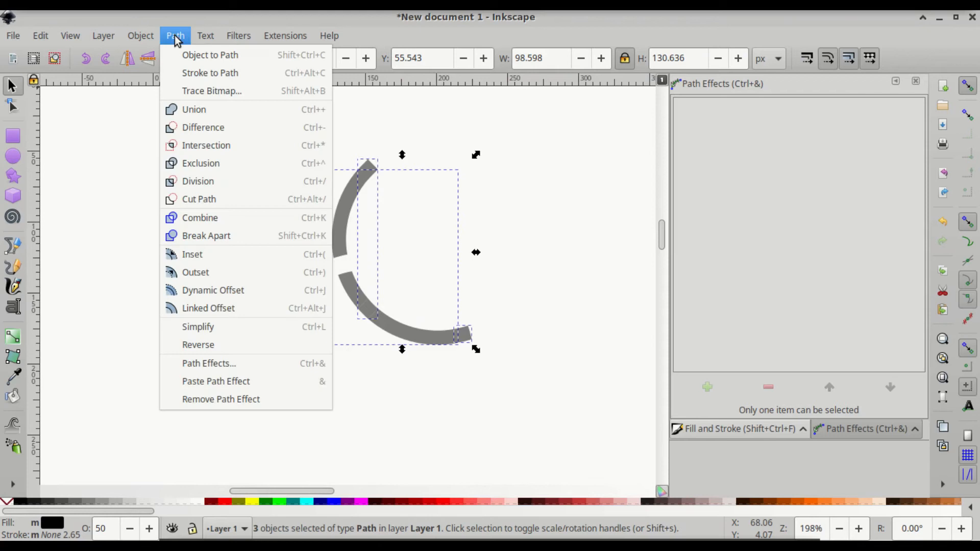
pyautogui.click(204, 111)
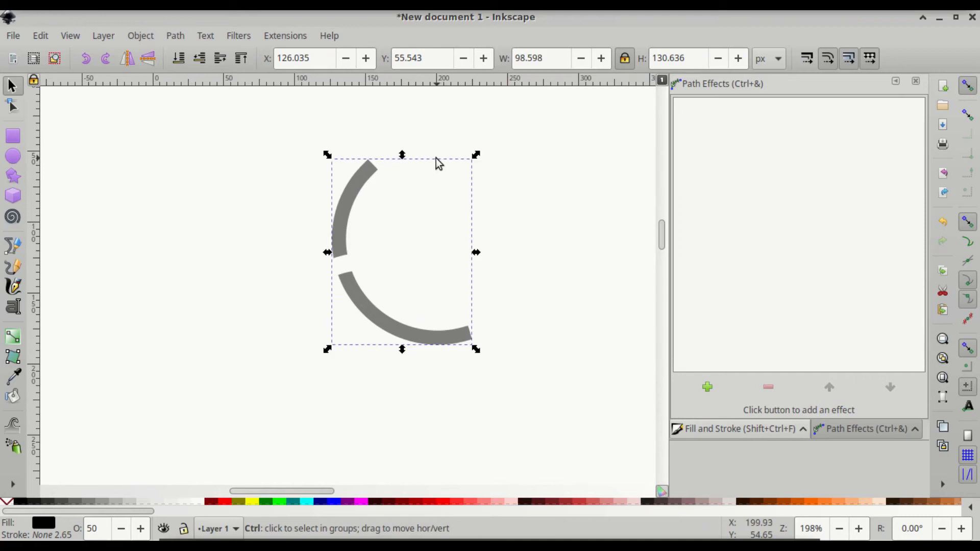
# Step: Duplicate the merged arc, rotate the copy a third of a turn clockwise, and snap its end onto the original's lower-right tip
pyautogui.hotkey('ctrl', 'd')
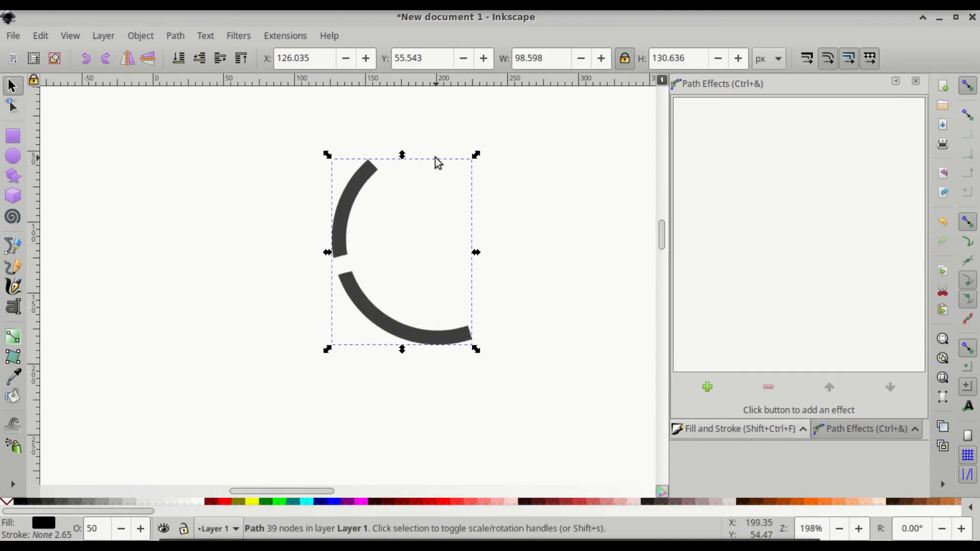
pyautogui.click(350, 172)
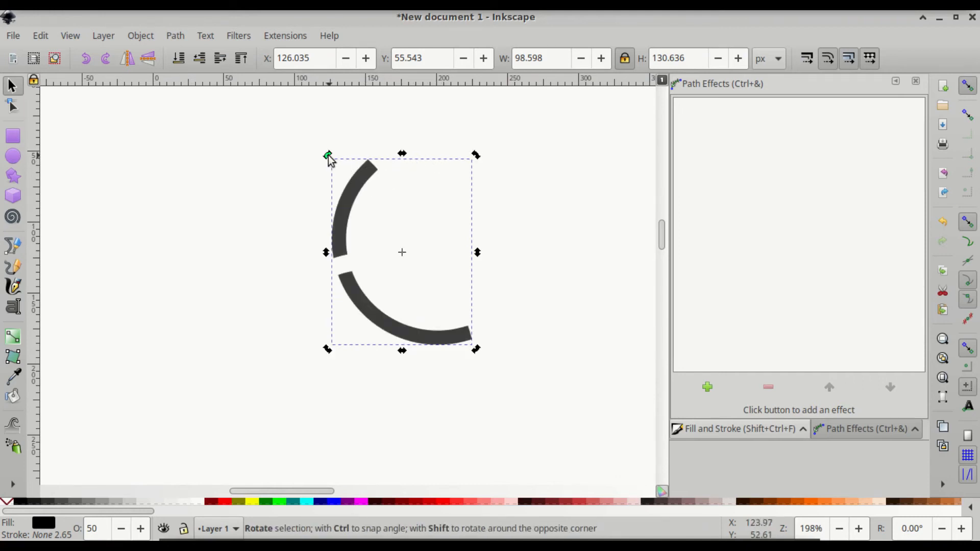
pyautogui.moveTo(328, 155); pyautogui.dragTo(521, 240)
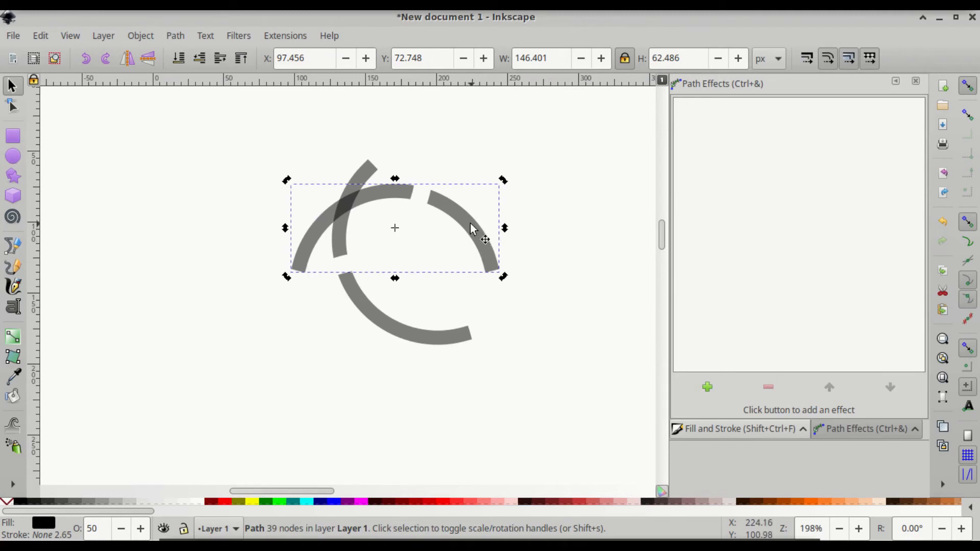
pyautogui.moveTo(471, 229); pyautogui.dragTo(447, 293)
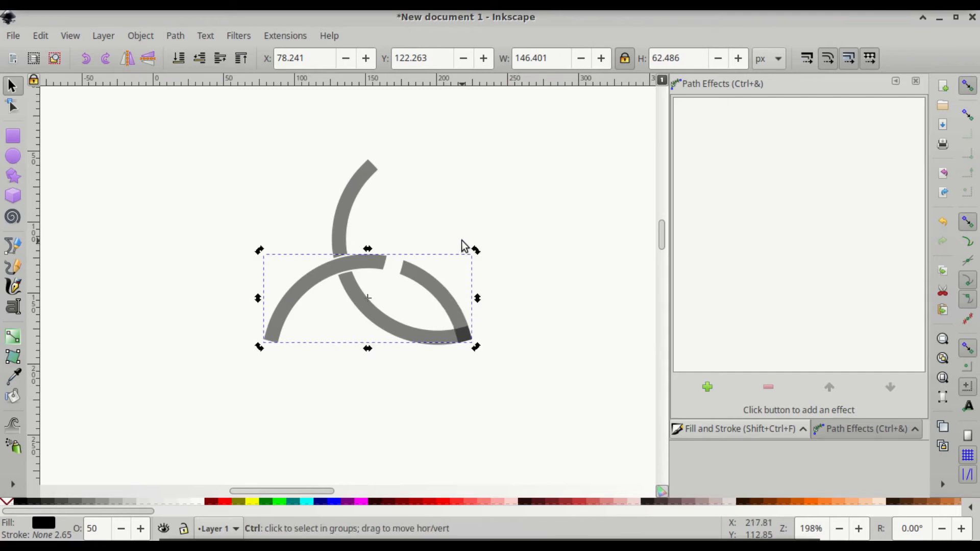
# Step: Duplicate the rotated arc, turn the new copy another third clockwise, and snap its end onto the knot's lower-left tip
pyautogui.hotkey('ctrl', 'd')
pyautogui.moveTo(259, 346); pyautogui.dragTo(387, 187)
pyautogui.keyDown('ctrl'); pyautogui.scroll(4, 301, 347); pyautogui.keyUp('ctrl')
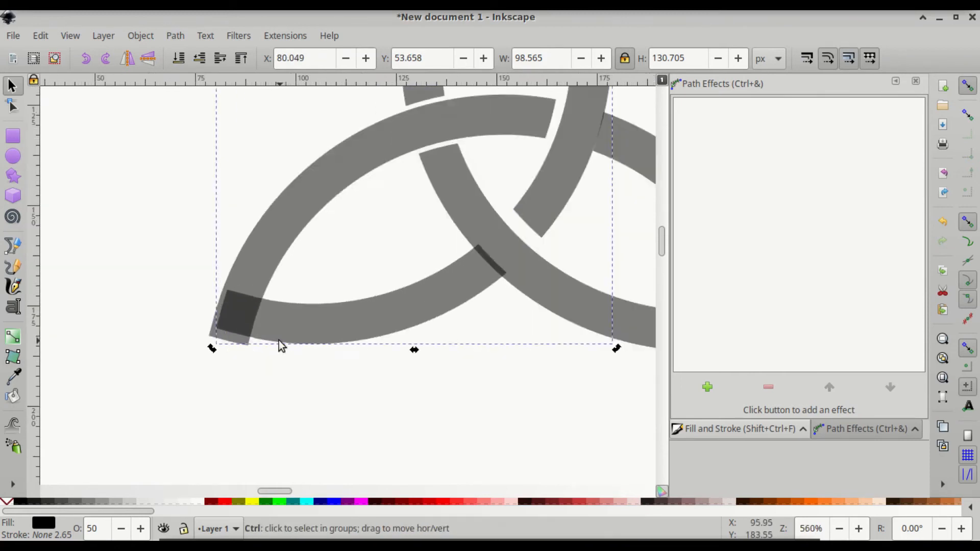
pyautogui.moveTo(308, 312); pyautogui.dragTo(296, 323)
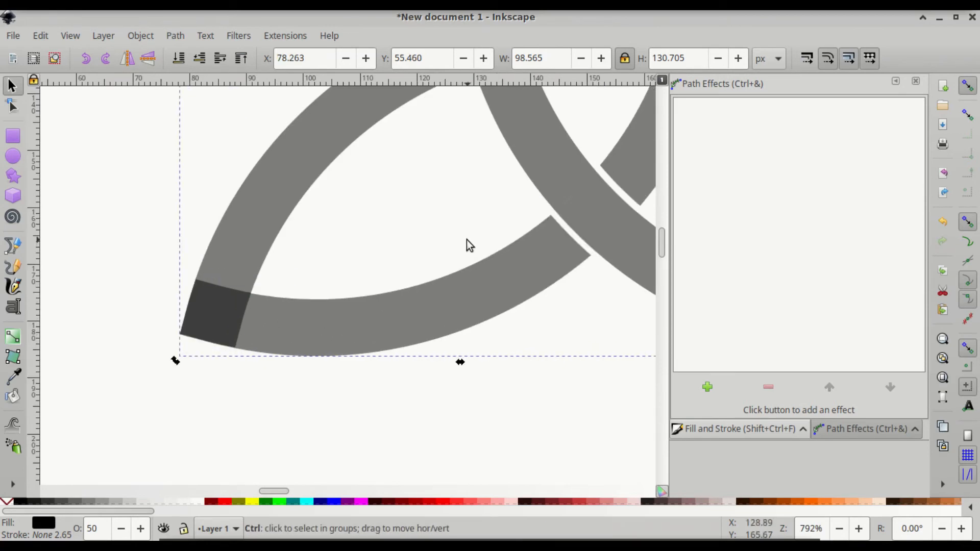
# Step: Select all three rotated arcs of the knot and merge them into one path with Union
pyautogui.keyDown('ctrl'); pyautogui.scroll(-4, 498, 212); pyautogui.keyUp('ctrl')
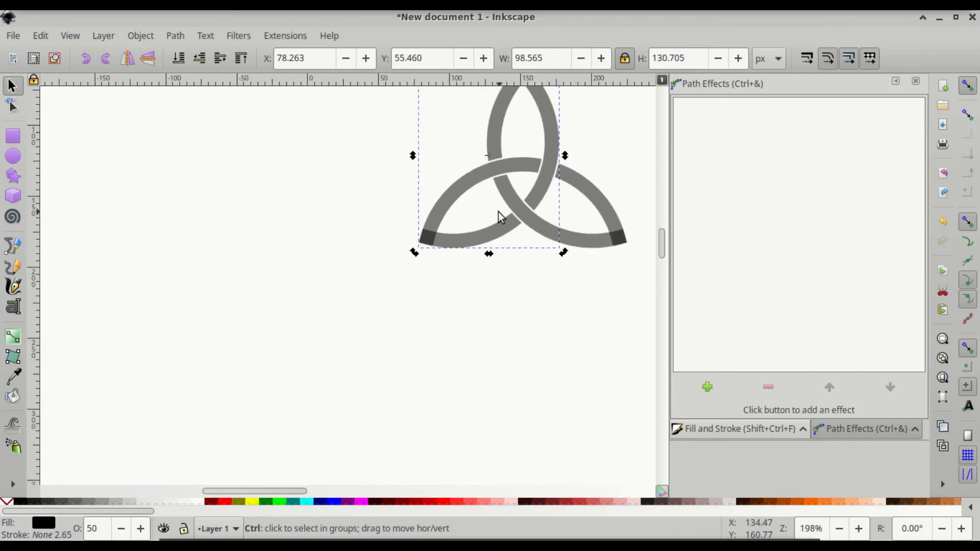
pyautogui.keyDown('shift'); pyautogui.hscroll(3, 600, 182); pyautogui.keyUp('shift')
pyautogui.scroll(4, 583, 192)
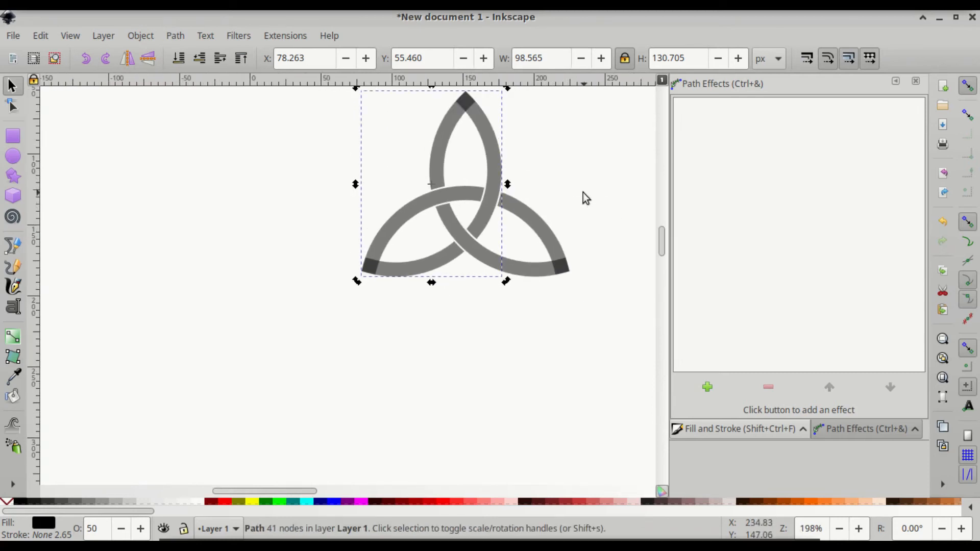
pyautogui.click(554, 163)
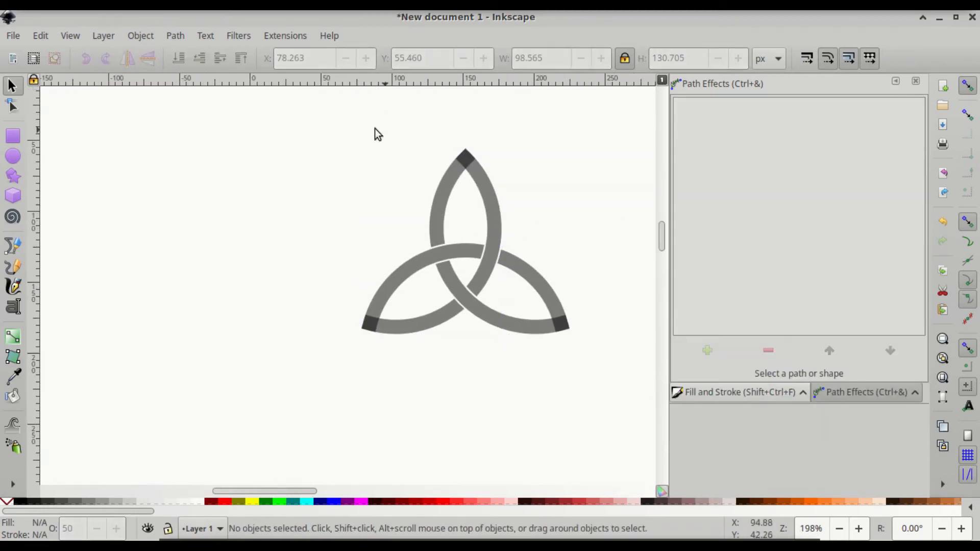
pyautogui.moveTo(289, 120); pyautogui.dragTo(623, 417)
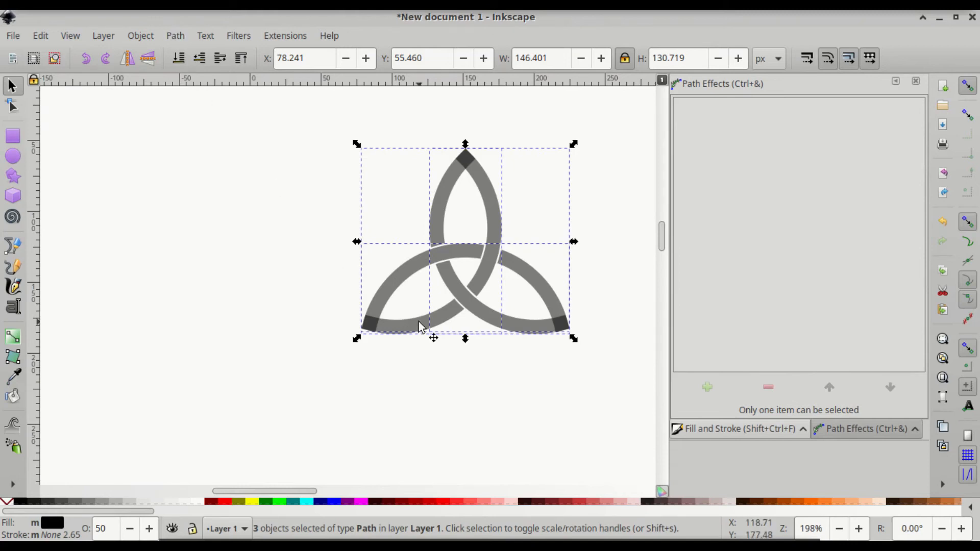
pyautogui.press('ctrl')
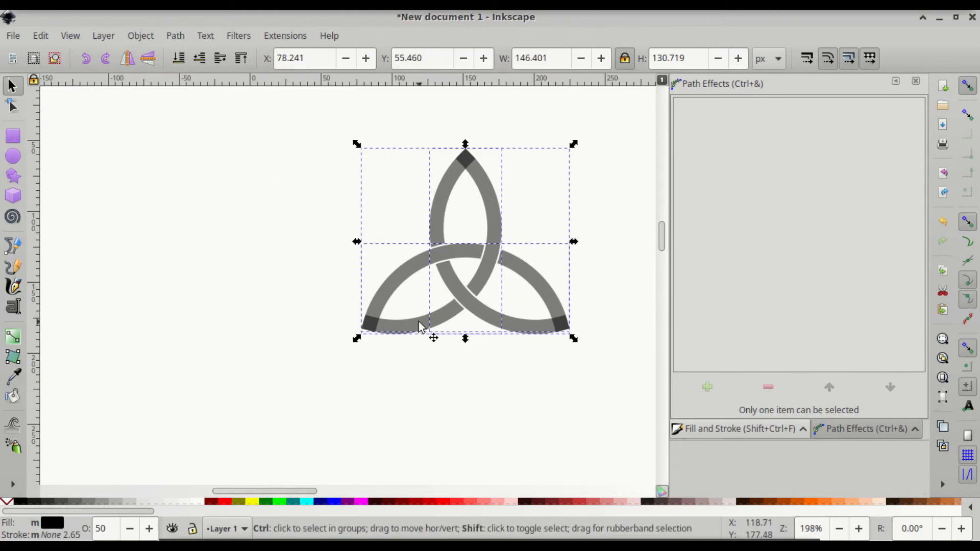
pyautogui.hotkey('ctrl', '+')
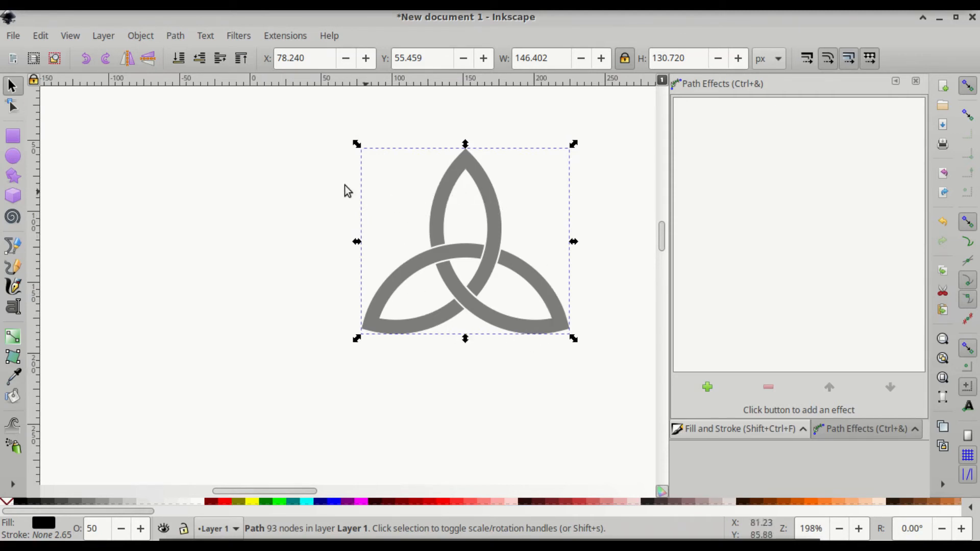
# Step: Draw a circle with a radius of about 44 px over the knot's middle and make it a whole, closed ellipse
pyautogui.click(14, 159)
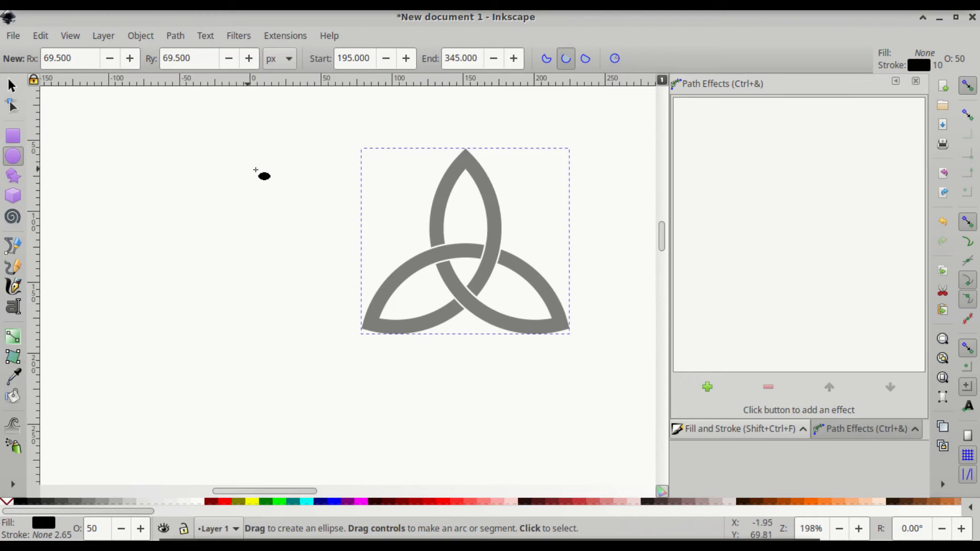
pyautogui.moveTo(411, 191); pyautogui.dragTo(534, 341)
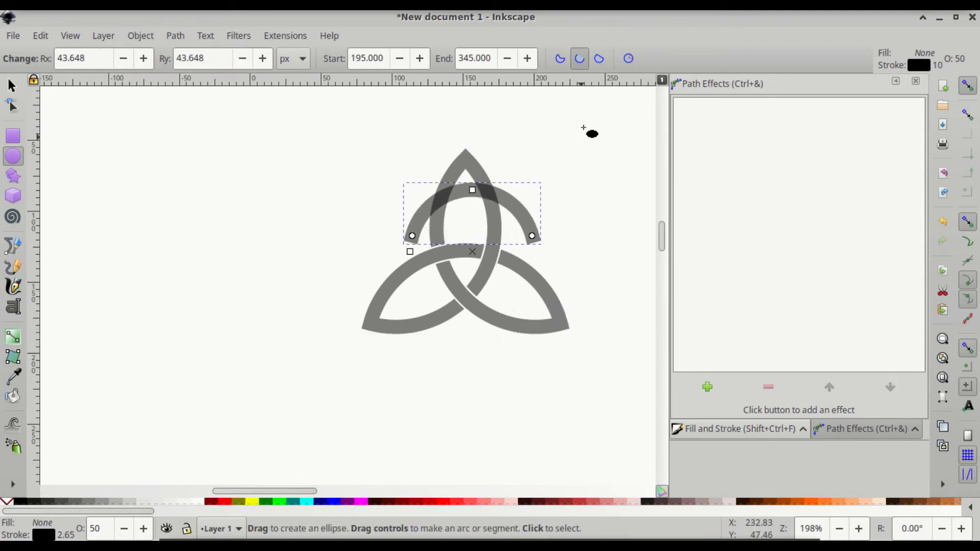
pyautogui.click(628, 59)
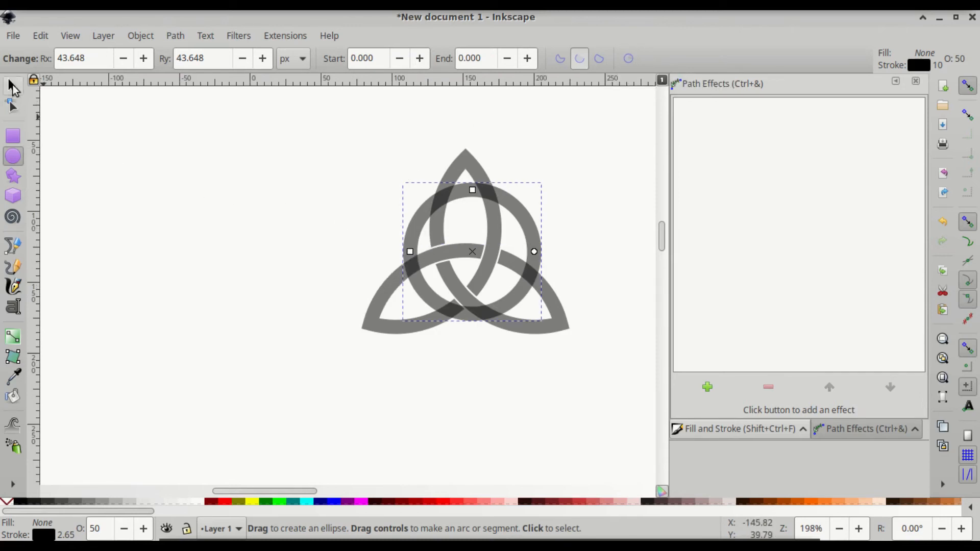
# Step: Set the circle's width to 90 px with locked proportions and snap its centre near the middle of the knot
pyautogui.click(13, 87)
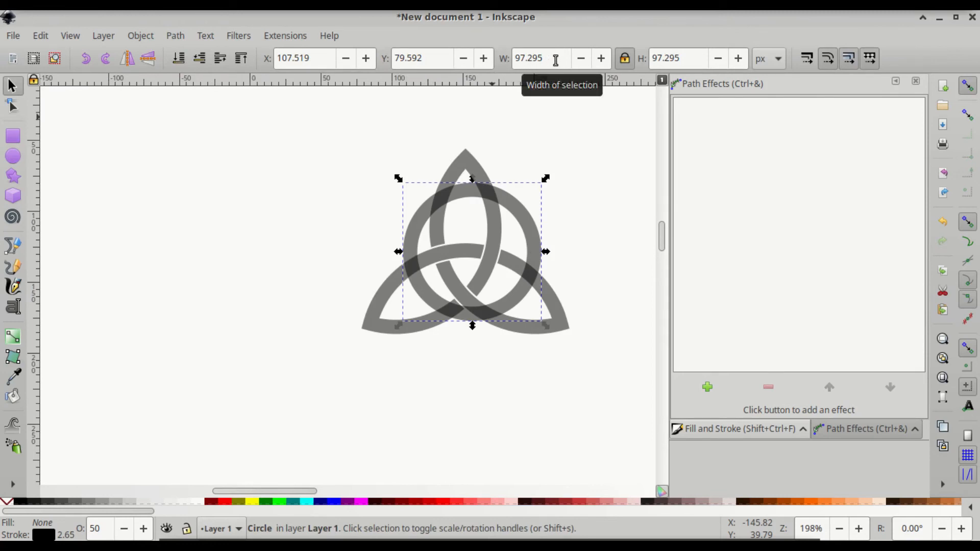
pyautogui.doubleClick(530, 58)
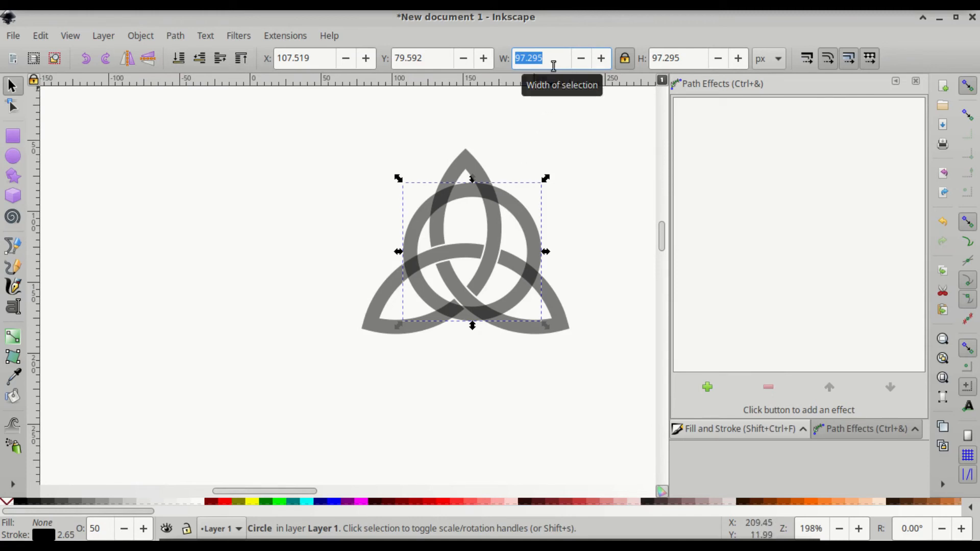
pyautogui.write('90')
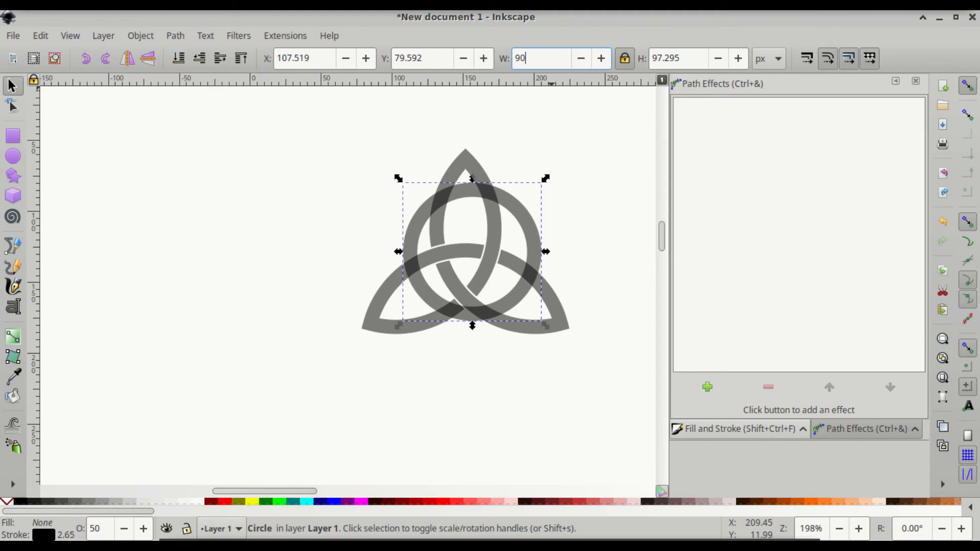
pyautogui.press('Return')
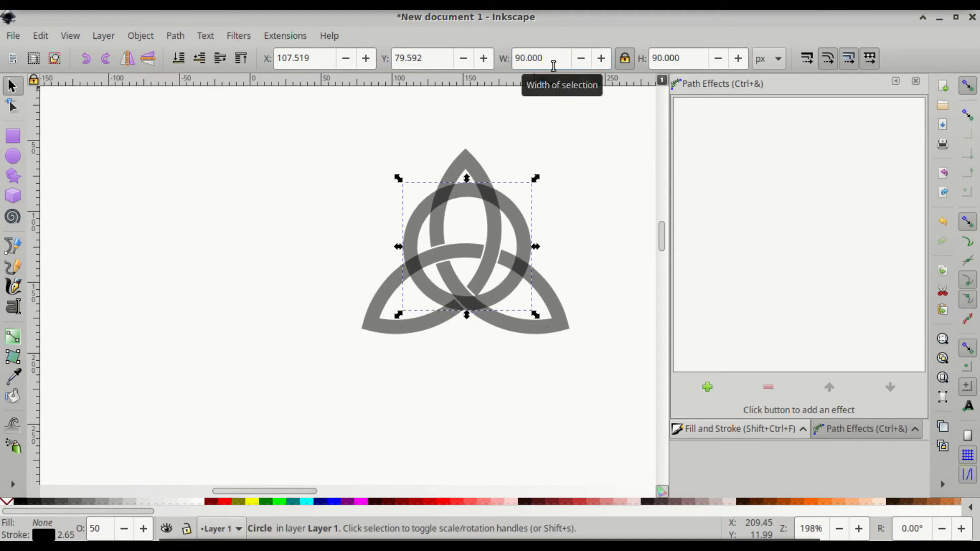
pyautogui.moveTo(510, 219); pyautogui.dragTo(510, 230)
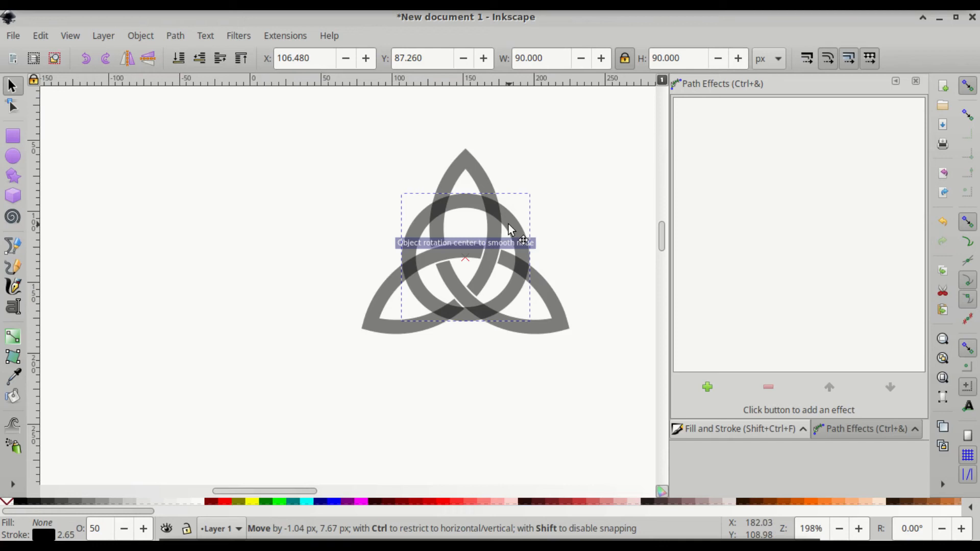
pyautogui.moveTo(511, 230); pyautogui.dragTo(510, 230)
# Step: Set the circle's width to 120 px and move it back so it sits centred over the knot
pyautogui.moveTo(540, 57); pyautogui.dragTo(510, 58)
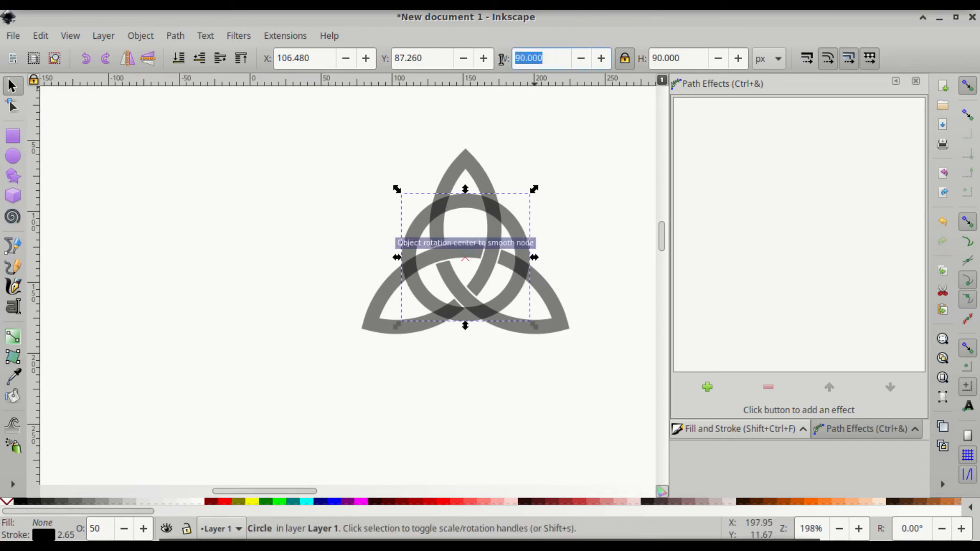
pyautogui.write('12')
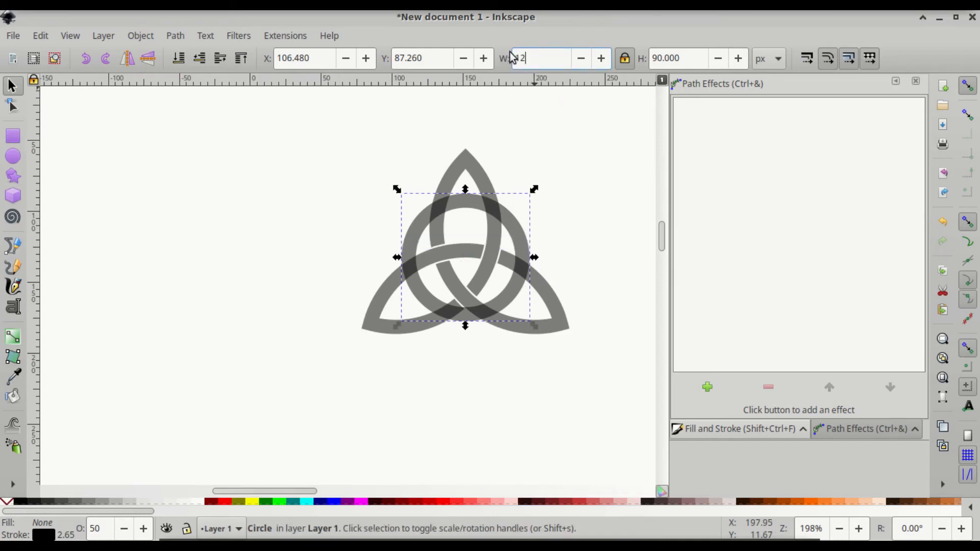
pyautogui.write('0')
pyautogui.press('Return')
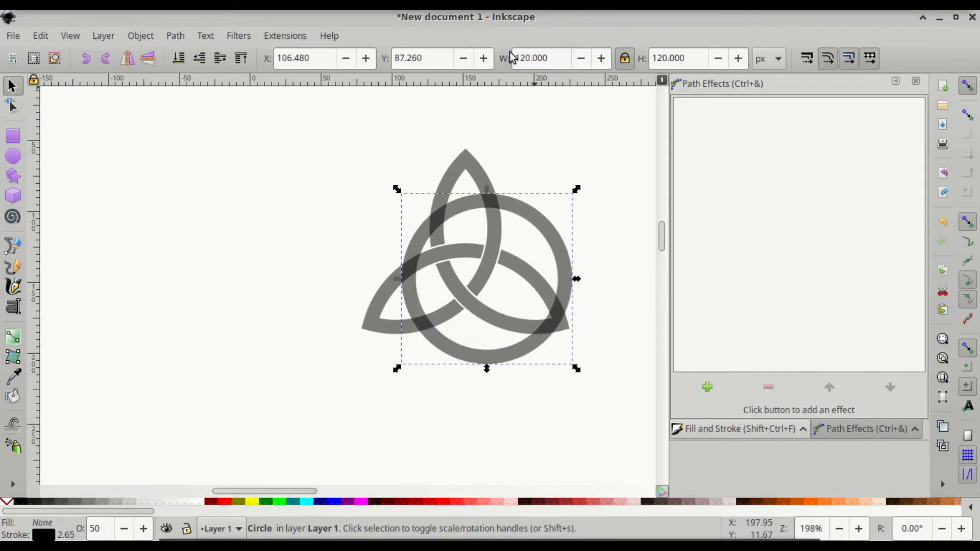
pyautogui.moveTo(528, 231); pyautogui.dragTo(518, 208)
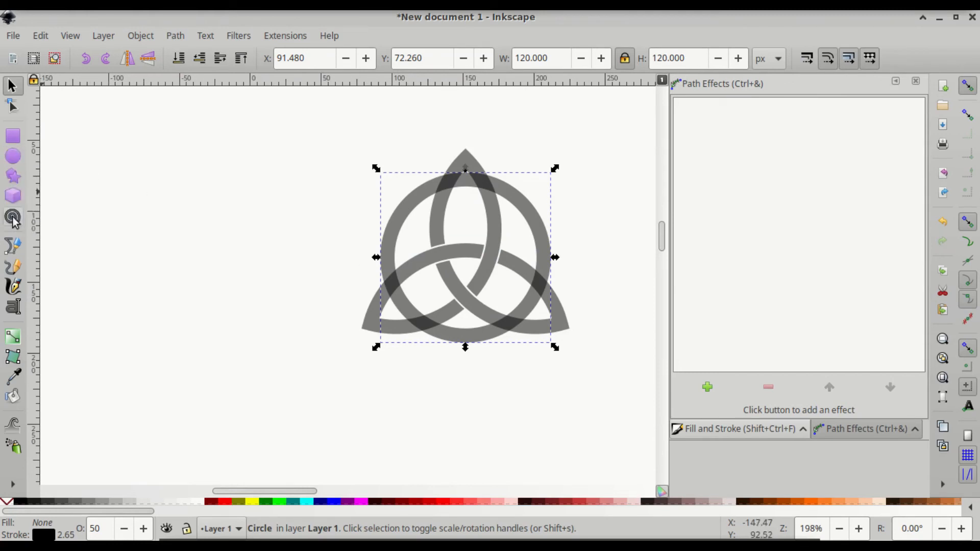
# Step: Draw an open straight-line path snapped to the knot's lower-left, lower-right and upper inner tips
pyautogui.click(15, 246)
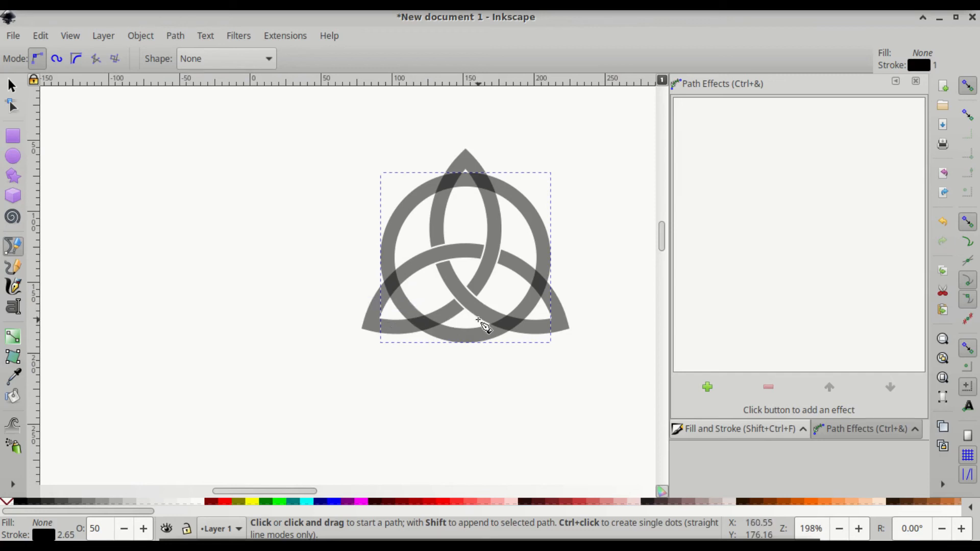
pyautogui.scroll(1, 478, 320)
pyautogui.scroll(1, 576, 312)
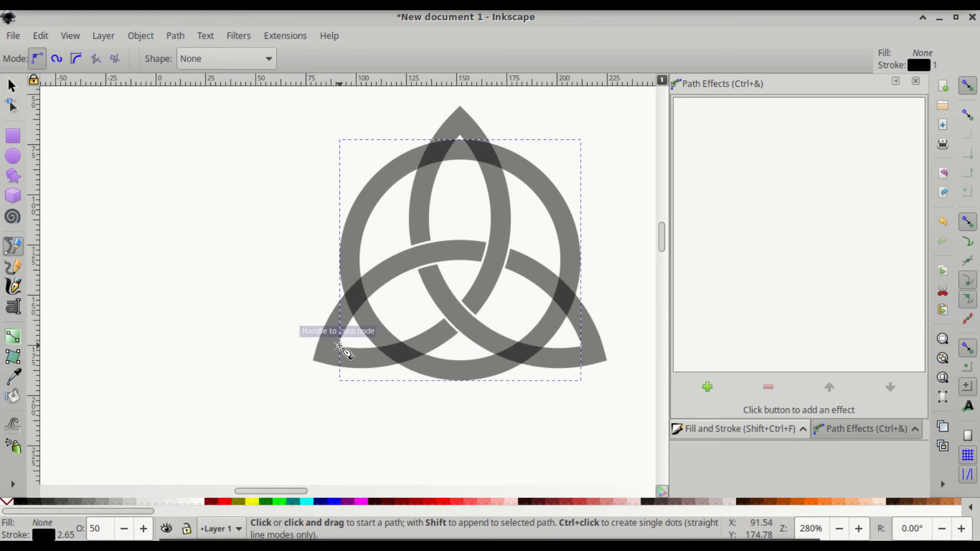
pyautogui.click(338, 346)
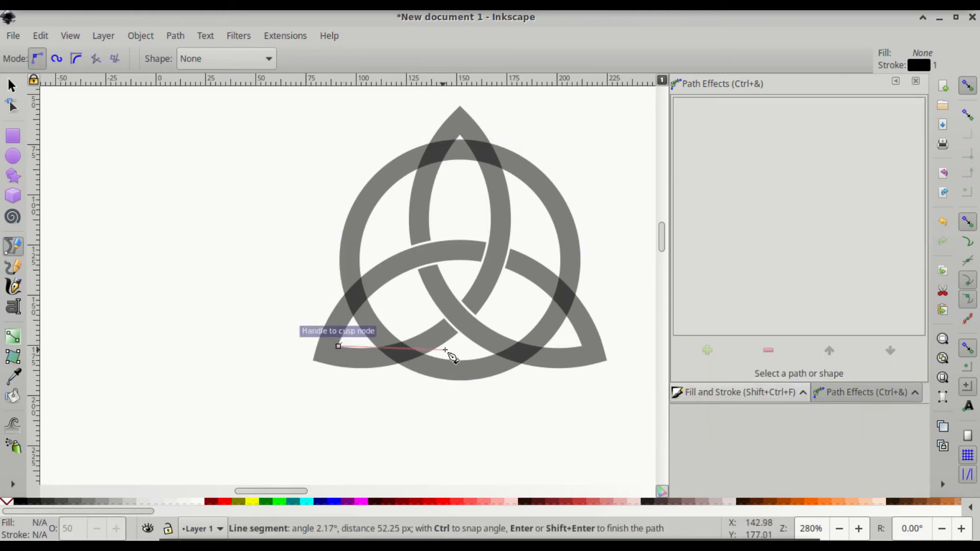
pyautogui.click(582, 347)
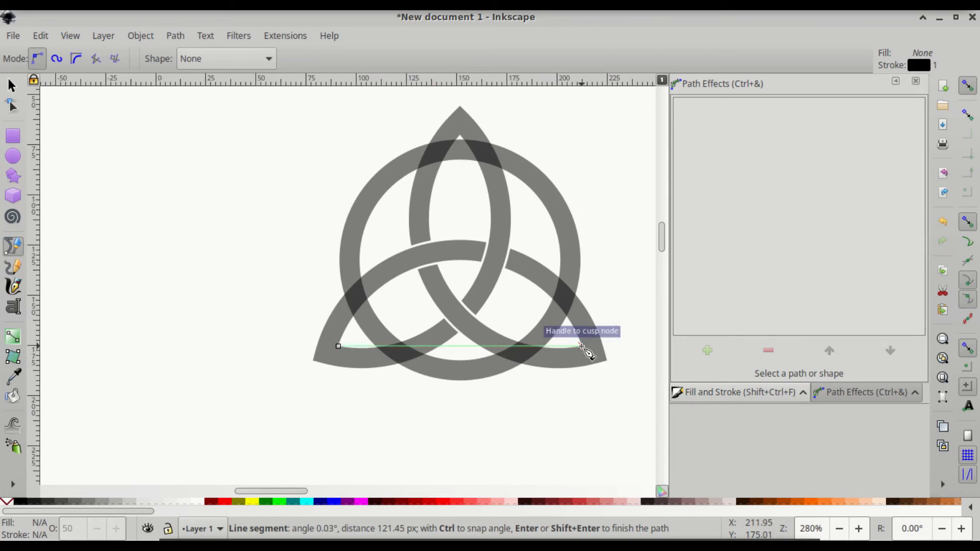
pyautogui.click(461, 136)
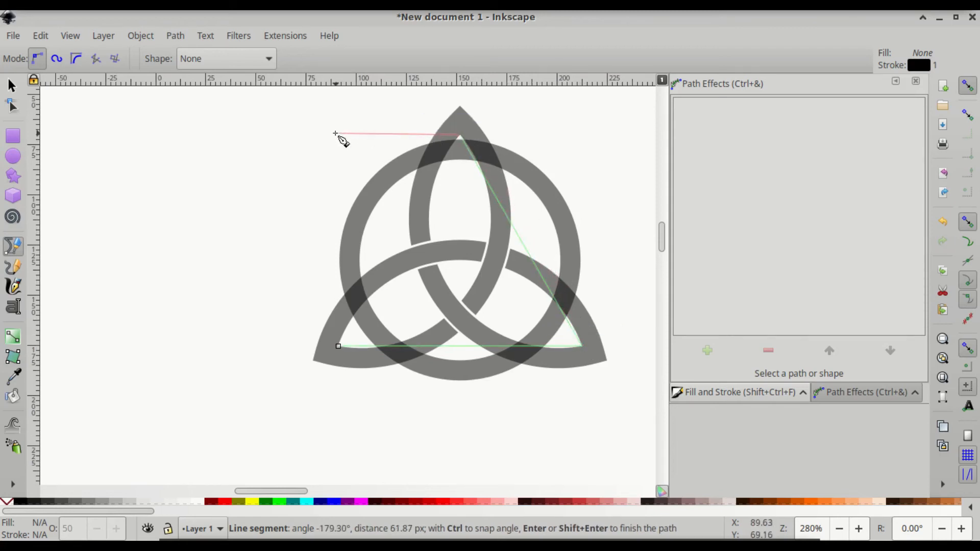
pyautogui.press('Return')
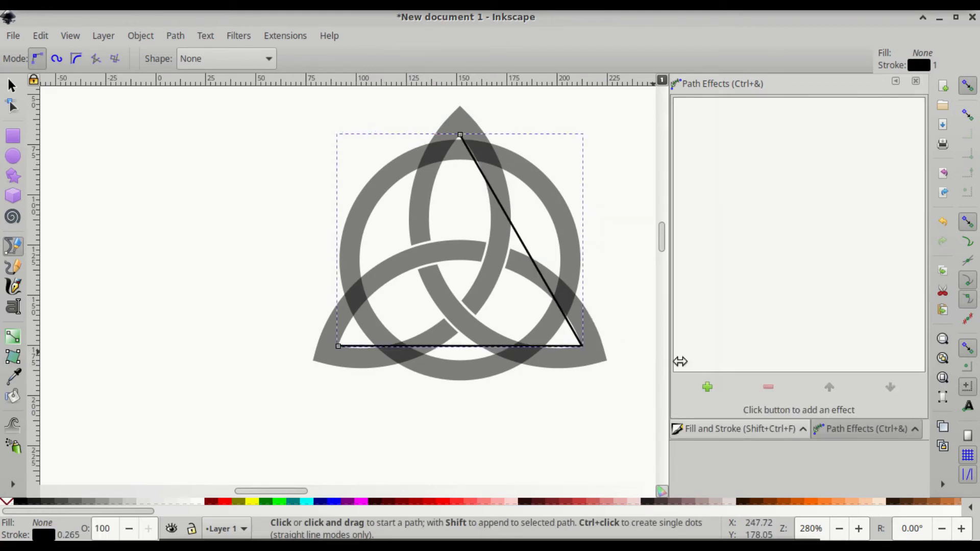
# Step: Apply the Ellipse from points path effect to the three-point path
pyautogui.click(707, 388)
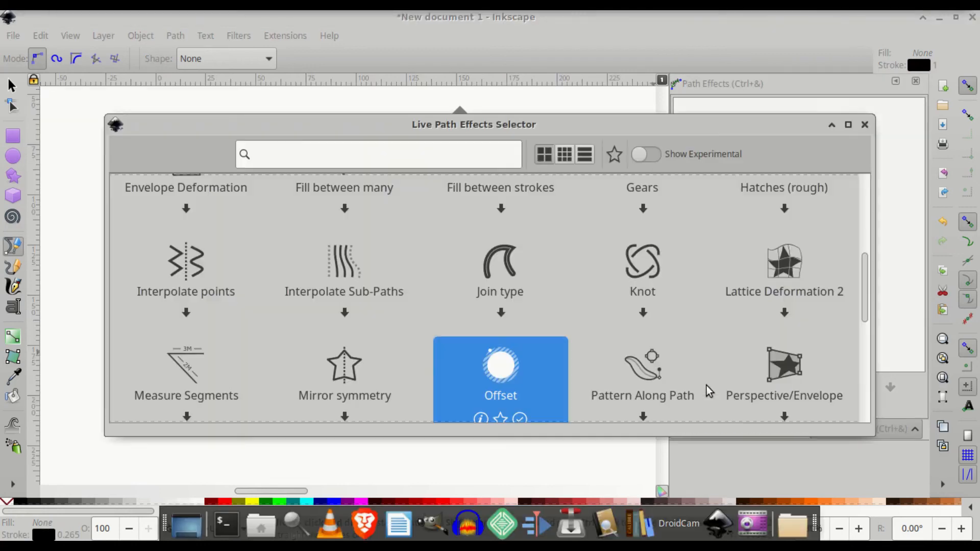
pyautogui.scroll(5, 579, 337)
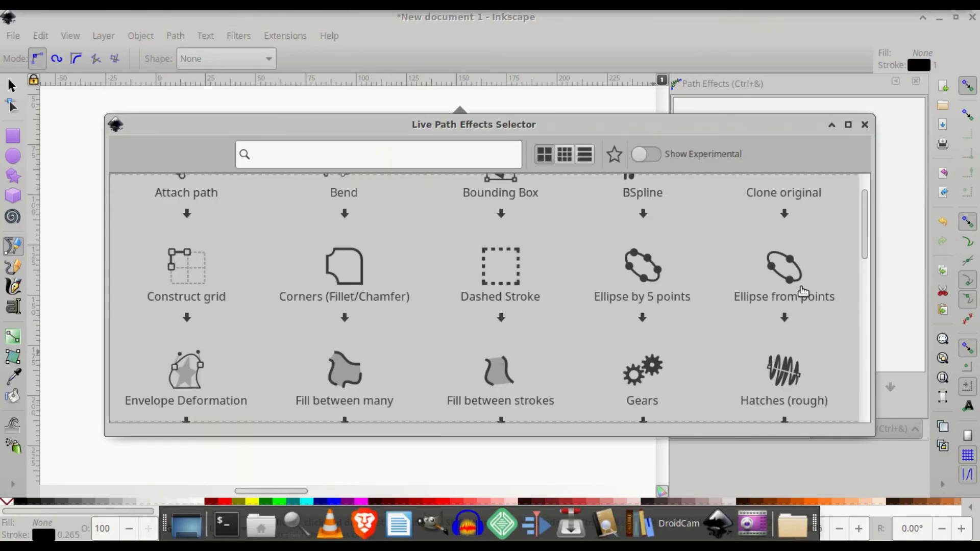
pyautogui.click(793, 278)
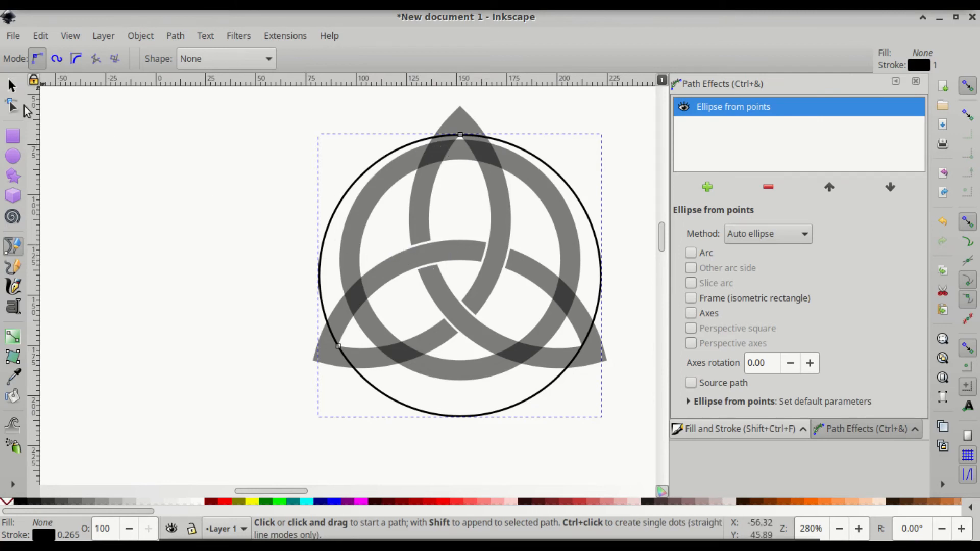
# Step: Centre the thick ring on the thin construction circle and scale it about its centre to about 108 px wide
pyautogui.click(13, 87)
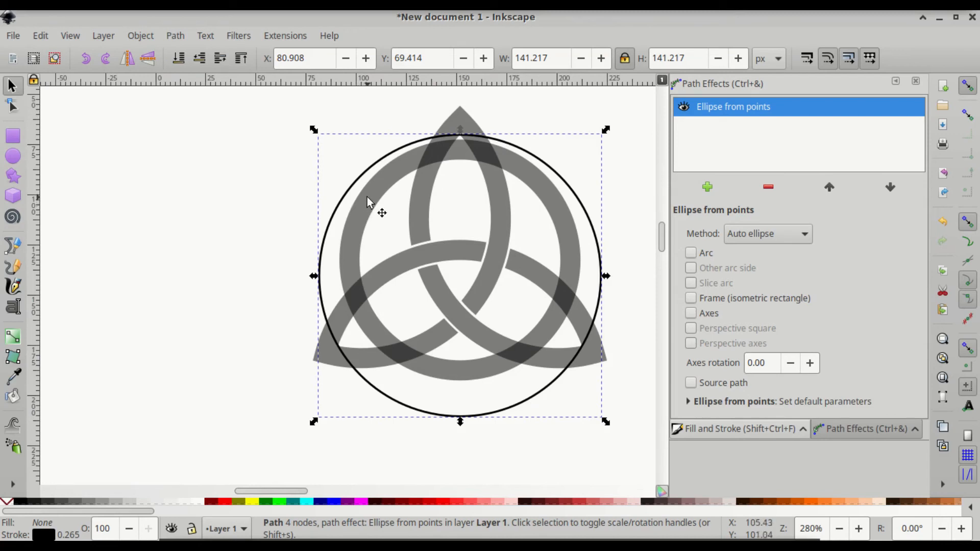
pyautogui.moveTo(367, 196); pyautogui.dragTo(364, 214)
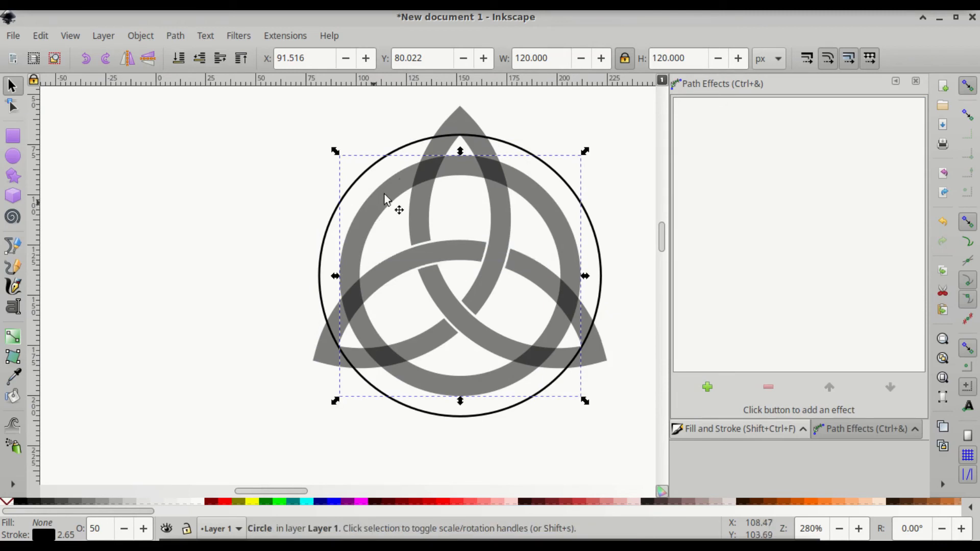
pyautogui.click(500, 226)
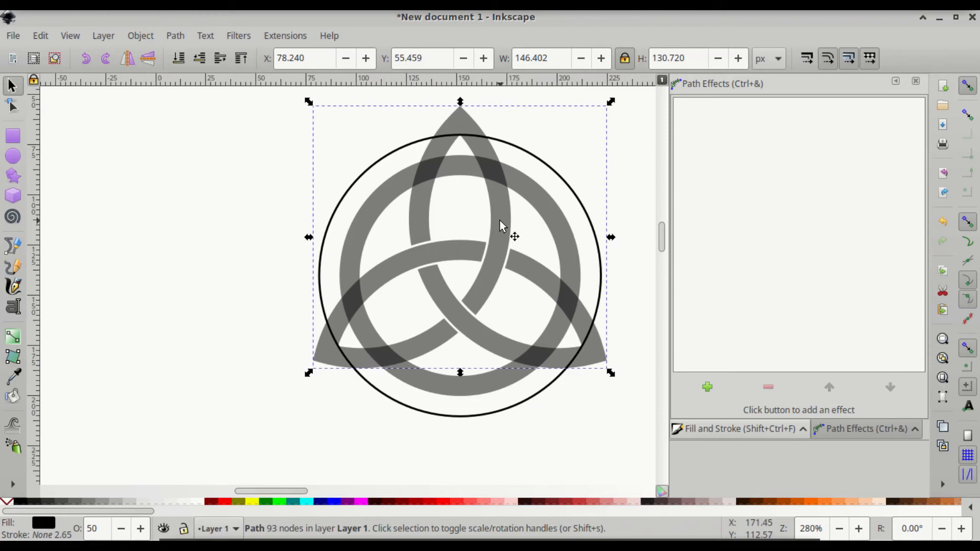
pyautogui.click(501, 225)
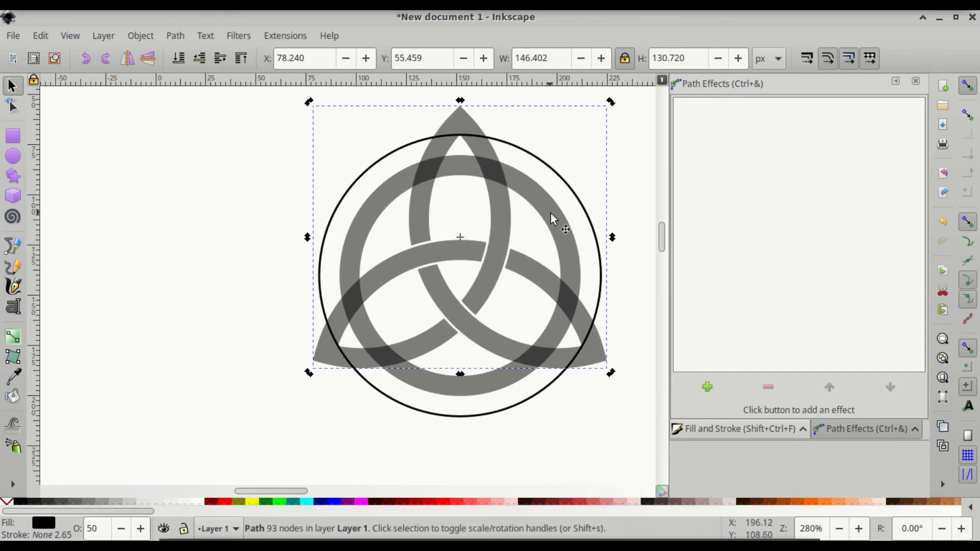
pyautogui.press('Tab')
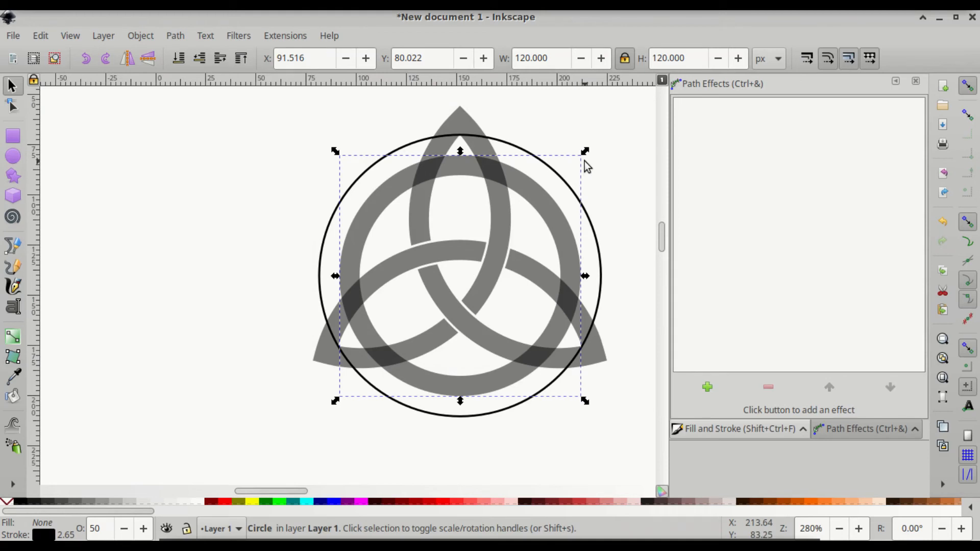
pyautogui.press('shift')
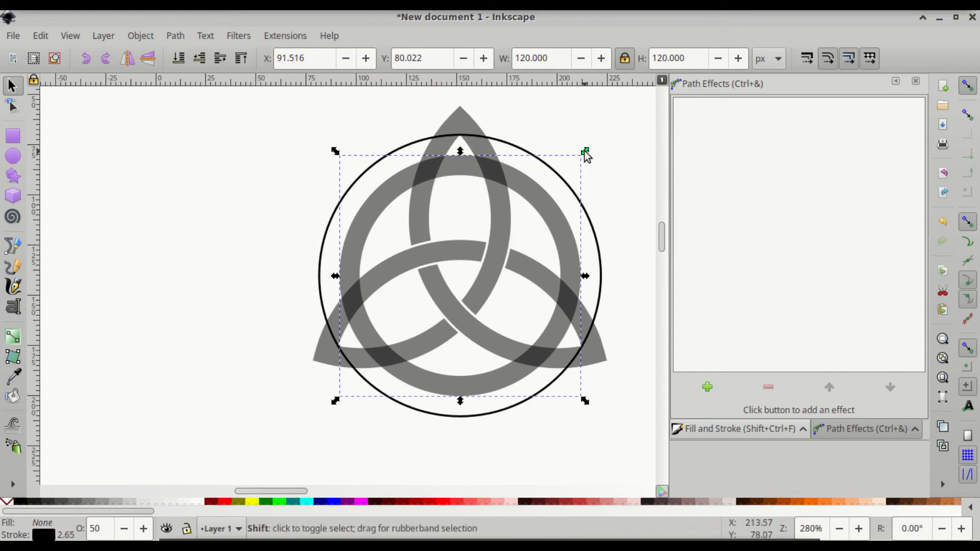
pyautogui.moveTo(583, 151); pyautogui.dragTo(572, 159)
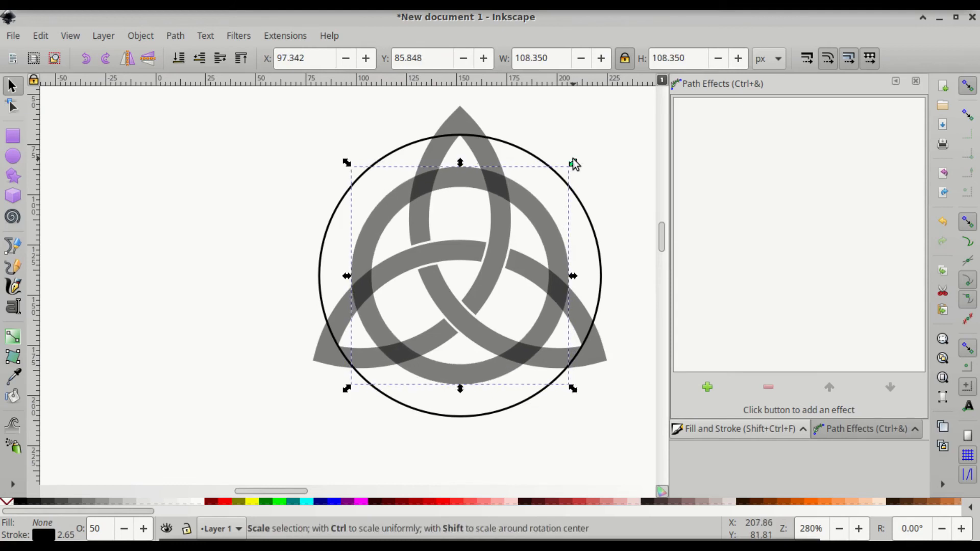
# Step: Delete the thin construction circle and convert the thick ring's stroke to a path
pyautogui.click(590, 225)
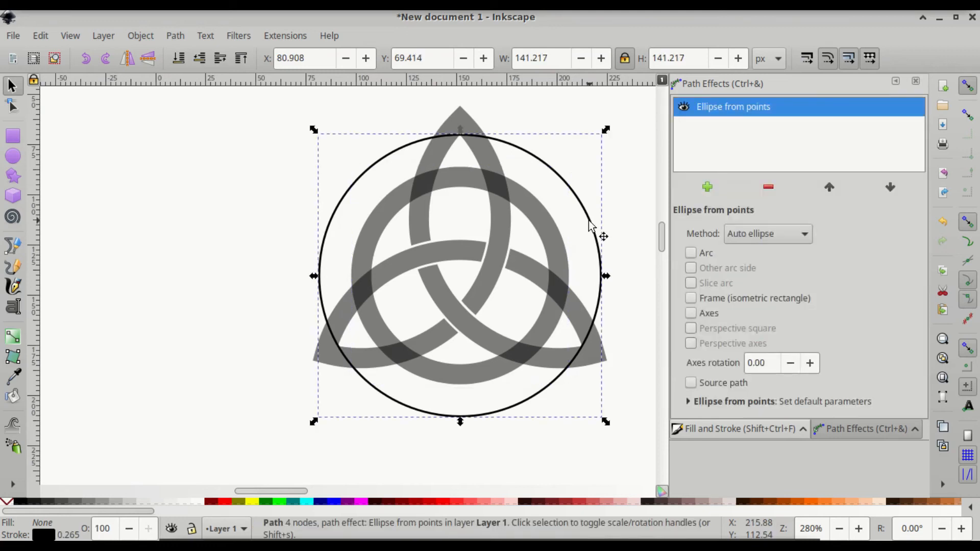
pyautogui.press('Delete')
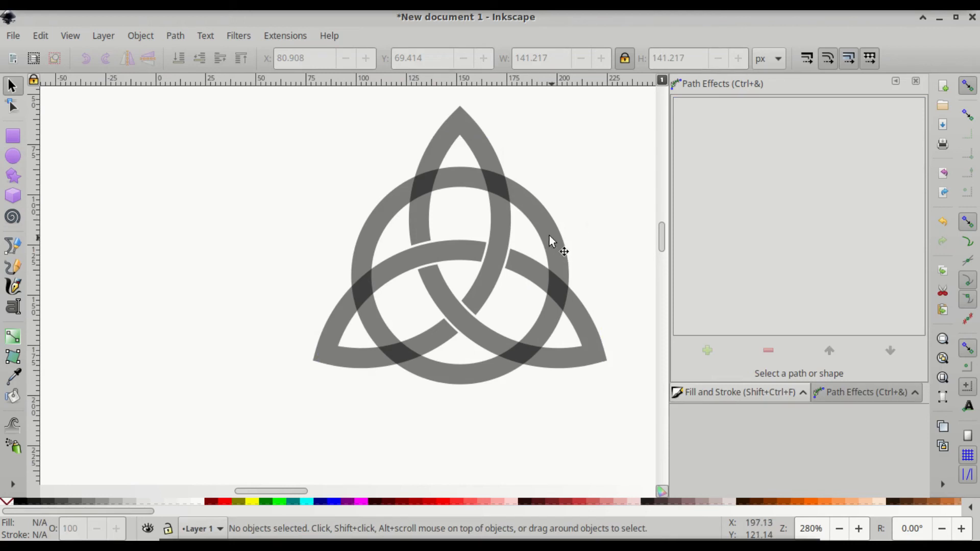
pyautogui.click(456, 178)
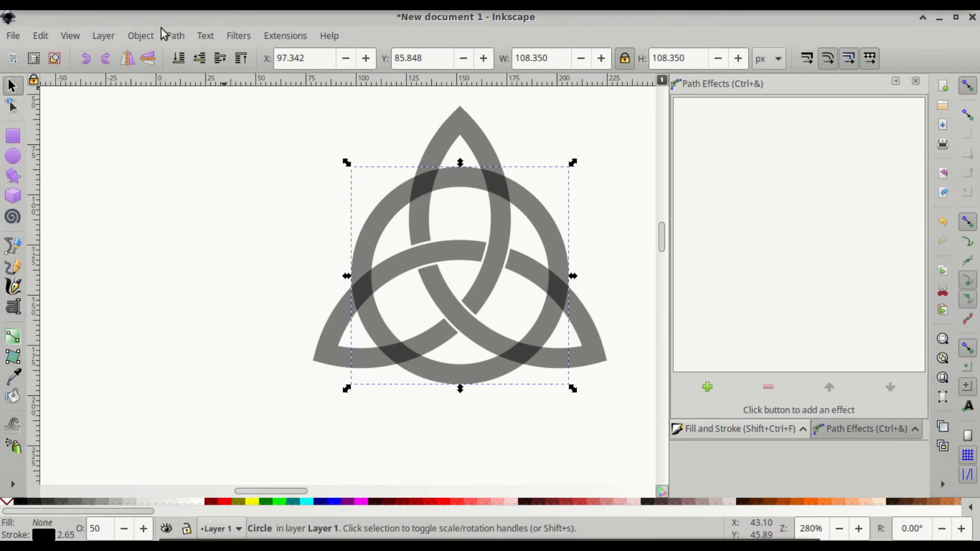
pyautogui.click(174, 36)
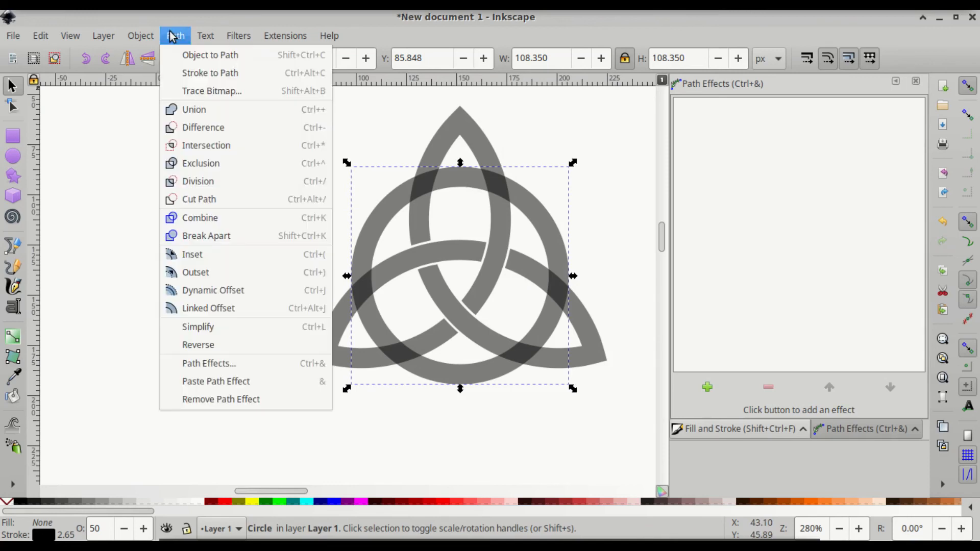
pyautogui.click(197, 76)
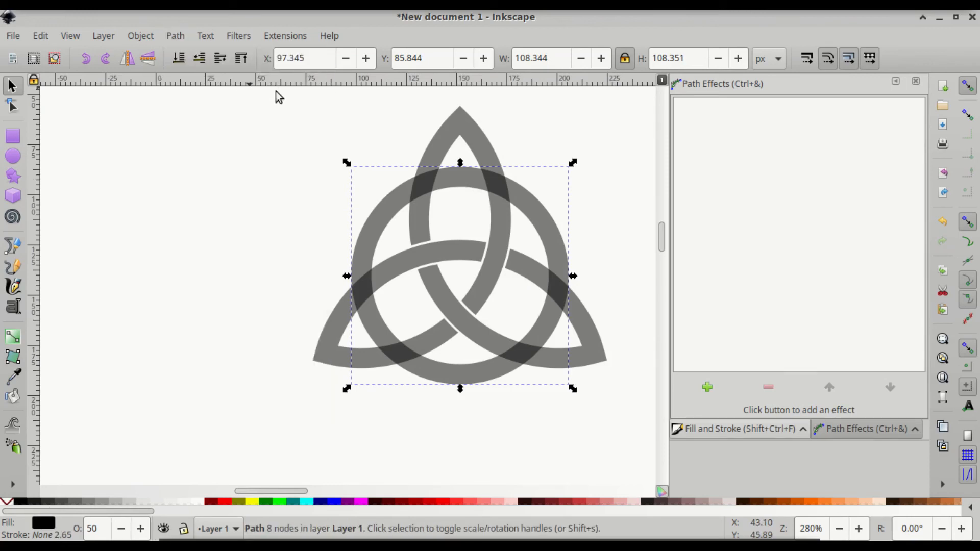
# Step: Duplicate the ring and the knot together and reduce the duplicates to their intersection
pyautogui.keyDown('shift'); pyautogui.click(458, 128); pyautogui.keyUp('shift')
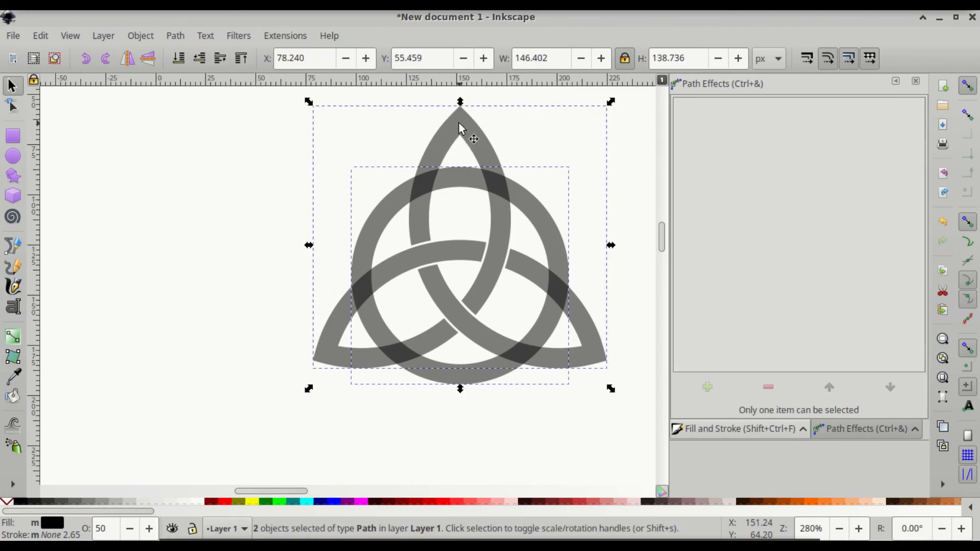
pyautogui.hotkey('ctrl', 'd')
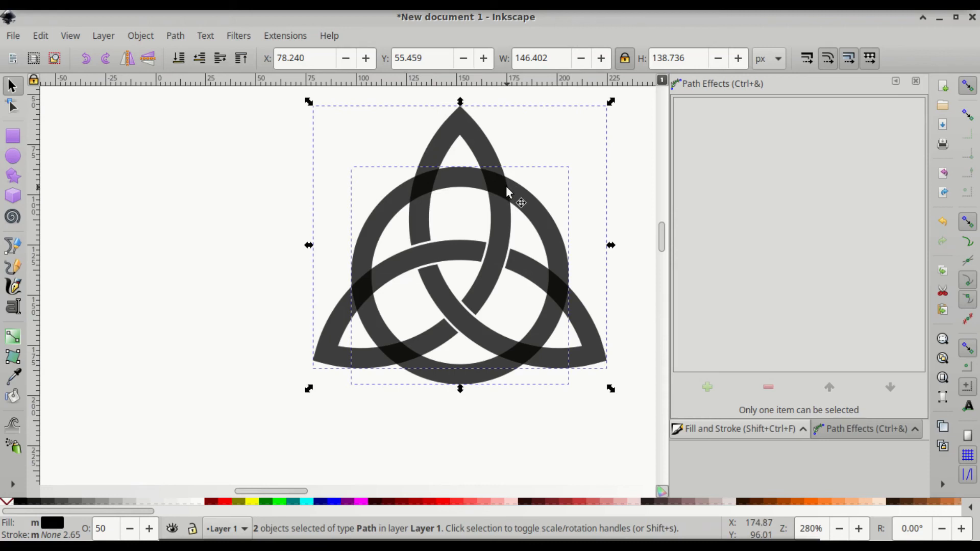
pyautogui.press('ctrl')
pyautogui.press('shift')
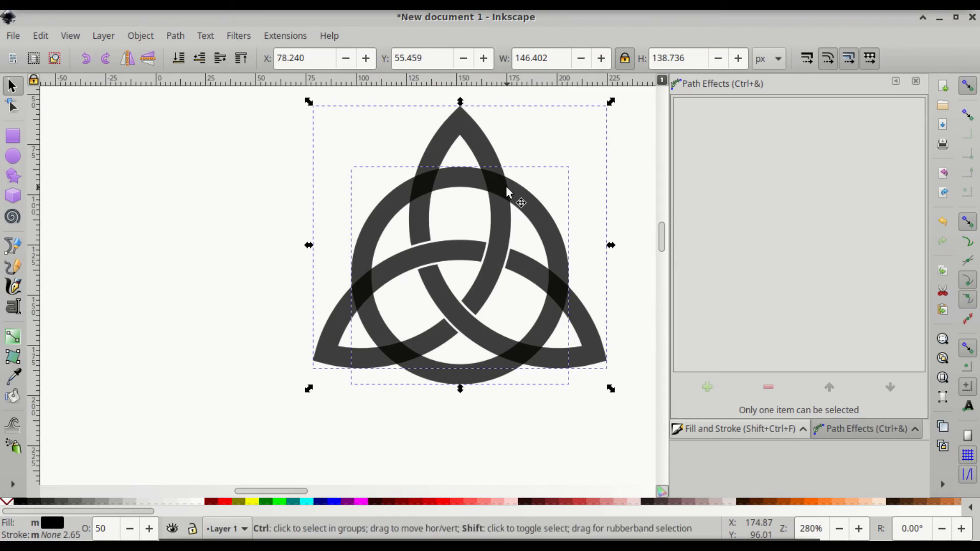
pyautogui.keyDown('ctrl'); pyautogui.keyDown('shift'); pyautogui.click(507, 188); pyautogui.keyUp('shift'); pyautogui.keyUp('ctrl')
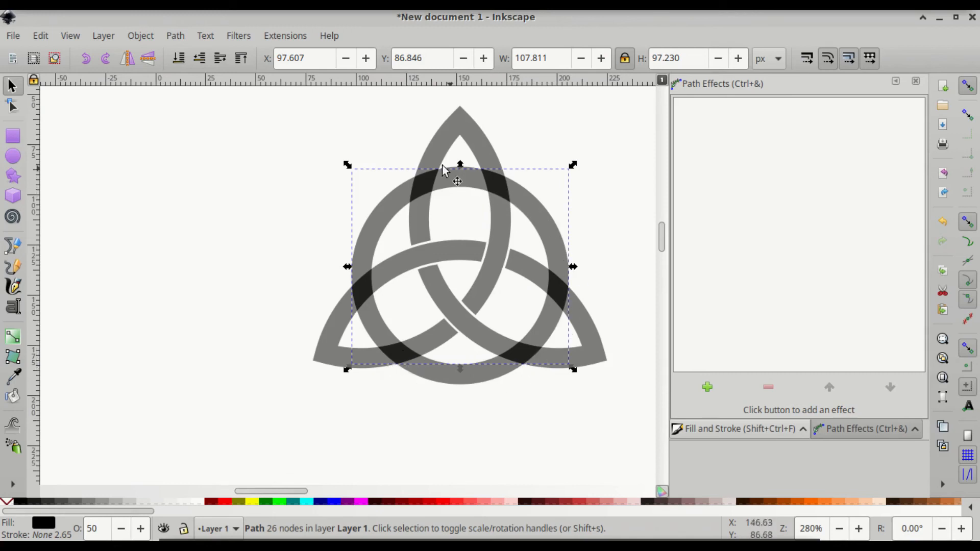
# Step: Break the intersection path apart into separate overlap pieces and clear the selection
pyautogui.click(181, 39)
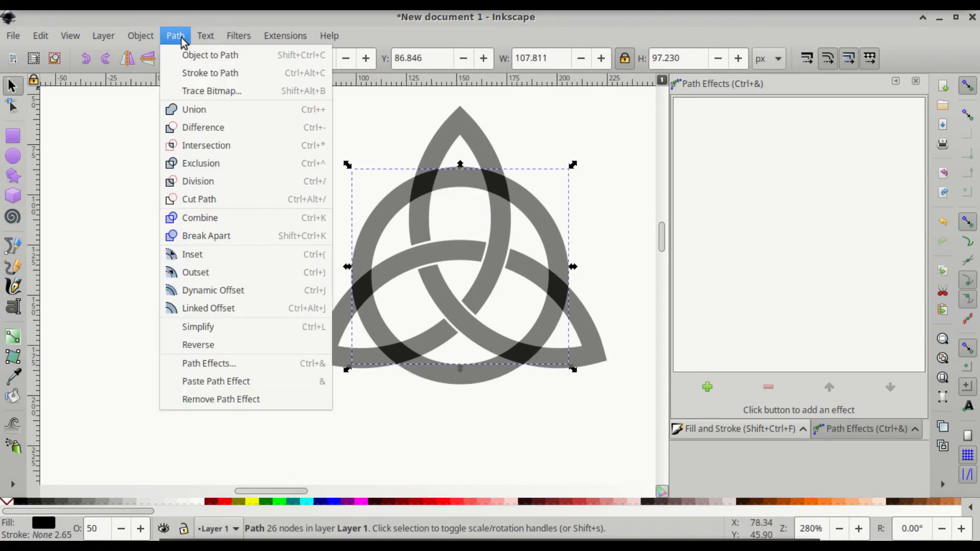
pyautogui.click(259, 234)
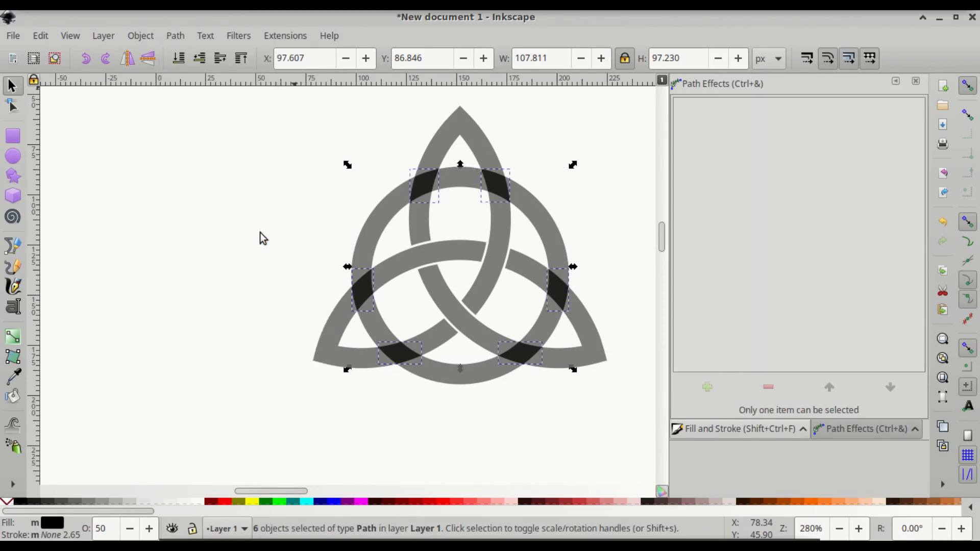
pyautogui.click(273, 215)
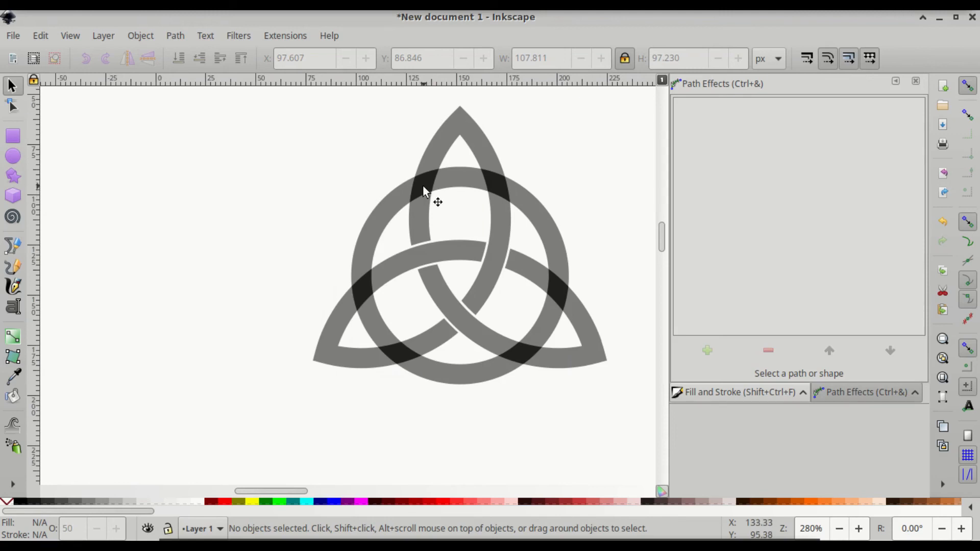
# Step: Apply an Offset path effect of 0.3 mm to the overlap piece at the ring's upper left
pyautogui.scroll(2, 427, 189)
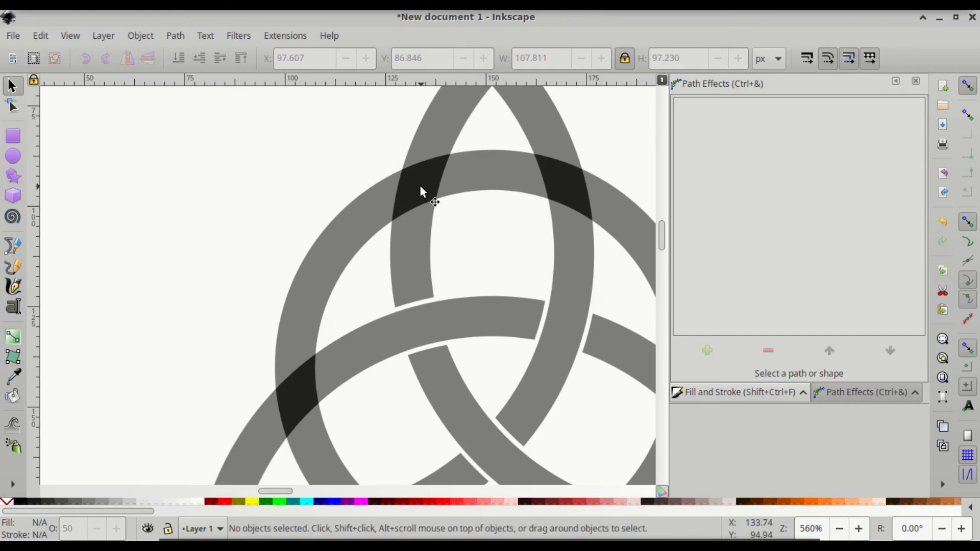
pyautogui.click(420, 186)
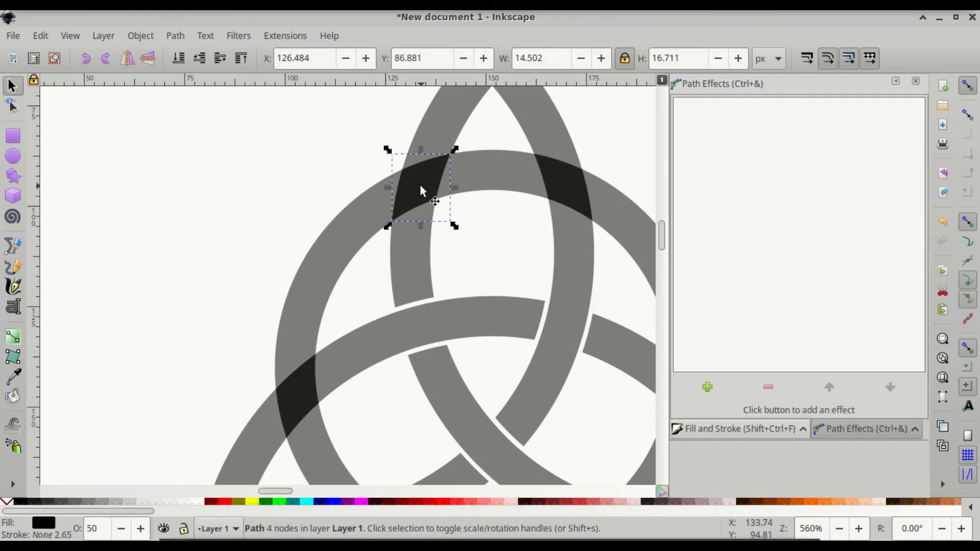
pyautogui.click(709, 389)
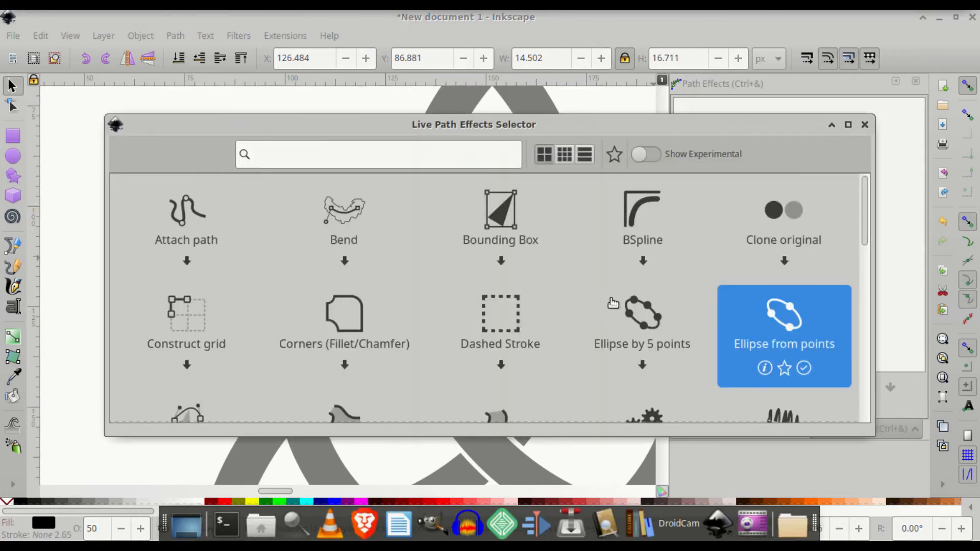
pyautogui.scroll(-2, 566, 280)
pyautogui.scroll(-5, 566, 279)
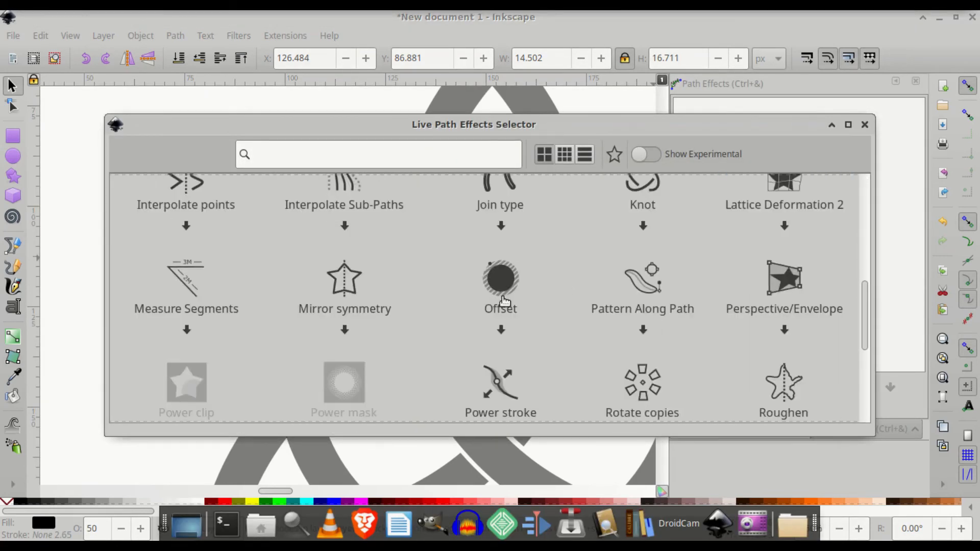
pyautogui.press('Escape')
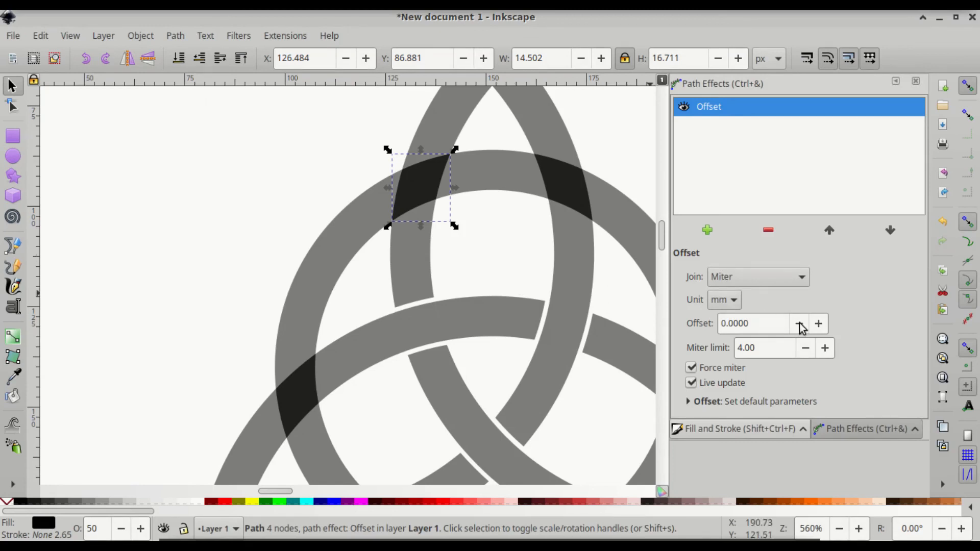
pyautogui.click(818, 323)
pyautogui.click(818, 323)
pyautogui.click(818, 323)
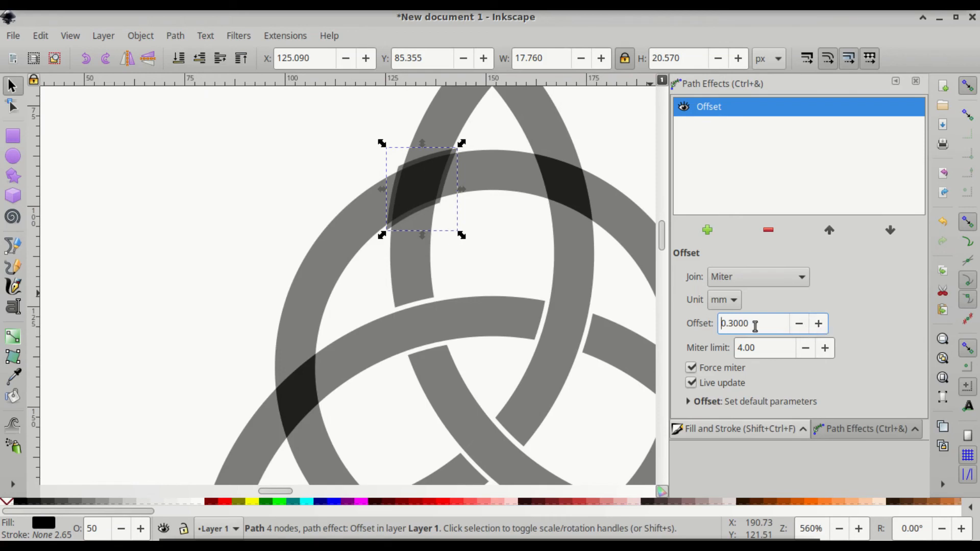
# Step: Apply an Offset path effect of 0.3 mm to the overlap piece at the ring's upper right
pyautogui.click(565, 190)
pyautogui.click(706, 386)
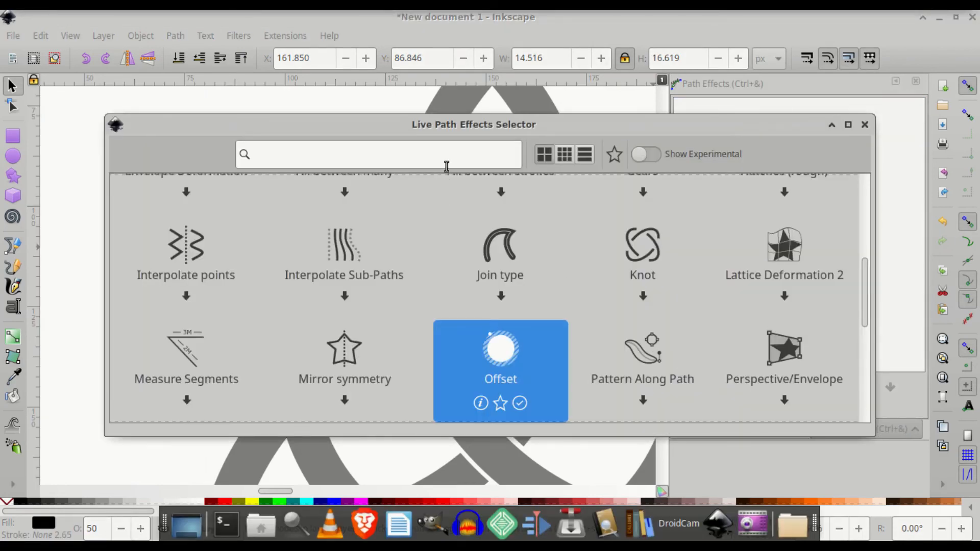
pyautogui.click(531, 384)
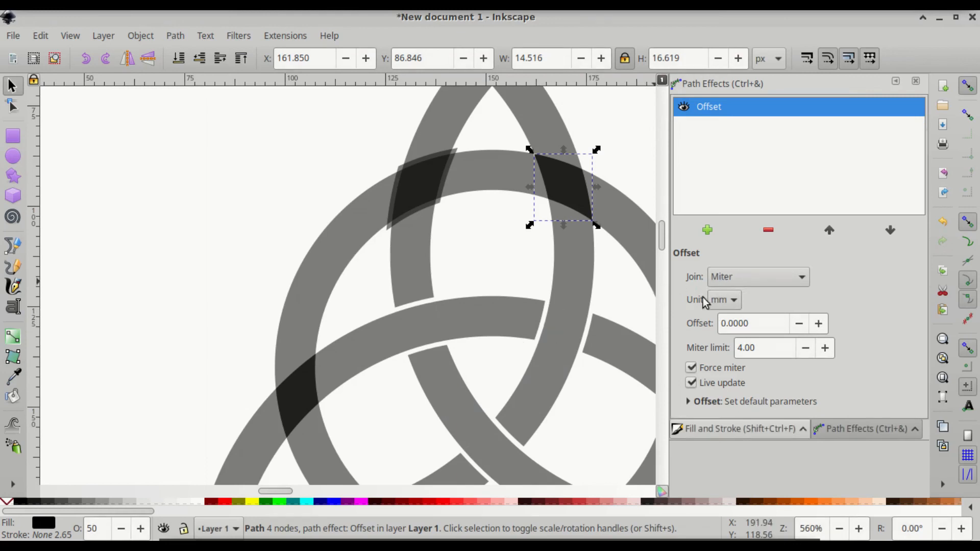
pyautogui.click(818, 324)
pyautogui.click(817, 323)
pyautogui.click(818, 323)
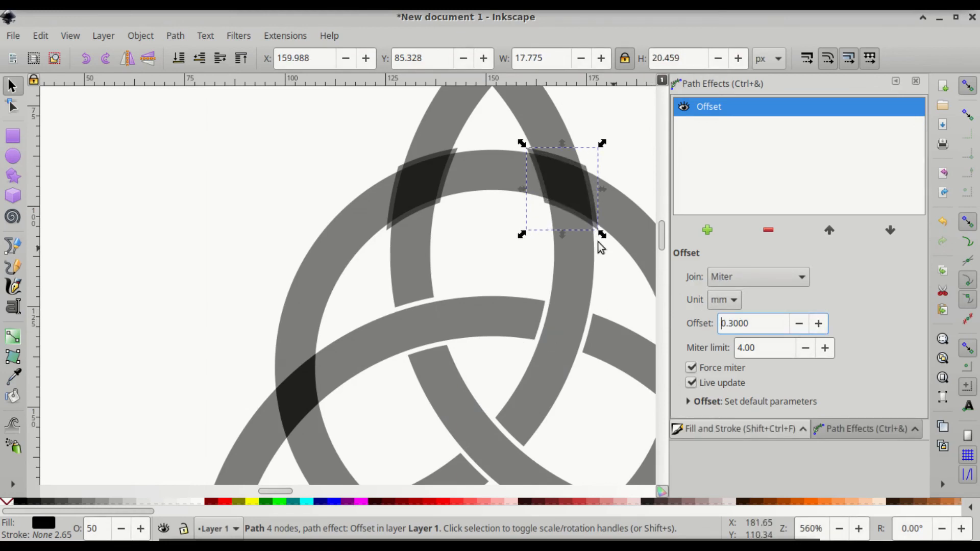
# Step: Apply an Offset path effect to the overlap piece on the ring's right side, enlarging it like the two upper pieces
pyautogui.hscroll(5, 577, 240)
pyautogui.scroll(-4, 558, 253)
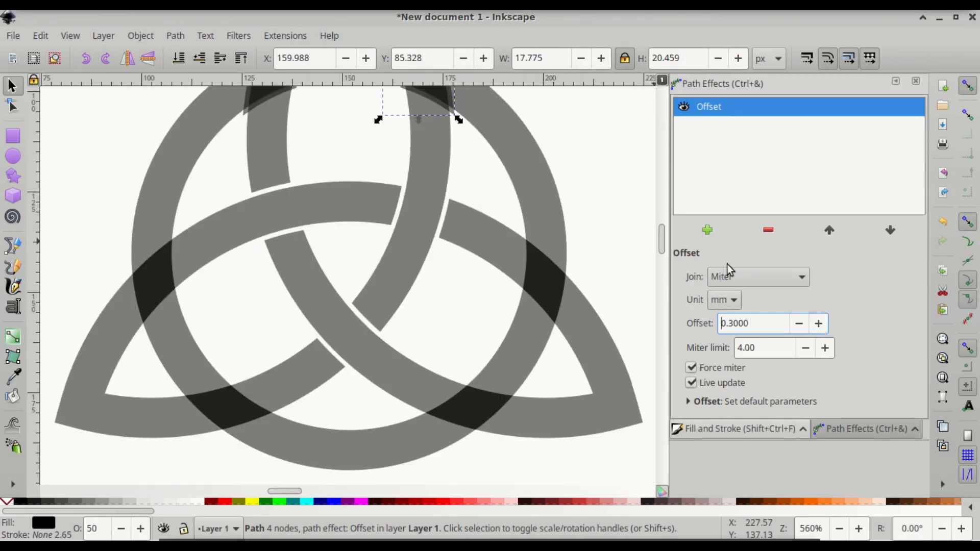
pyautogui.click(546, 276)
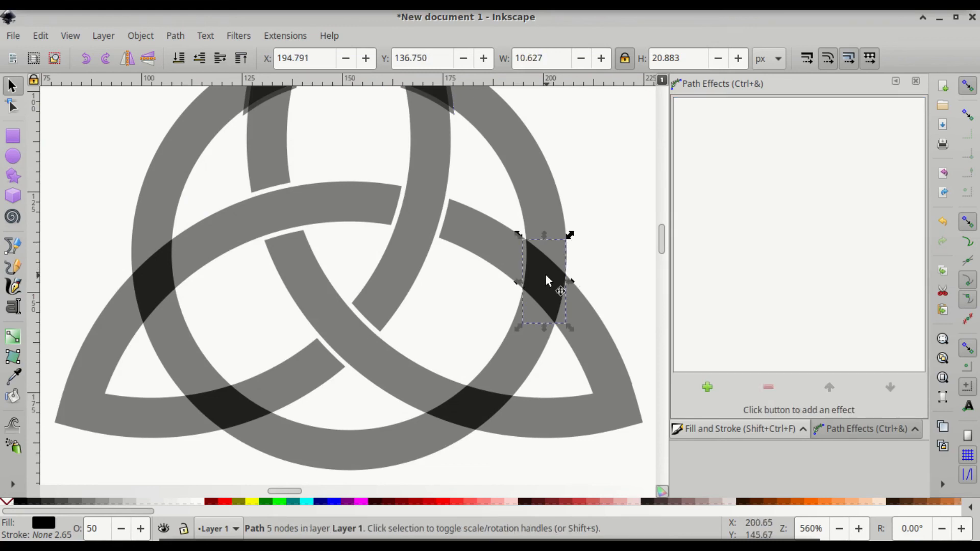
pyautogui.click(707, 386)
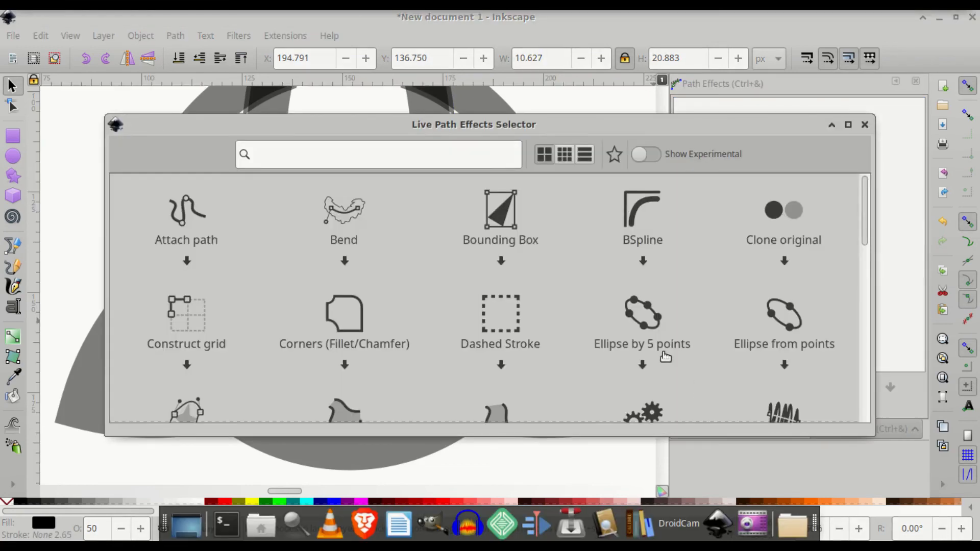
pyautogui.scroll(-6, 533, 329)
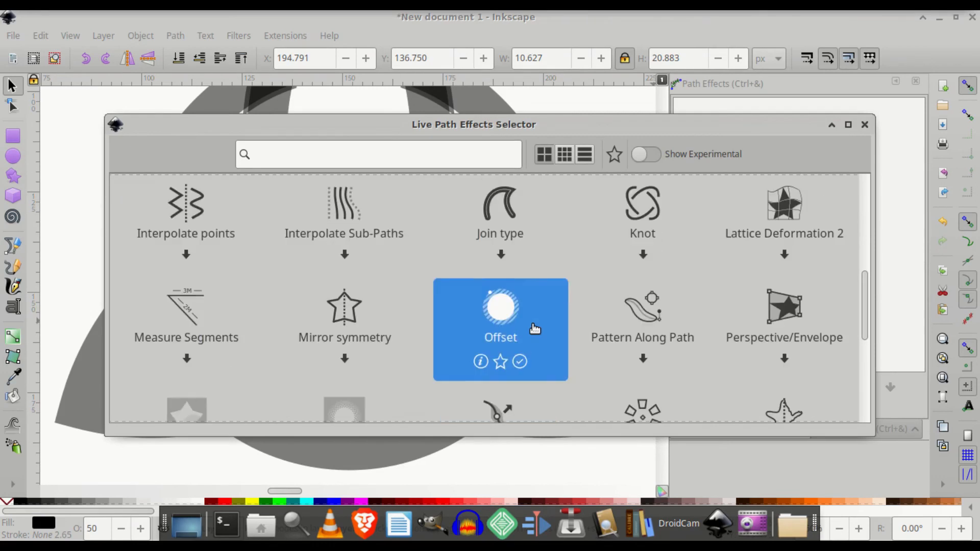
pyautogui.click(531, 325)
pyautogui.click(819, 324)
pyautogui.click(819, 324)
# Step: Apply an Offset path effect of 0.3 mm to the overlap piece at the ring's lower right
pyautogui.click(470, 403)
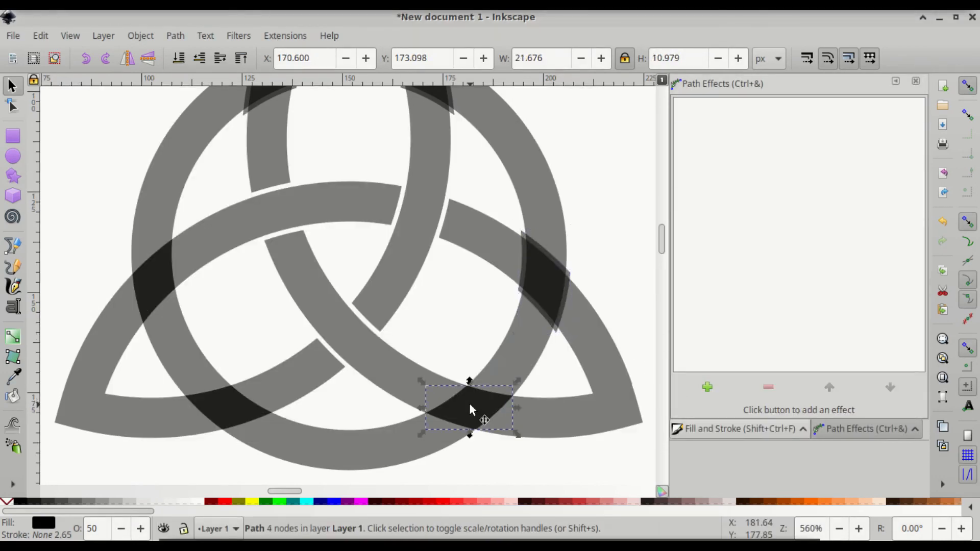
pyautogui.click(708, 387)
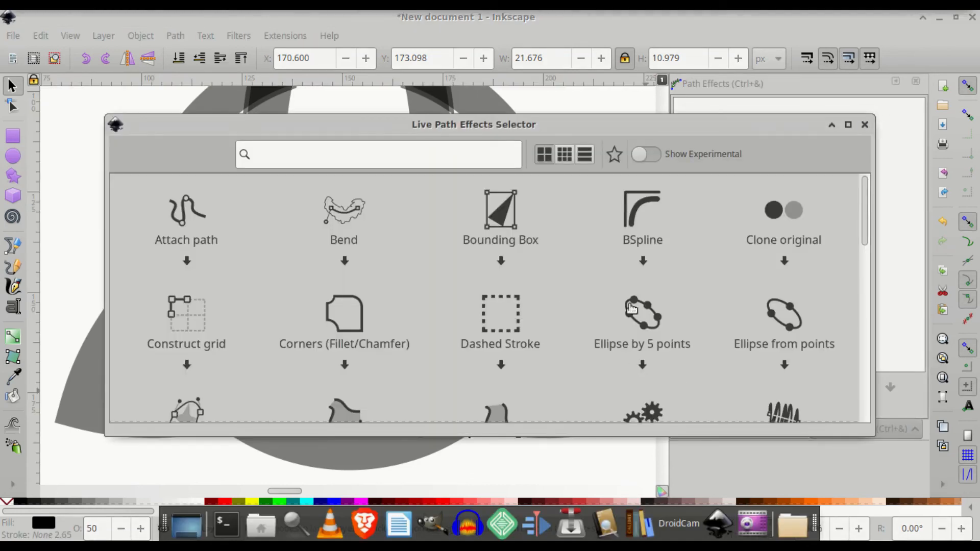
pyautogui.scroll(-8, 492, 339)
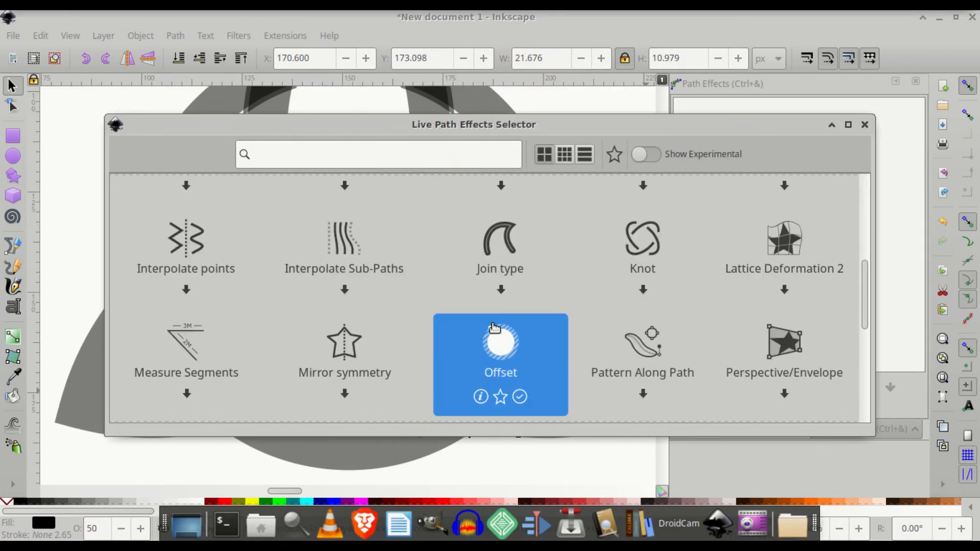
pyautogui.click(518, 360)
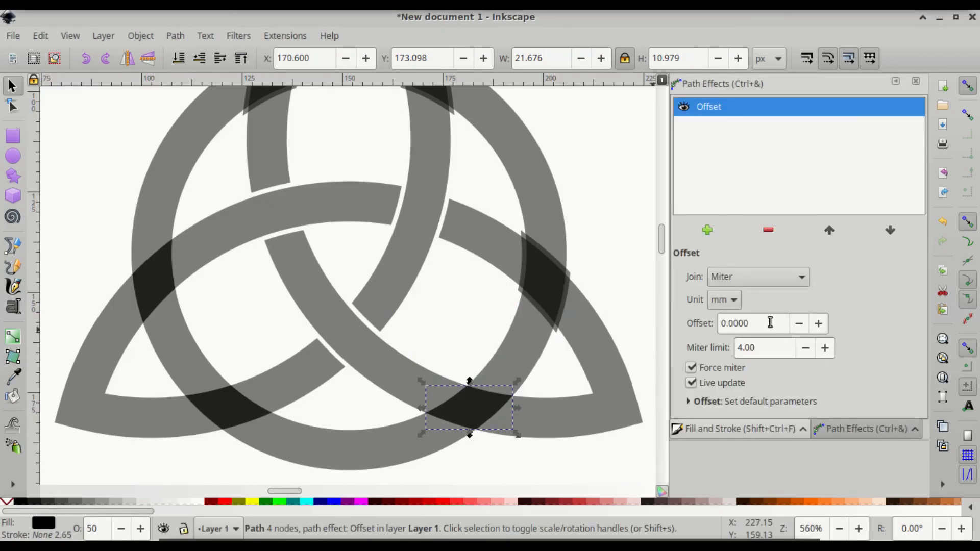
pyautogui.click(818, 324)
pyautogui.click(818, 324)
pyautogui.click(818, 323)
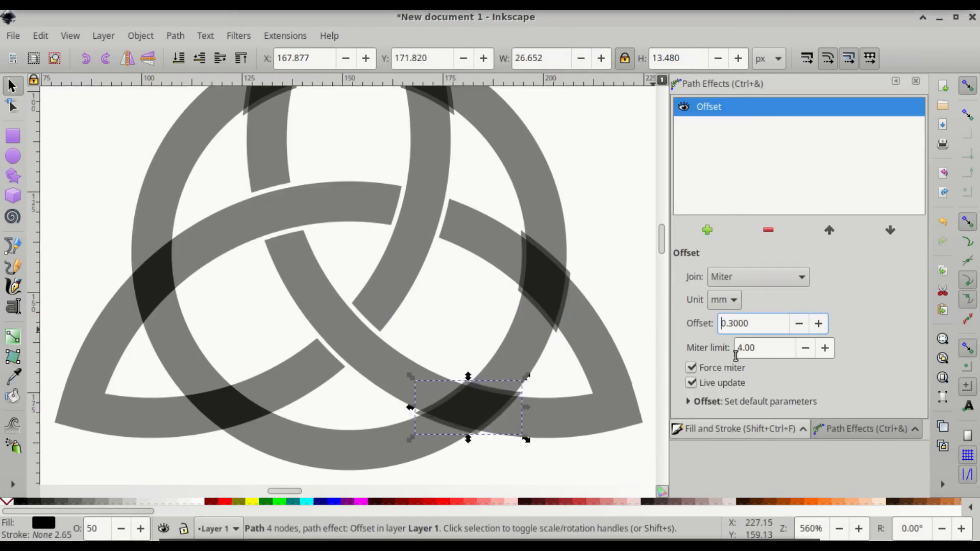
# Step: Apply an Offset path effect of 0.3 mm to the overlap piece at the ring's lower left
pyautogui.click(226, 403)
pyautogui.click(707, 387)
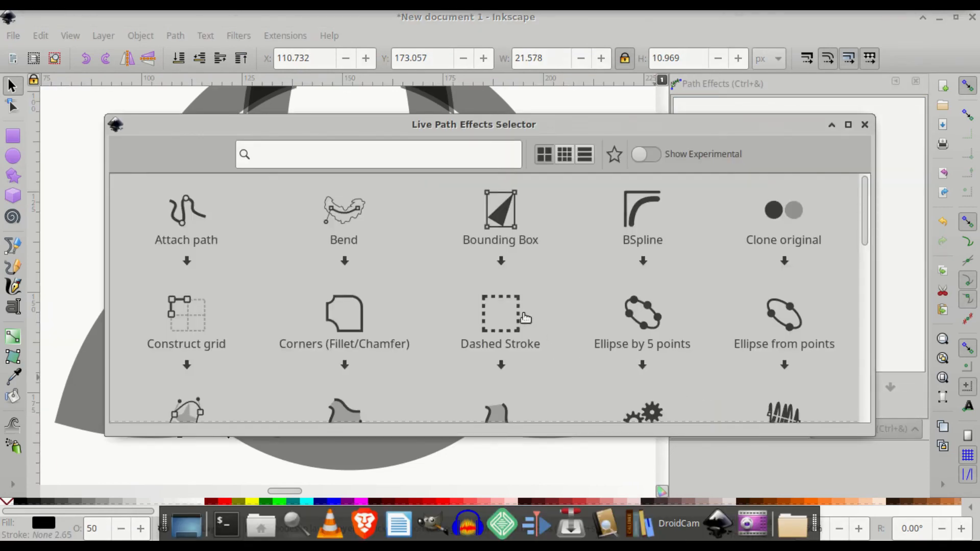
pyautogui.scroll(-5, 525, 315)
pyautogui.click(519, 292)
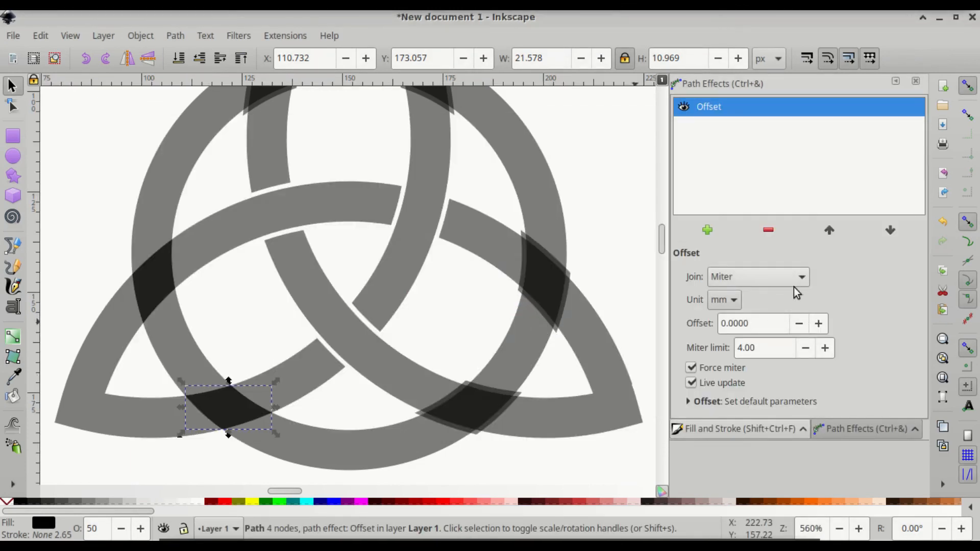
pyautogui.click(819, 324)
pyautogui.click(818, 324)
pyautogui.click(819, 324)
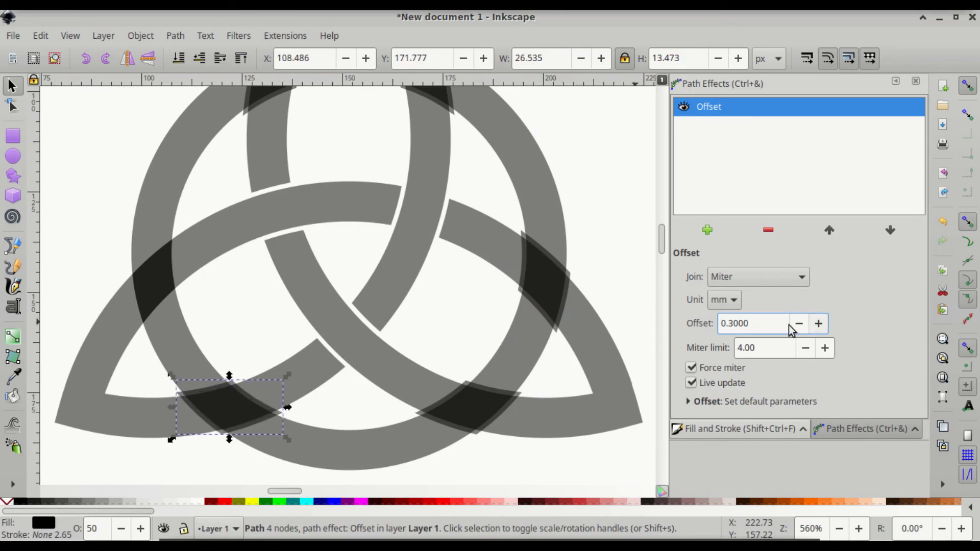
# Step: Apply an Offset path effect of 0.3 mm to the overlap piece on the ring's left side, then close the path effects settings
pyautogui.click(163, 275)
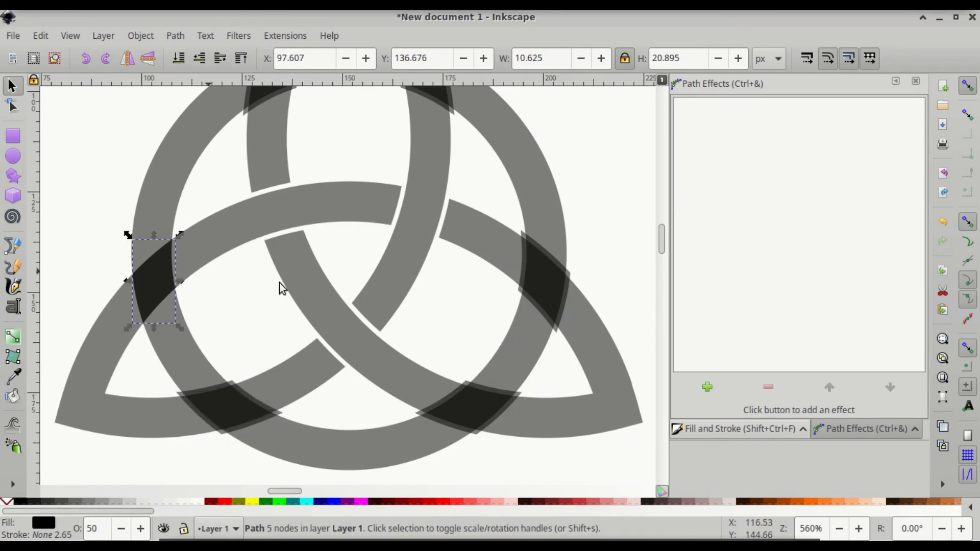
pyautogui.click(706, 386)
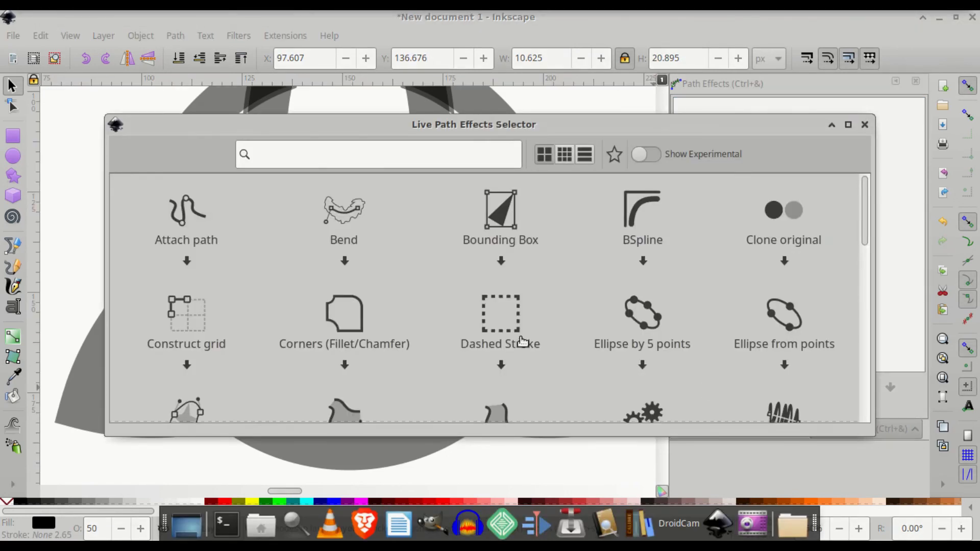
pyautogui.scroll(-5, 505, 358)
pyautogui.click(523, 331)
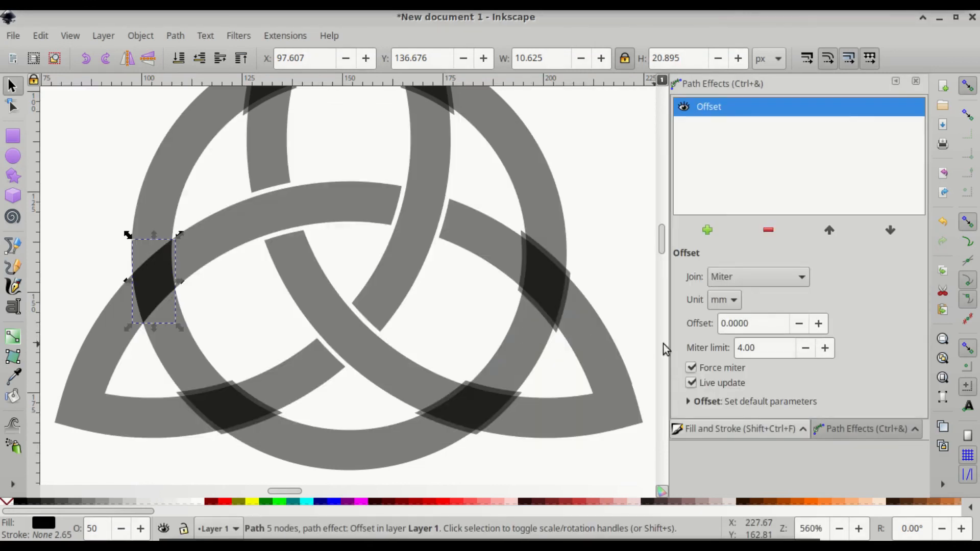
pyautogui.click(818, 323)
pyautogui.click(818, 324)
pyautogui.click(819, 323)
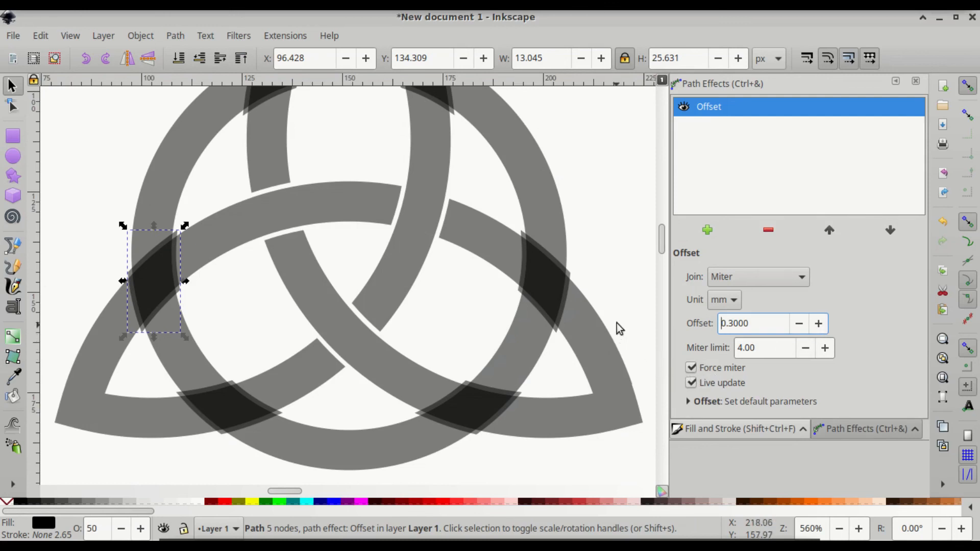
pyautogui.click(916, 86)
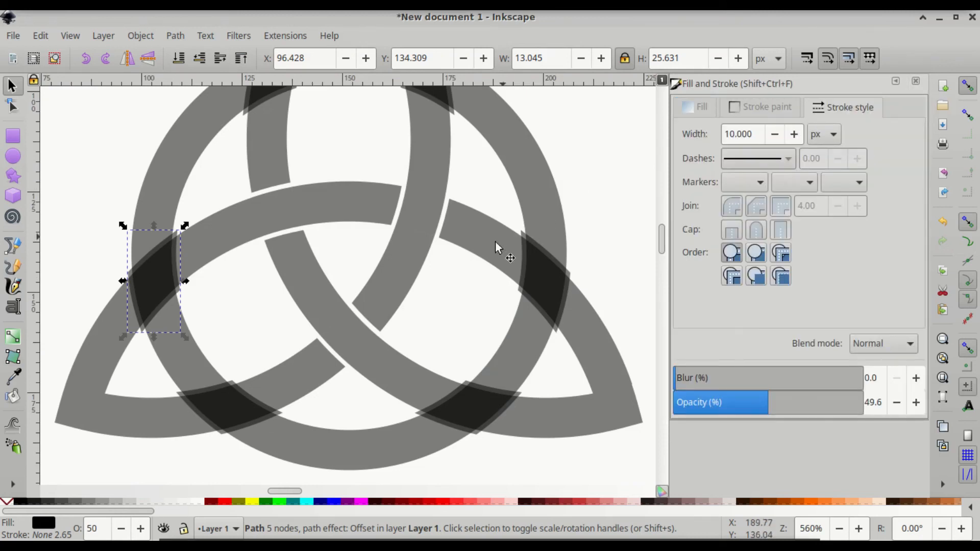
# Step: Subtract the overlap piece at the ring's upper left from the ring using Difference
pyautogui.scroll(3, 429, 255)
pyautogui.scroll(6, 284, 206)
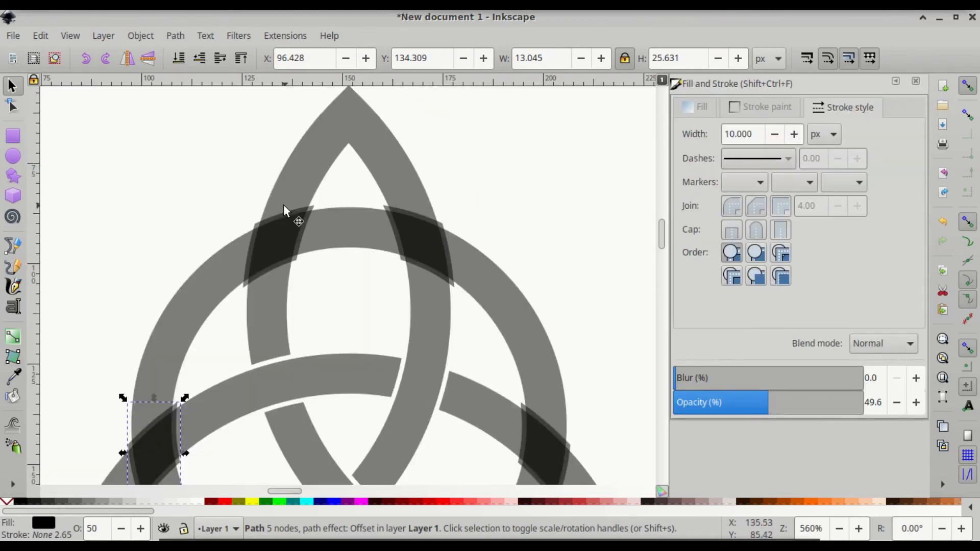
pyautogui.scroll(-6, 283, 205)
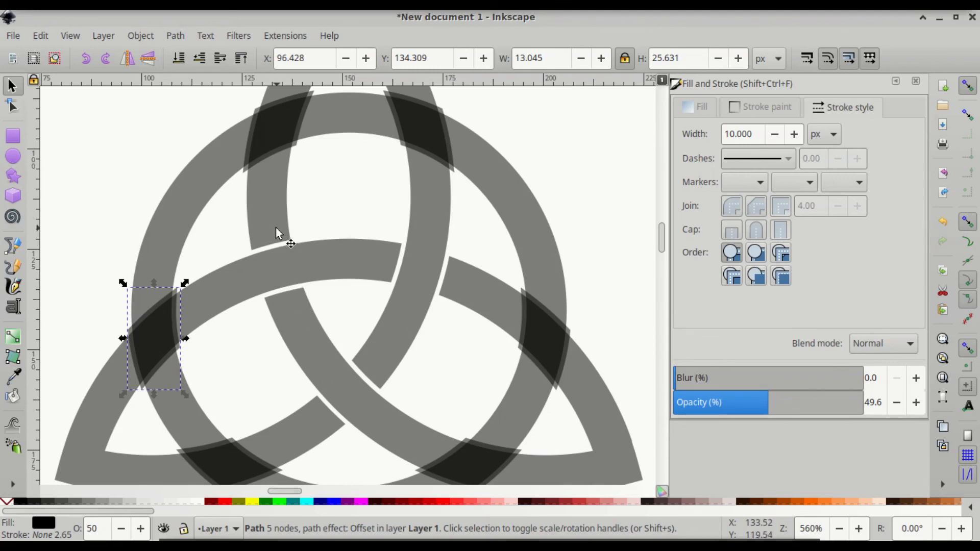
pyautogui.scroll(3, 275, 228)
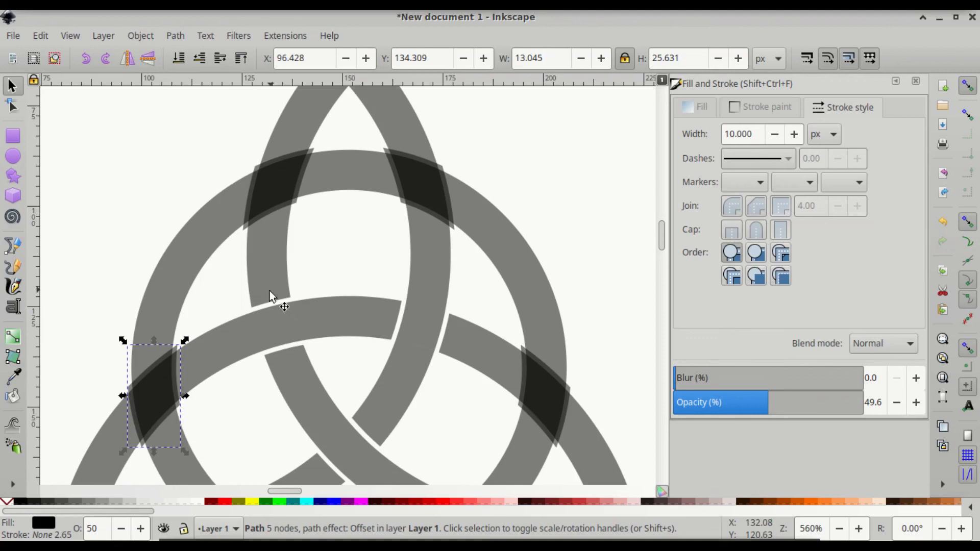
pyautogui.click(276, 175)
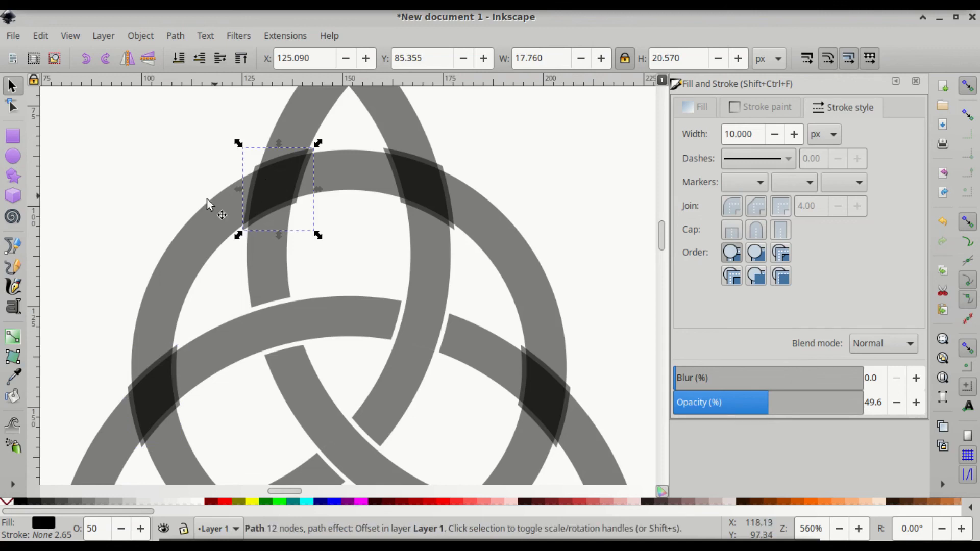
pyautogui.keyDown('shift'); pyautogui.click(203, 234); pyautogui.keyUp('shift')
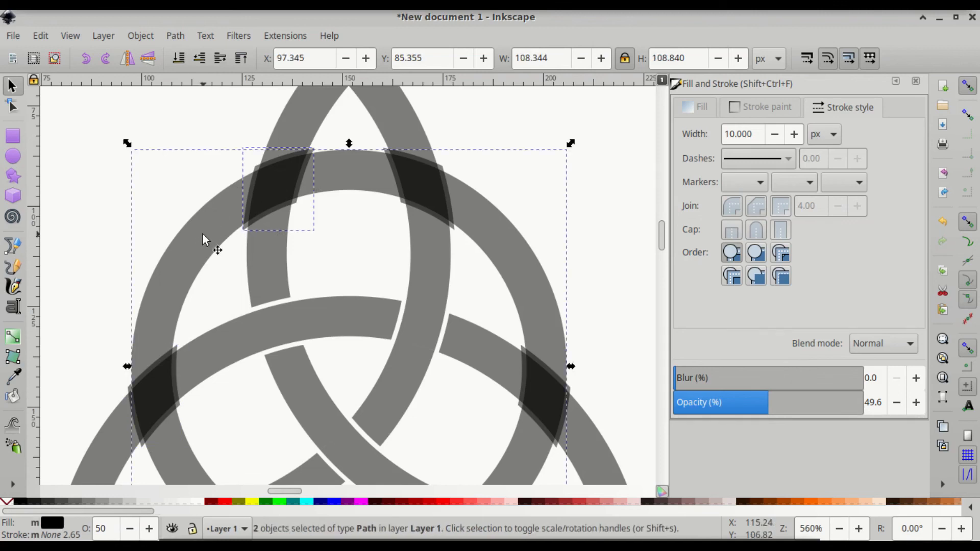
pyautogui.press('ctrl')
pyautogui.hotkey('ctrl', '-')
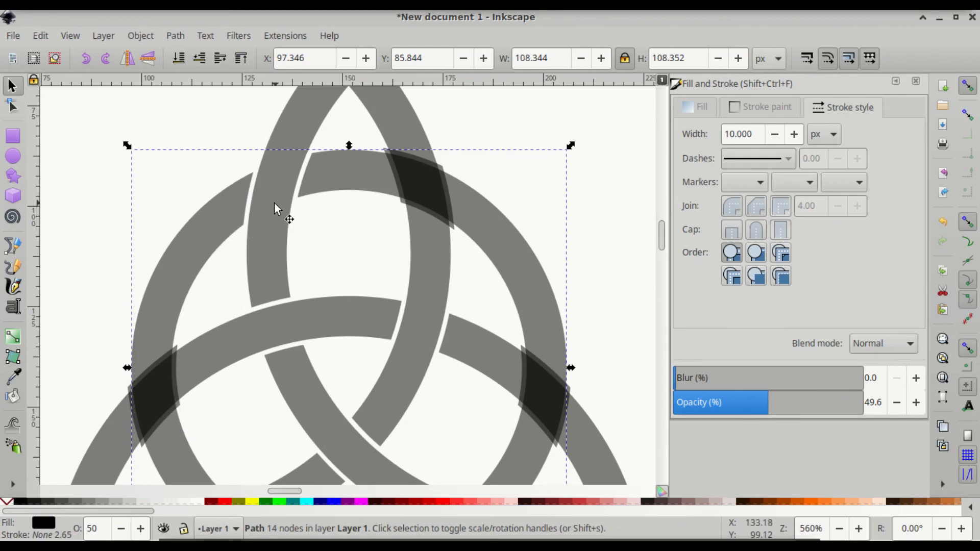
# Step: Subtract the overlap piece at the ring's upper right from the triquetra using Difference
pyautogui.click(388, 118)
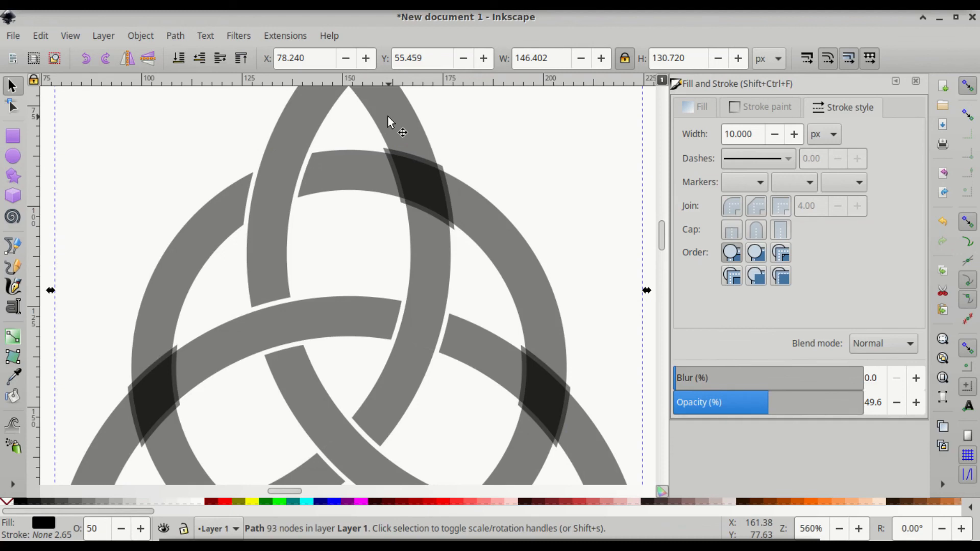
pyautogui.keyDown('shift'); pyautogui.click(419, 179); pyautogui.keyUp('shift')
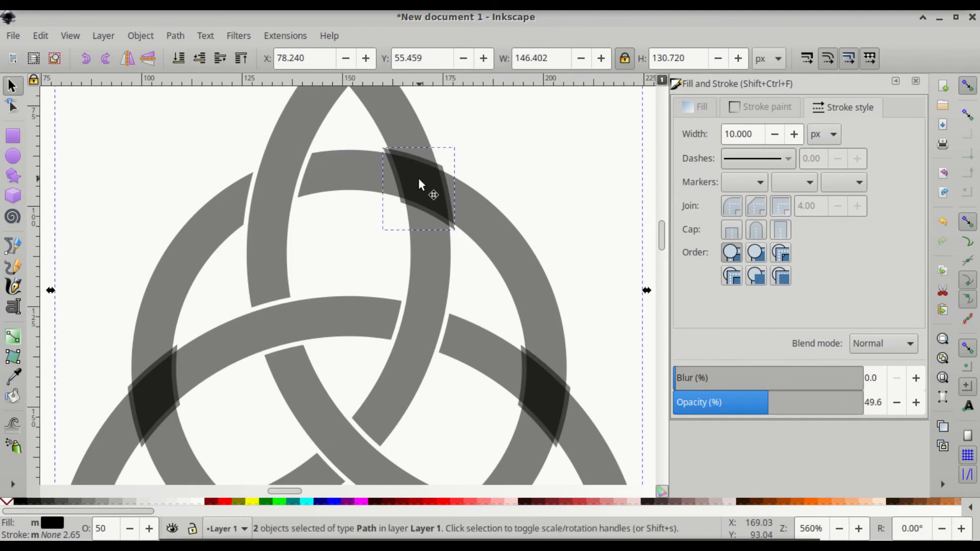
pyautogui.hotkey('ctrl', '+')
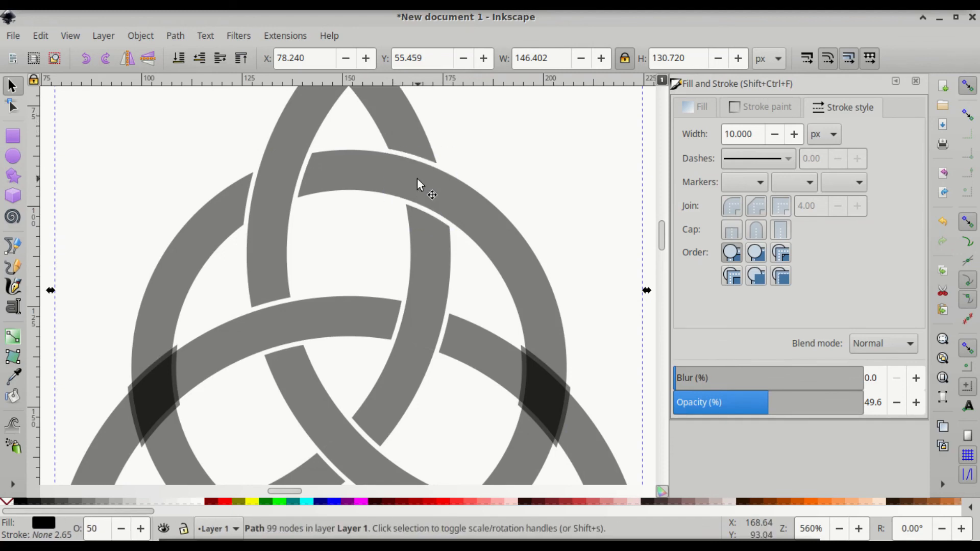
# Step: Subtract the overlap piece on the ring's right side from the ring using Difference
pyautogui.scroll(-3, 490, 229)
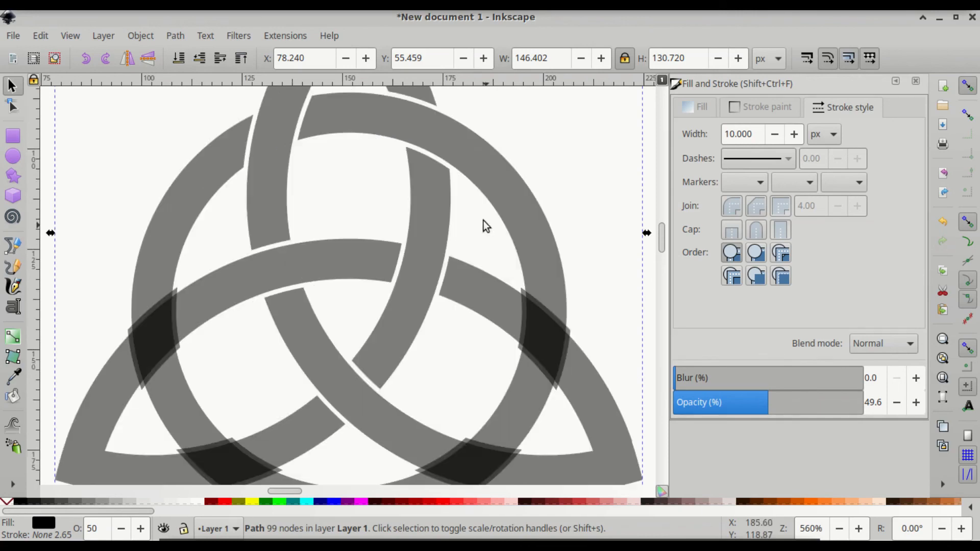
pyautogui.click(538, 270)
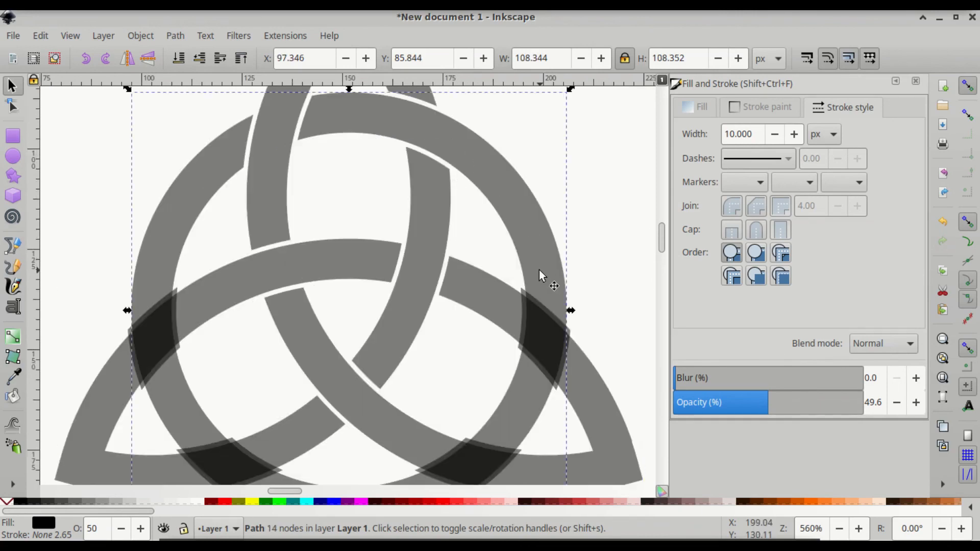
pyautogui.keyDown('shift'); pyautogui.click(538, 335); pyautogui.keyUp('shift')
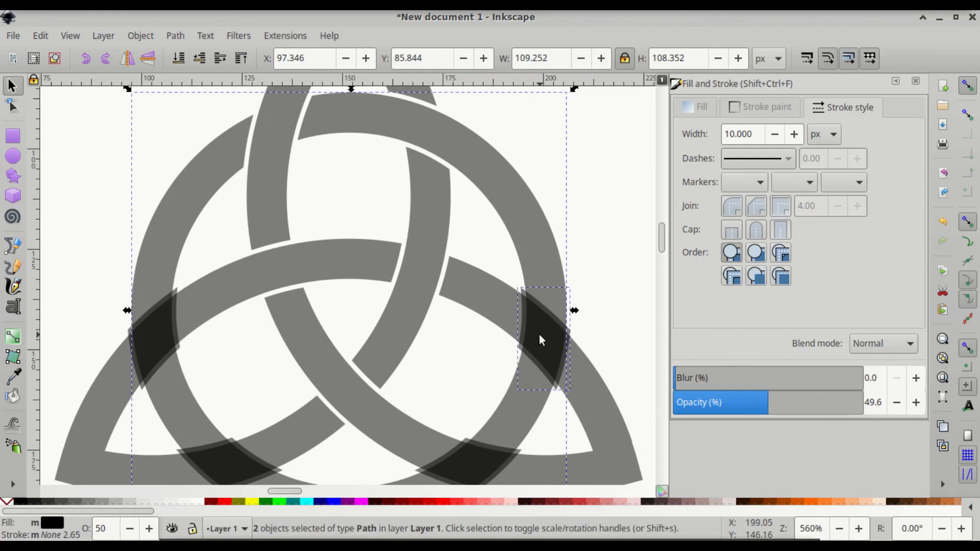
pyautogui.keyDown('shift'); pyautogui.click(539, 335); pyautogui.keyUp('shift')
# Step: Subtract the overlap piece at the ring's lower right from the triquetra using Difference
pyautogui.scroll(-5, 579, 392)
pyautogui.click(603, 288)
pyautogui.keyDown('shift'); pyautogui.click(476, 288); pyautogui.keyUp('shift')
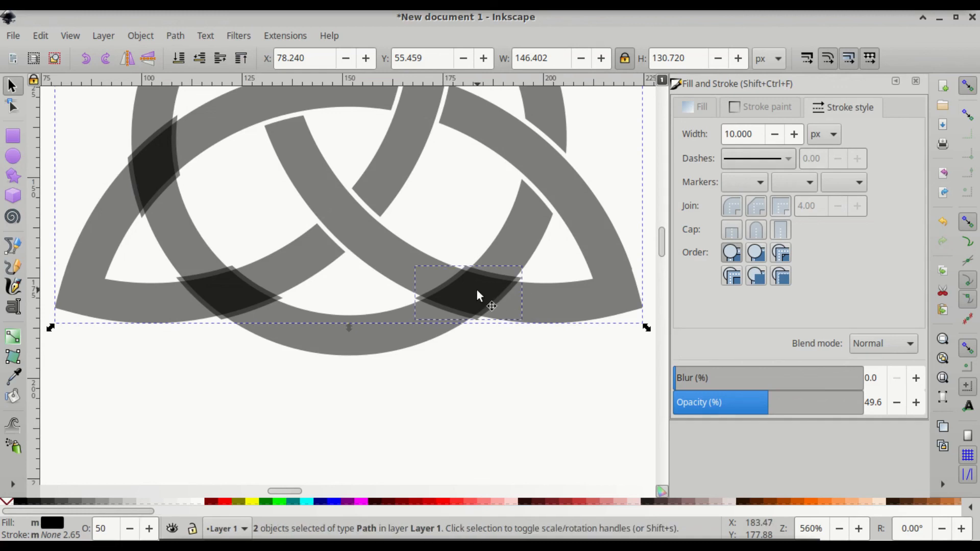
pyautogui.press('ctrl')
pyautogui.hotkey('ctrl', '-')
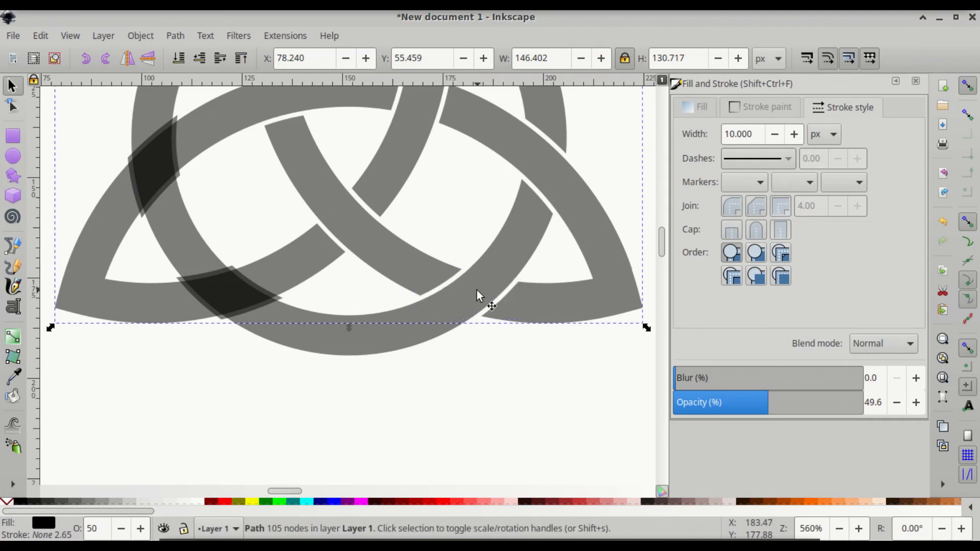
# Step: Subtract the overlap piece at the ring's lower left from the ring using Difference
pyautogui.click(248, 291)
pyautogui.press('shift')
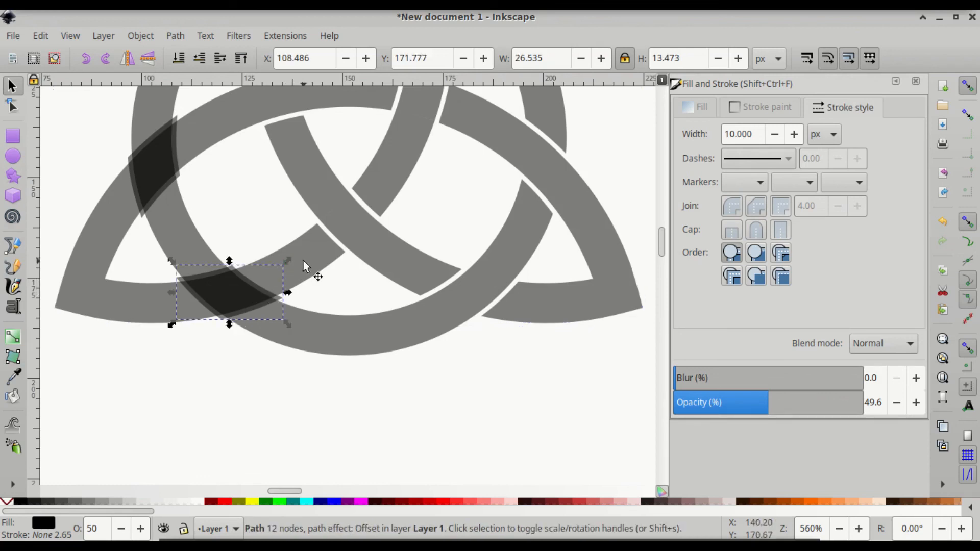
pyautogui.keyDown('shift'); pyautogui.click(323, 332); pyautogui.keyUp('shift')
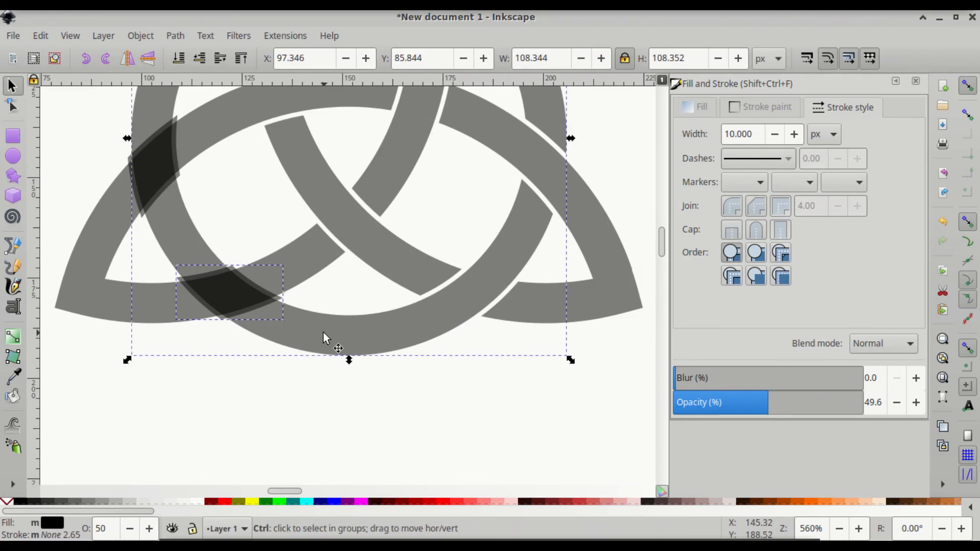
pyautogui.hotkey('ctrl', '-')
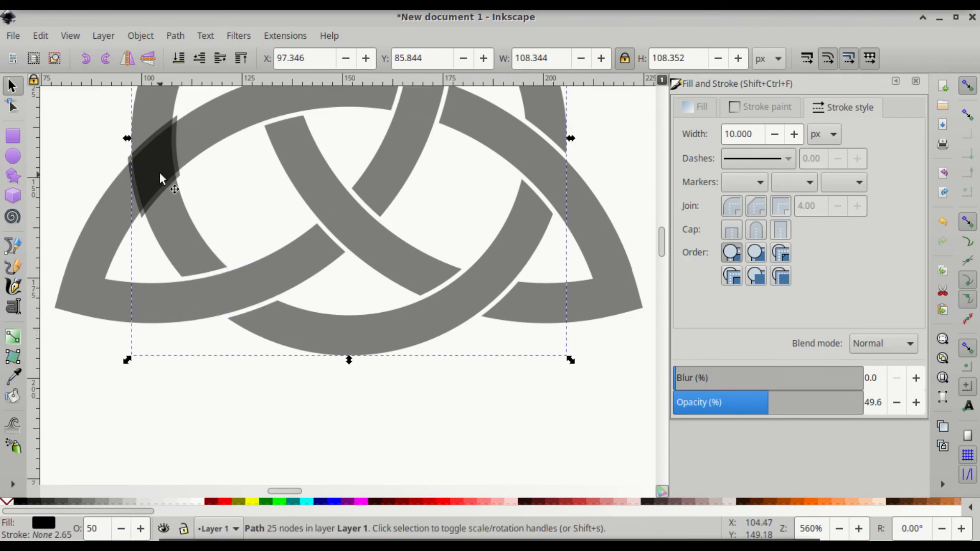
# Step: Subtract the overlap piece on the ring's left side from the triquetra using Difference
pyautogui.click(142, 166)
pyautogui.keyDown('shift'); pyautogui.click(145, 164); pyautogui.keyUp('shift')
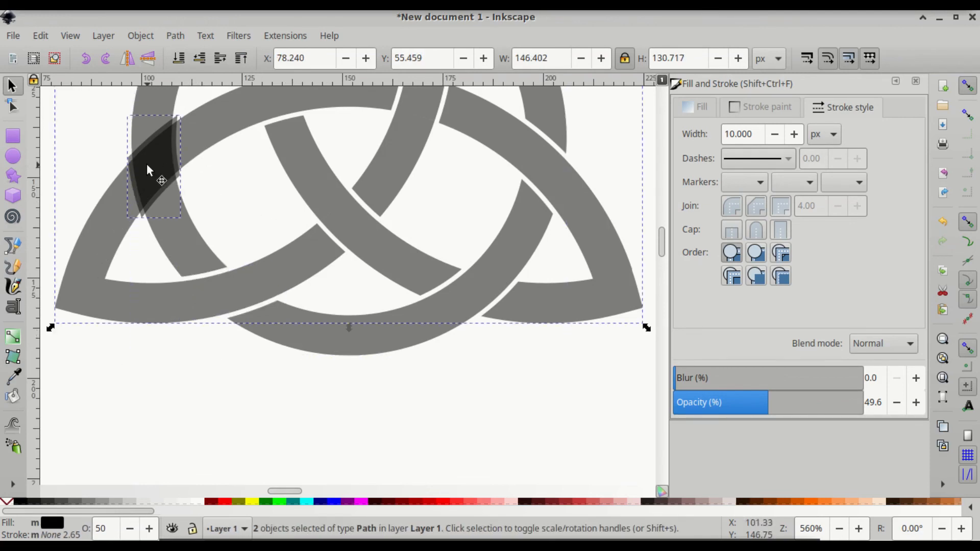
pyautogui.hotkey('ctrl', '-')
# Step: Set the opacity of both the triquetra and the ring to 100% and deselect them
pyautogui.scroll(6, 227, 160)
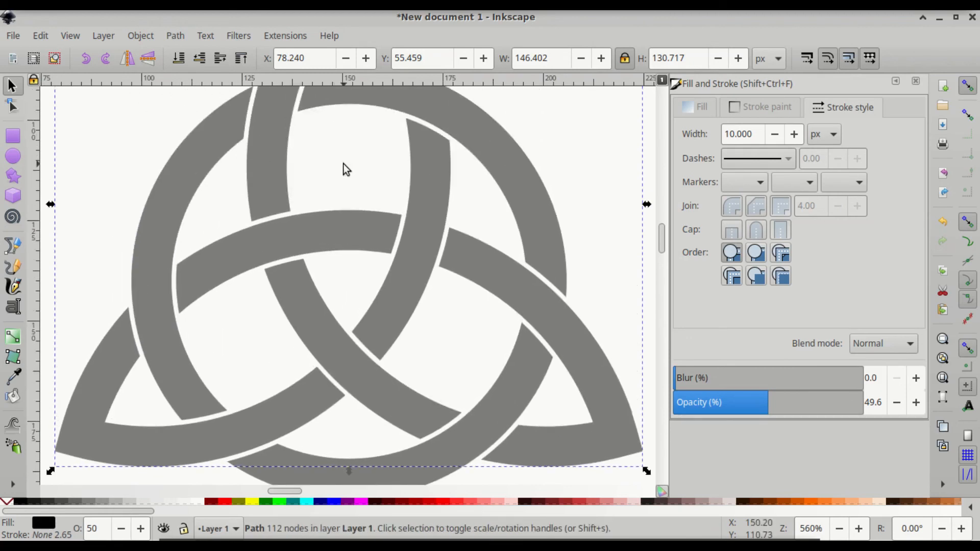
pyautogui.keyDown('ctrl'); pyautogui.scroll(-2, 344, 164); pyautogui.keyUp('ctrl')
pyautogui.scroll(3, 344, 164)
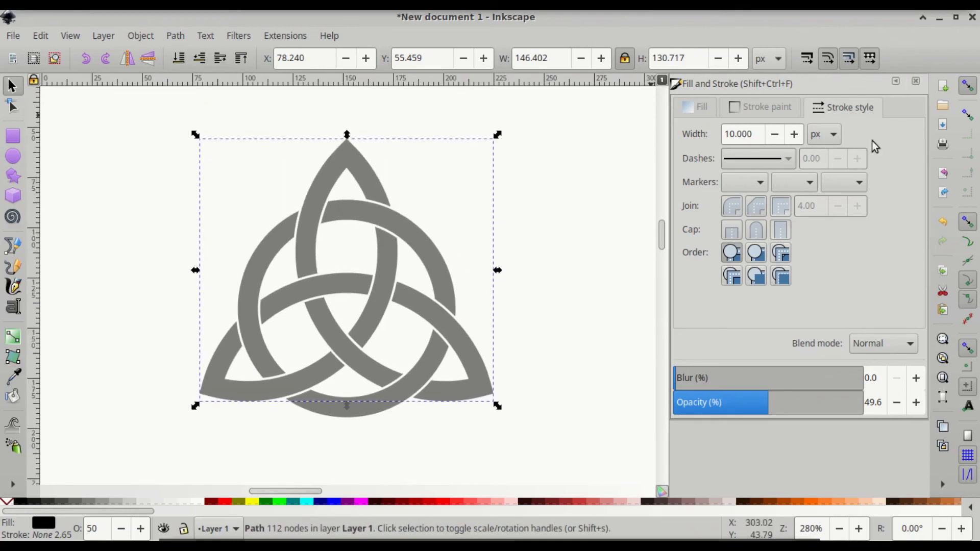
pyautogui.moveTo(743, 410); pyautogui.dragTo(897, 397)
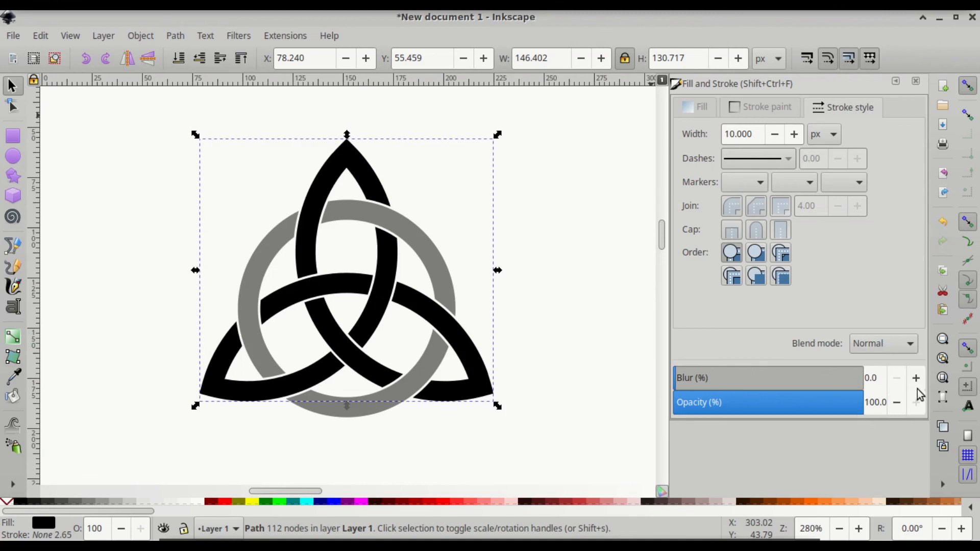
pyautogui.keyDown('shift'); pyautogui.click(429, 261); pyautogui.keyUp('shift')
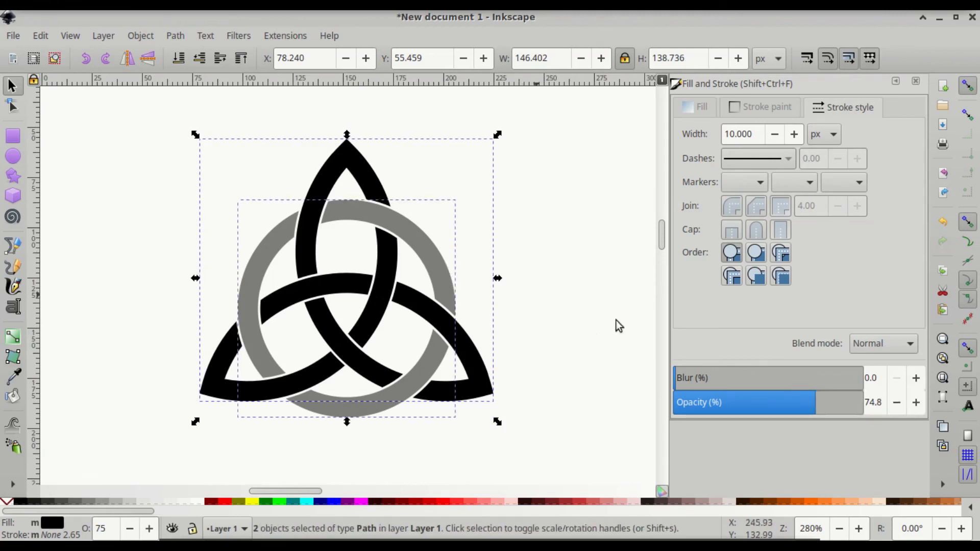
pyautogui.moveTo(815, 403); pyautogui.dragTo(955, 403)
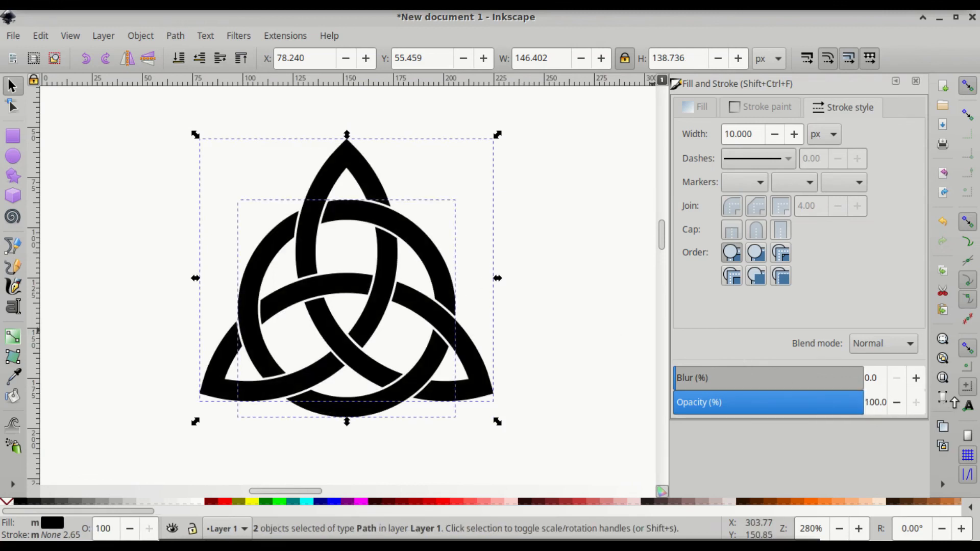
pyautogui.click(545, 242)
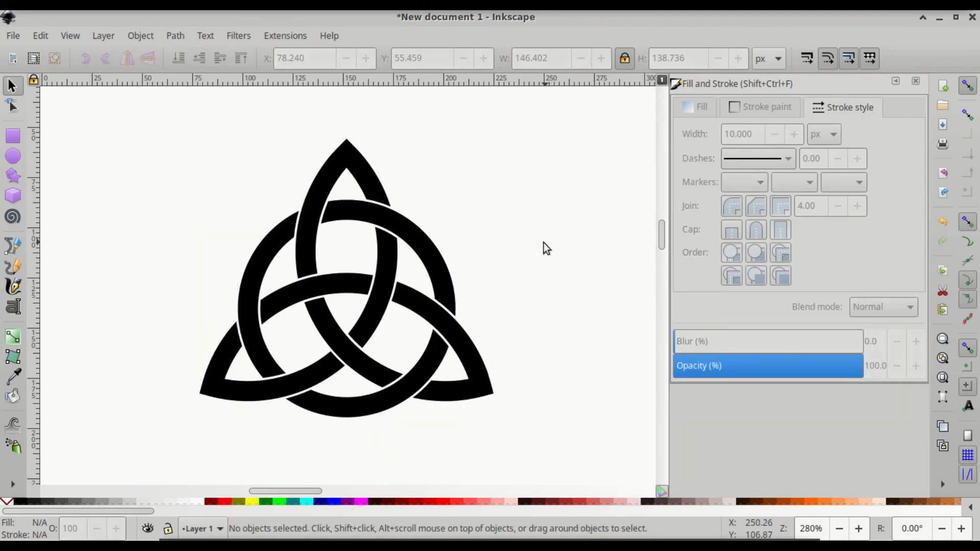